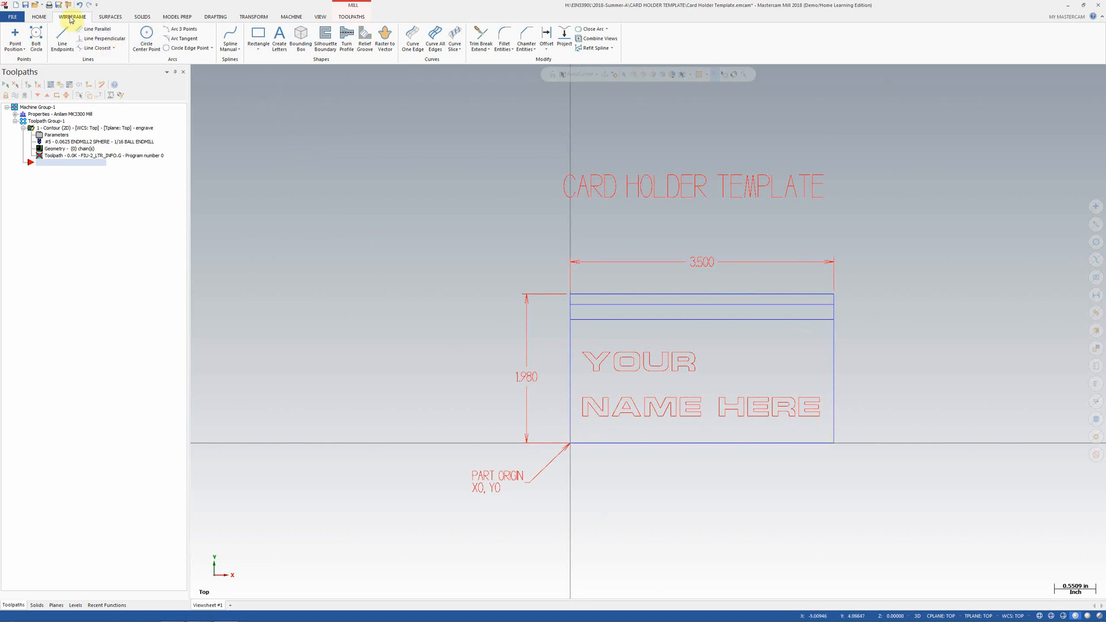
- Draw a rectangle about 3.37 in wide and 1.46 in high around the YOUR NAME HERE text, inside the card outline
left_click(257, 38)
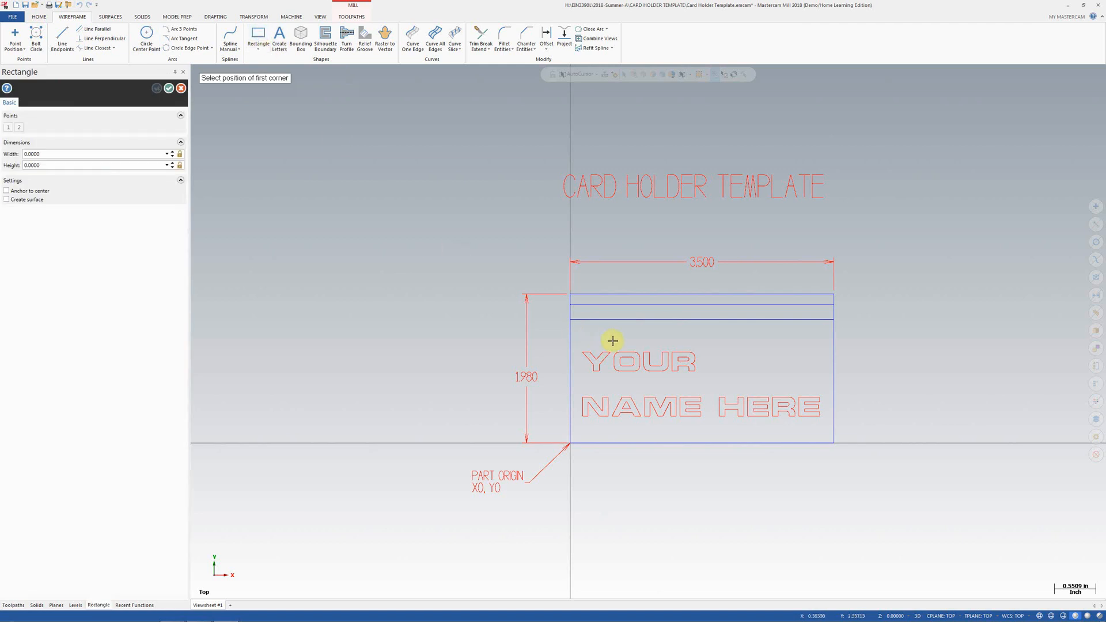
left_click(574, 325)
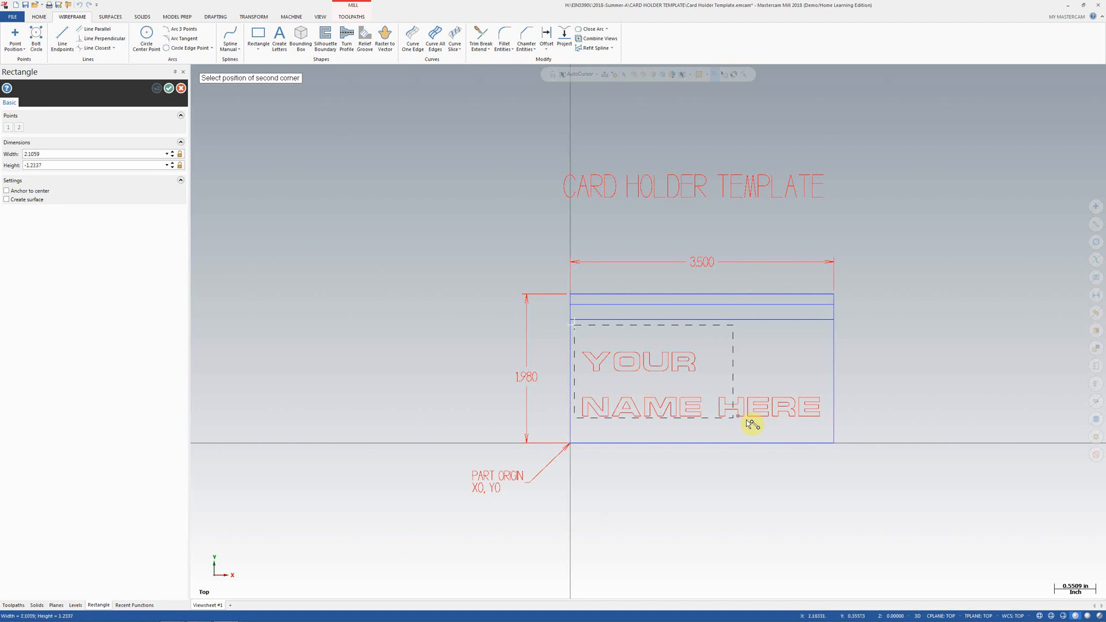
left_click(828, 435)
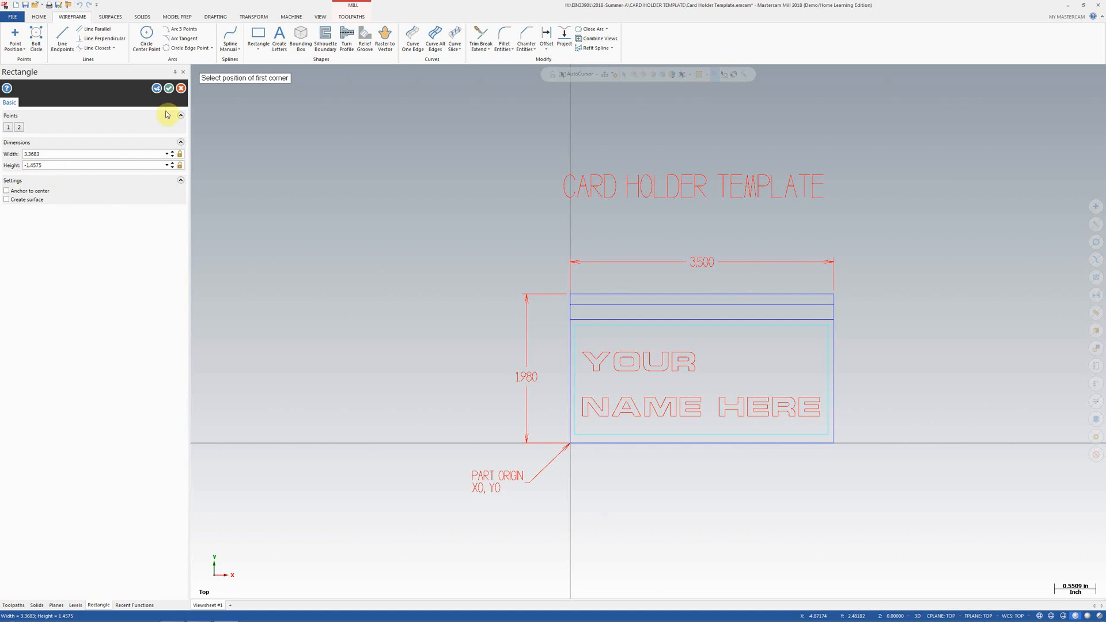
left_click(169, 89)
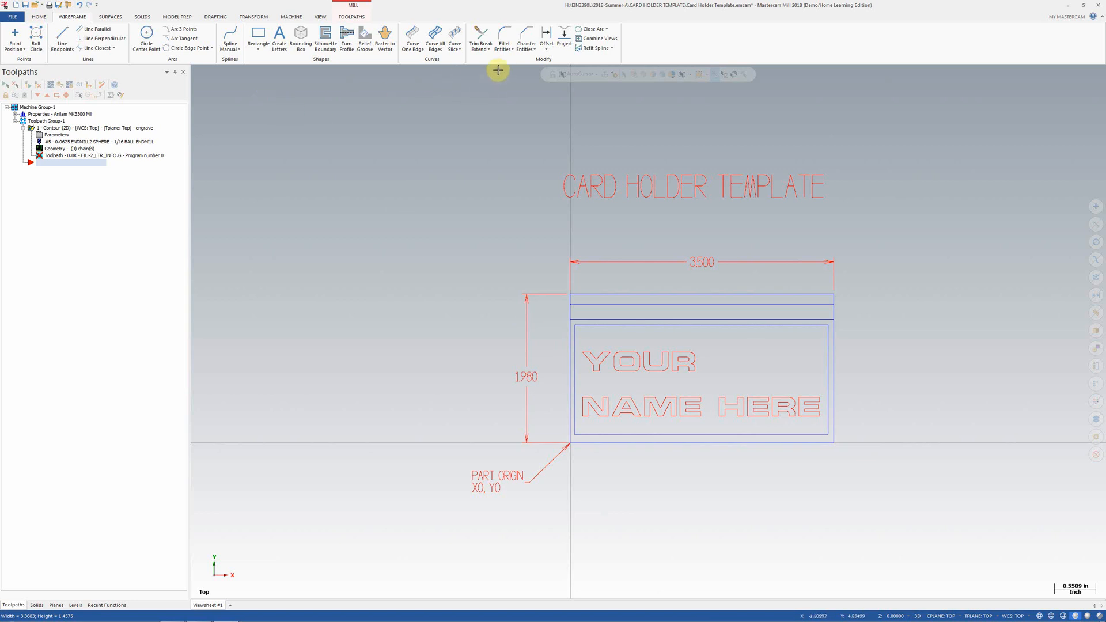
- Fillet the upper-left corner of the rectangle around the name text with a 0.2 in radius, trimming the lines
left_click(504, 42)
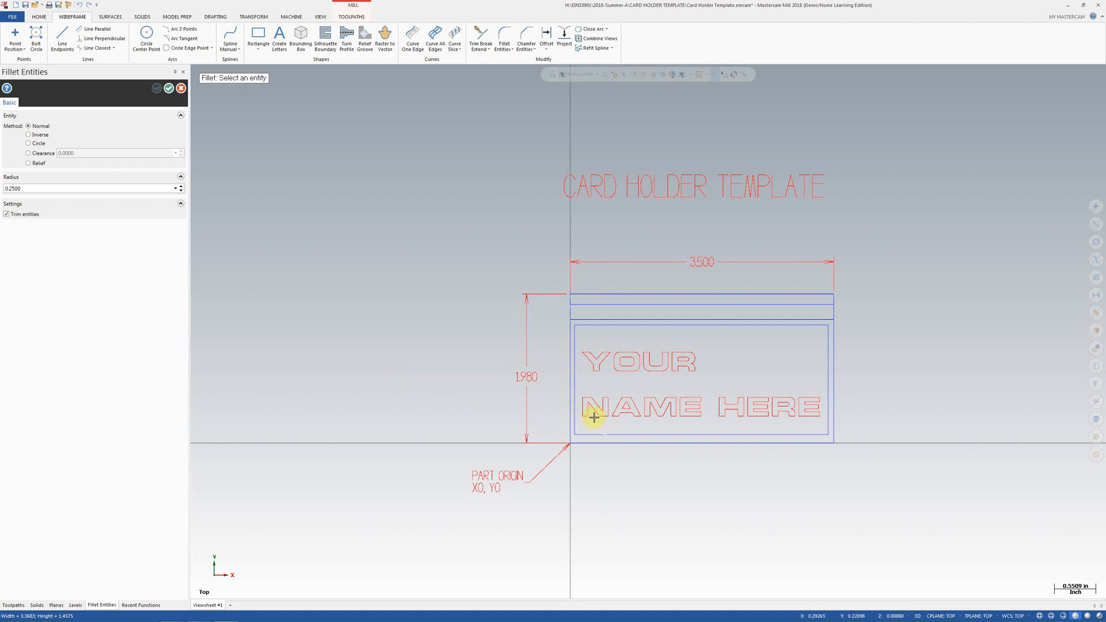
left_click(575, 379)
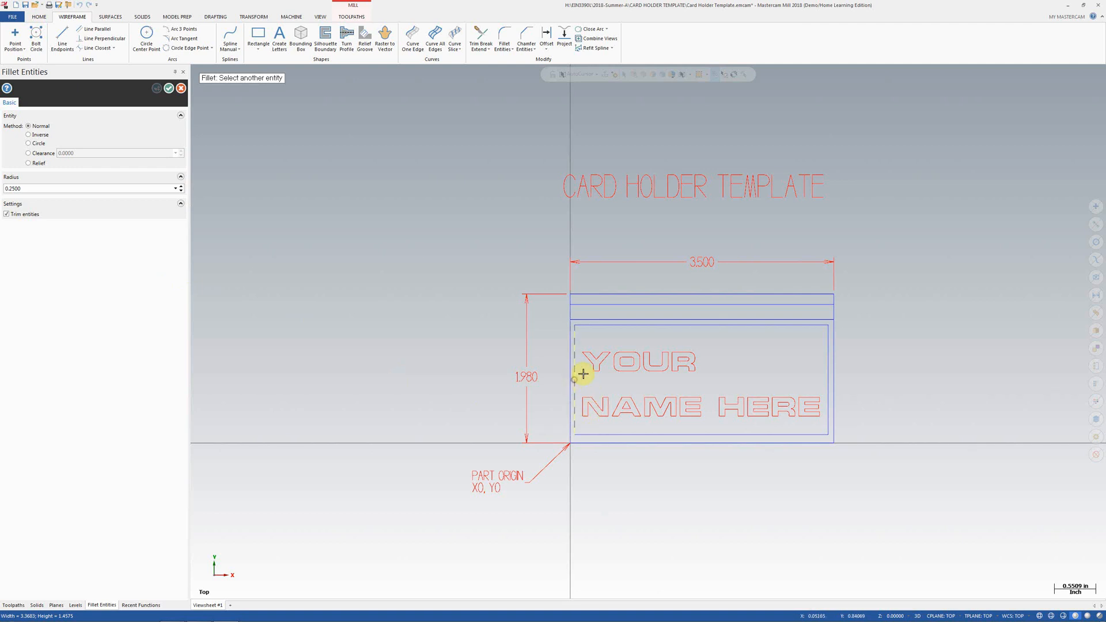
left_click(620, 329)
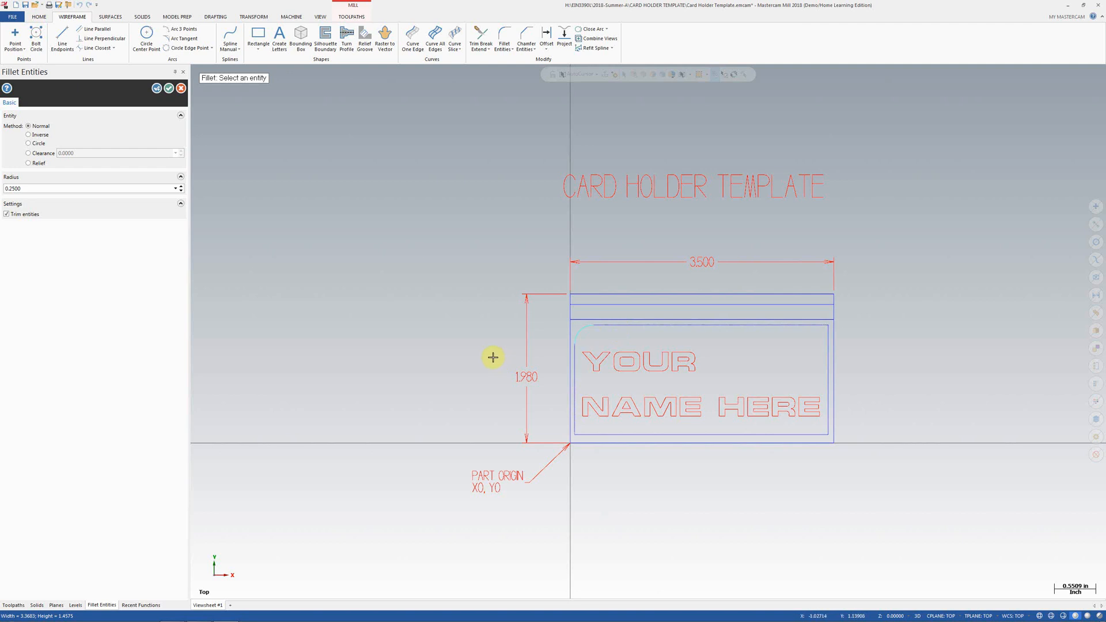
left_click(92, 191)
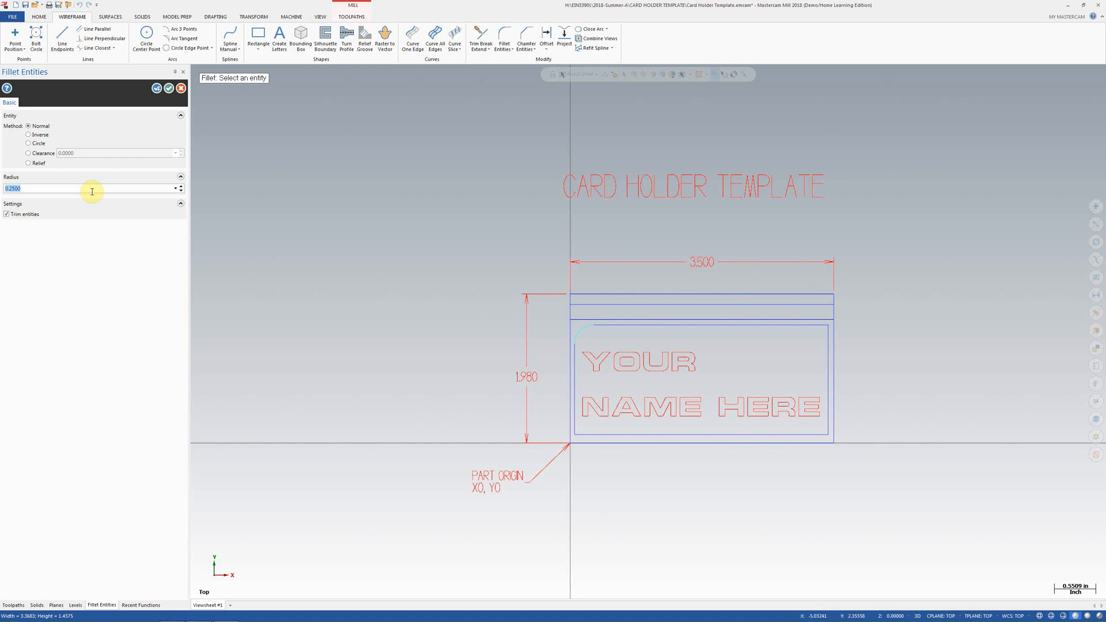
type(".2")
key("Return")
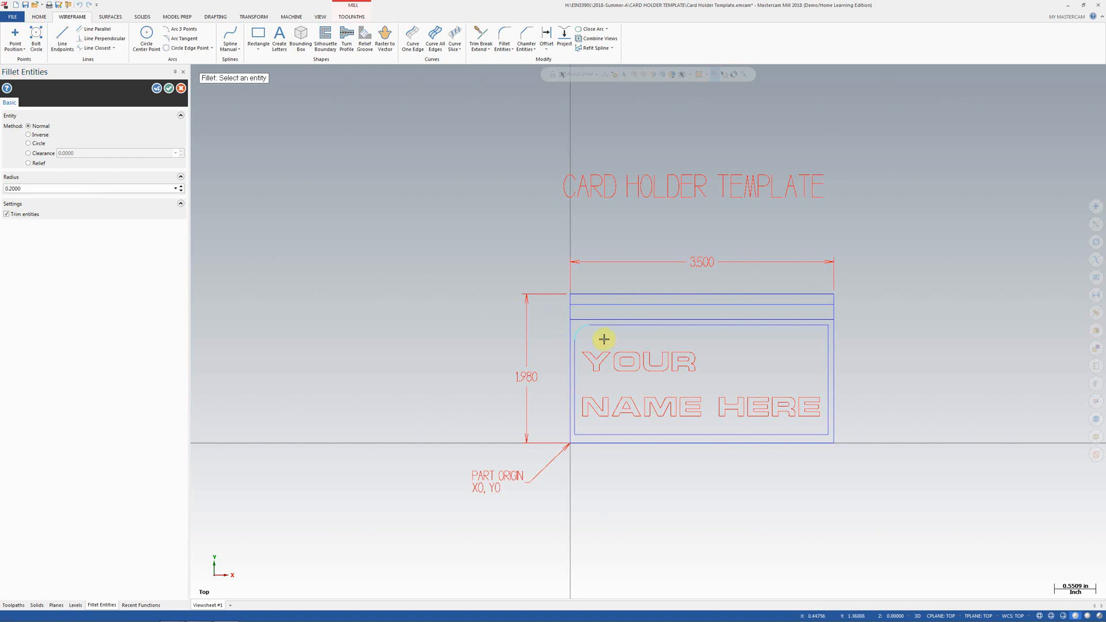
- Fillet the other three corners of the rectangle around the name text with the 0.2 in radius
left_click(780, 326)
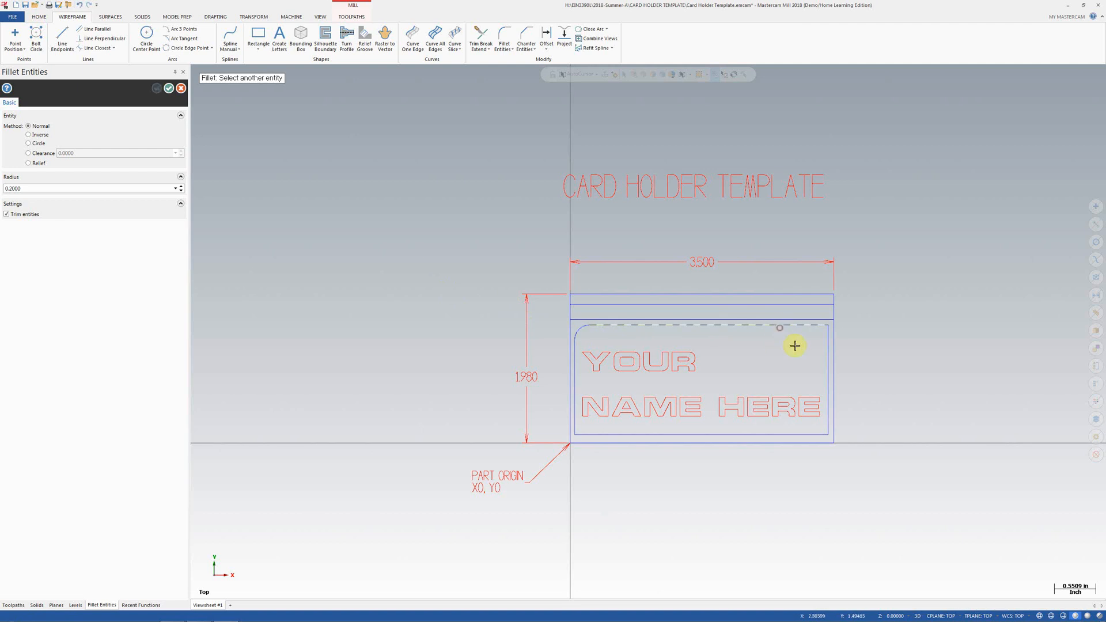
left_click(824, 365)
left_click(827, 409)
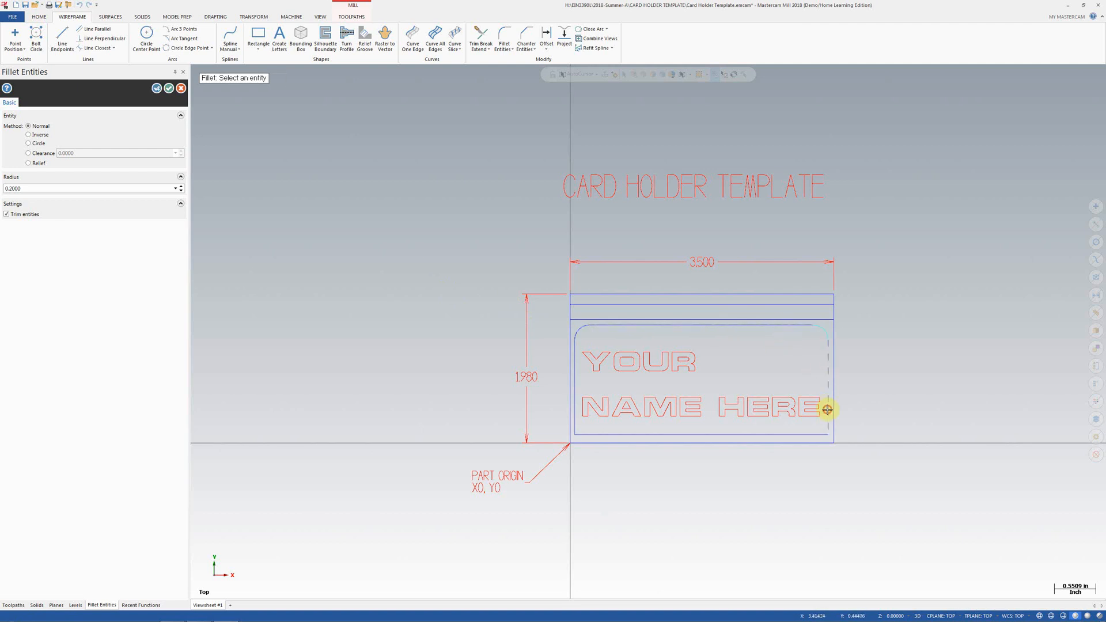
left_click(787, 429)
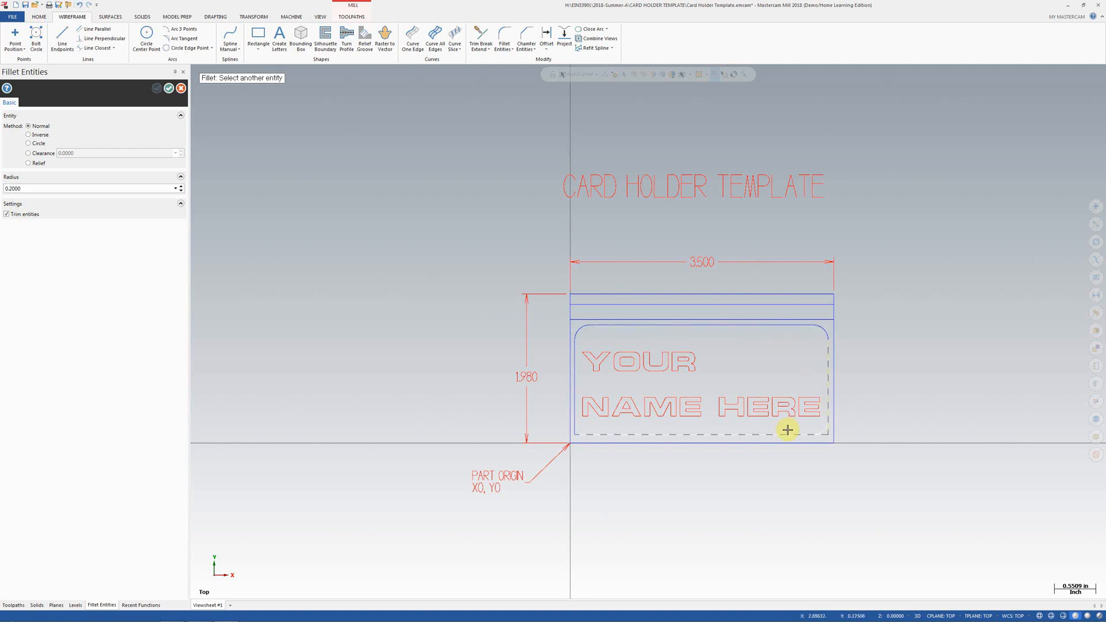
left_click(645, 433)
left_click(573, 394)
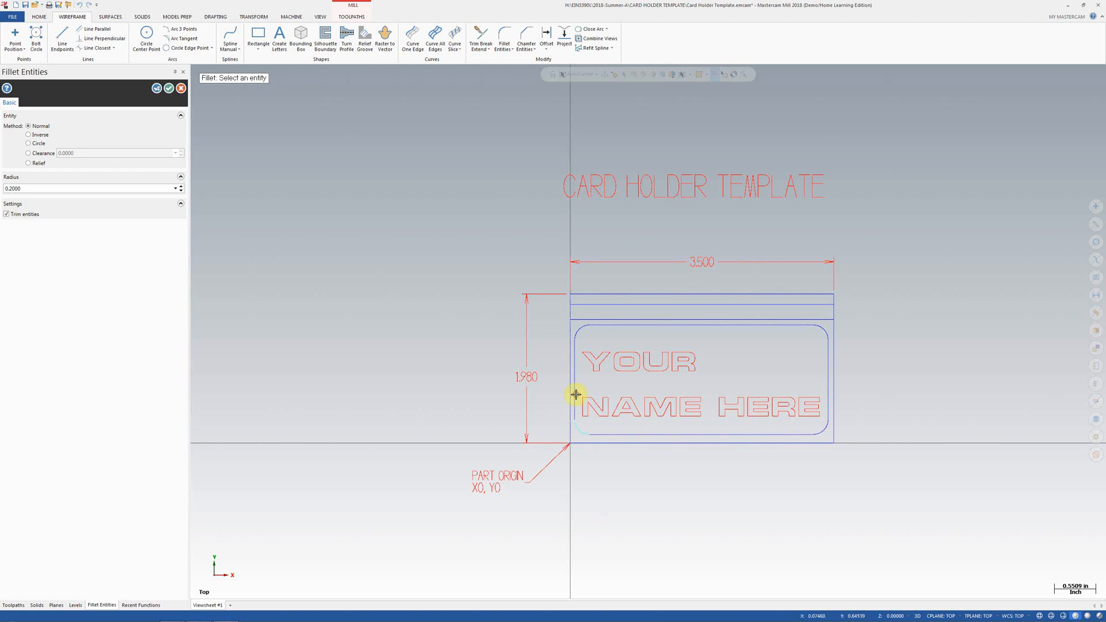
left_click(169, 87)
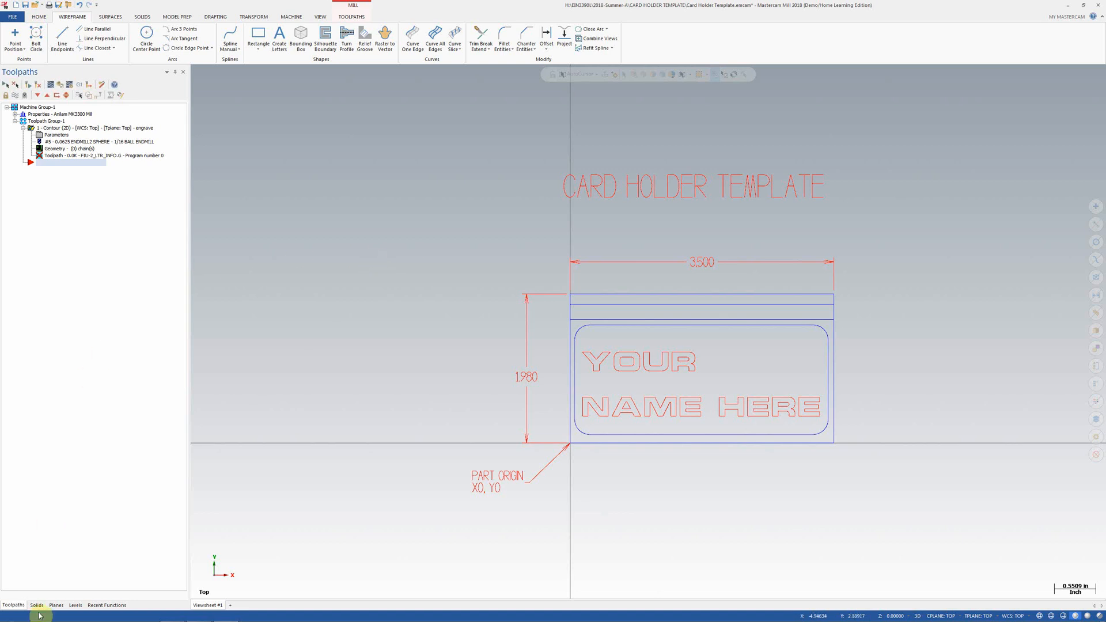
- Open the level manager, hide the BLOCK, NOTES and DIMENSIONS levels one by one, and turn all levels back on
mouse_move(27, 611)
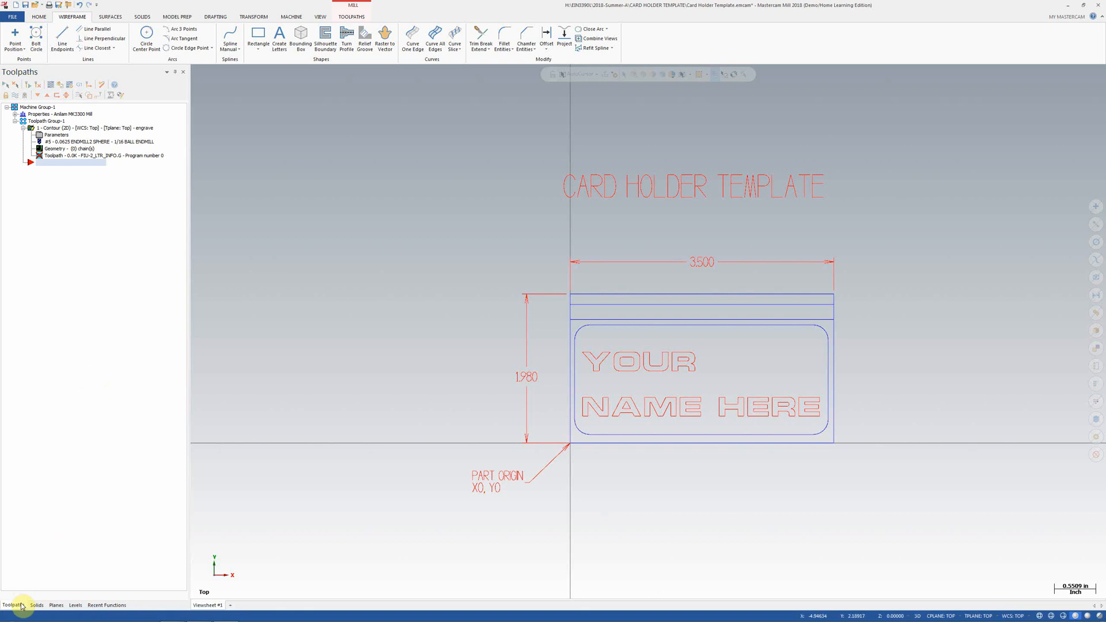
left_click(76, 605)
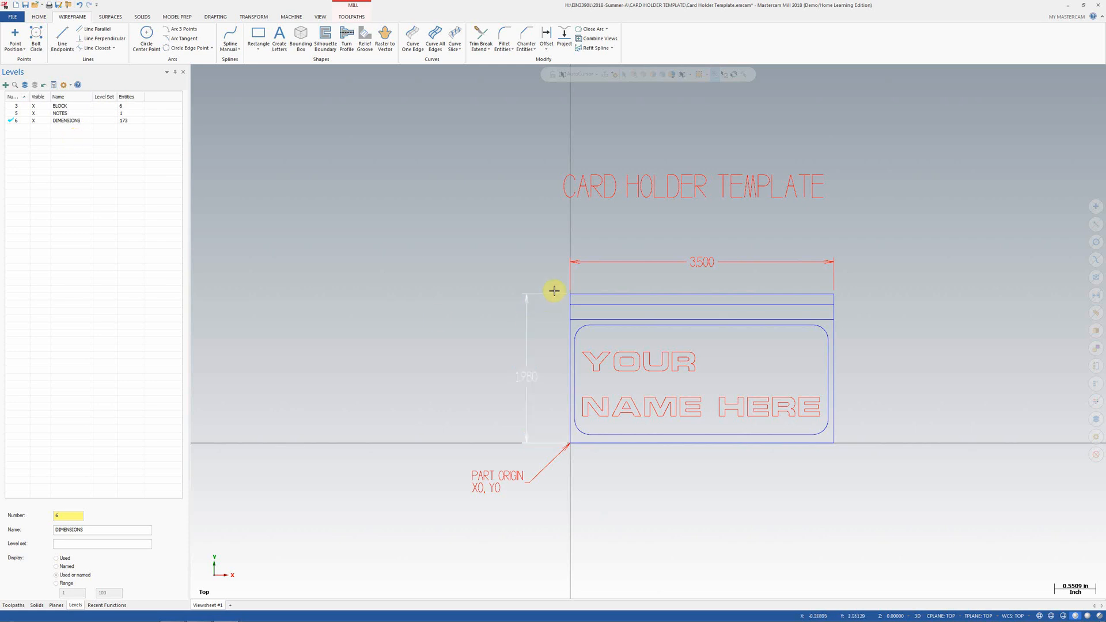
left_click(34, 108)
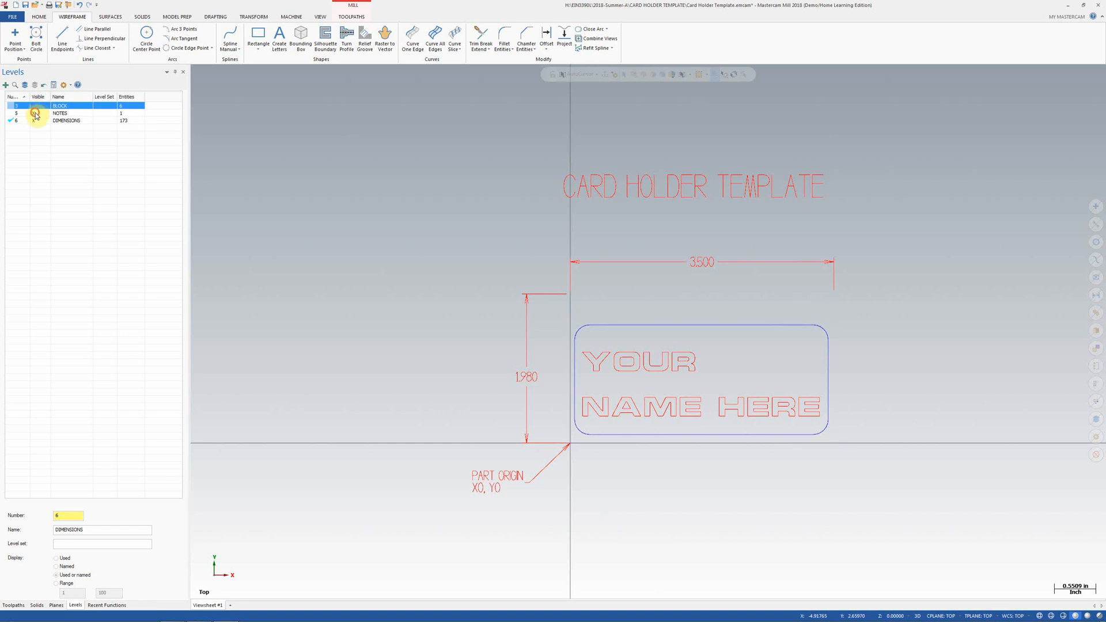
left_click(36, 114)
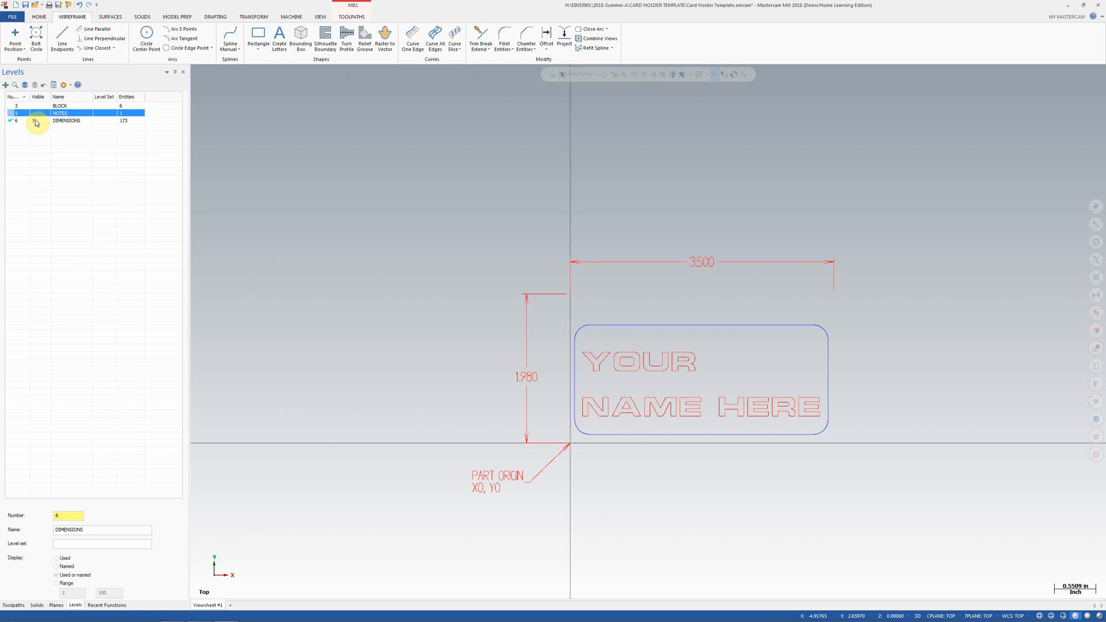
left_click(35, 121)
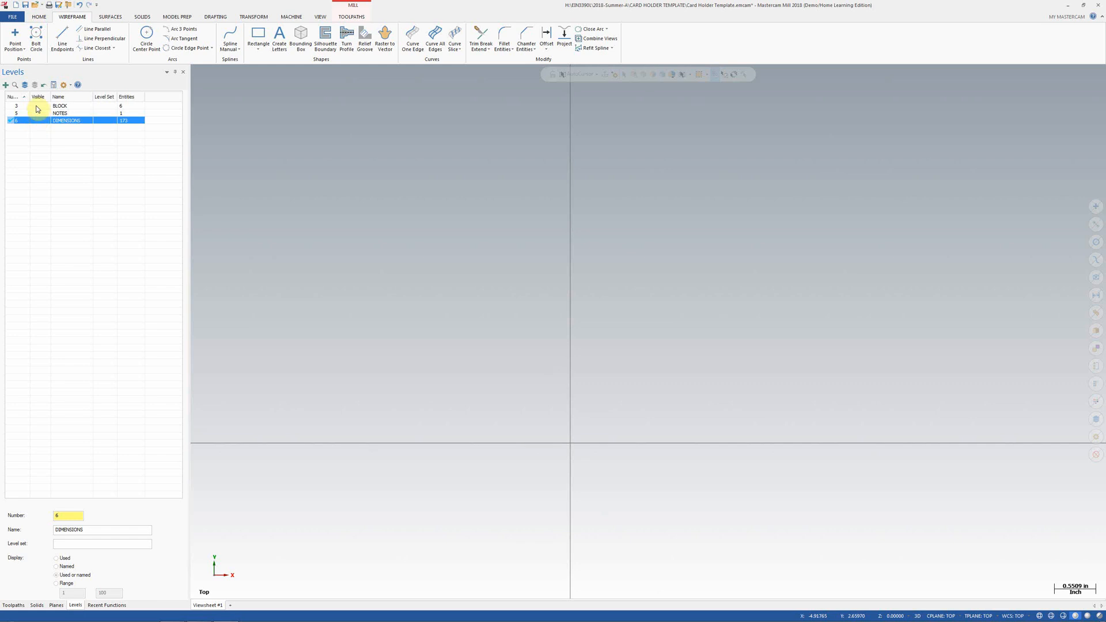
left_click(26, 87)
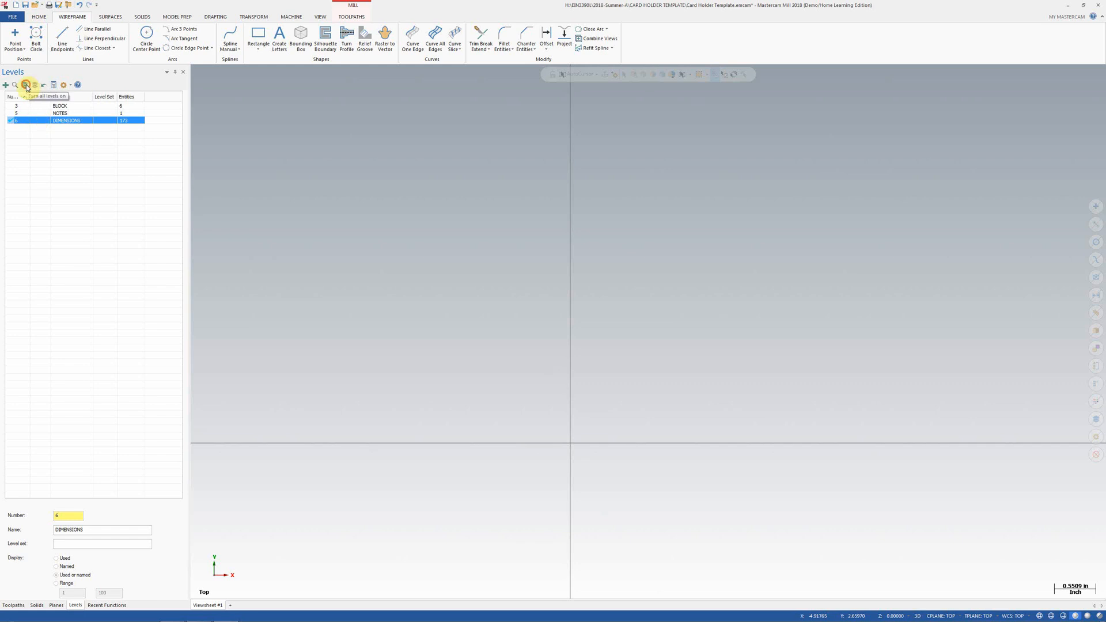
left_click(36, 85)
left_click(26, 86)
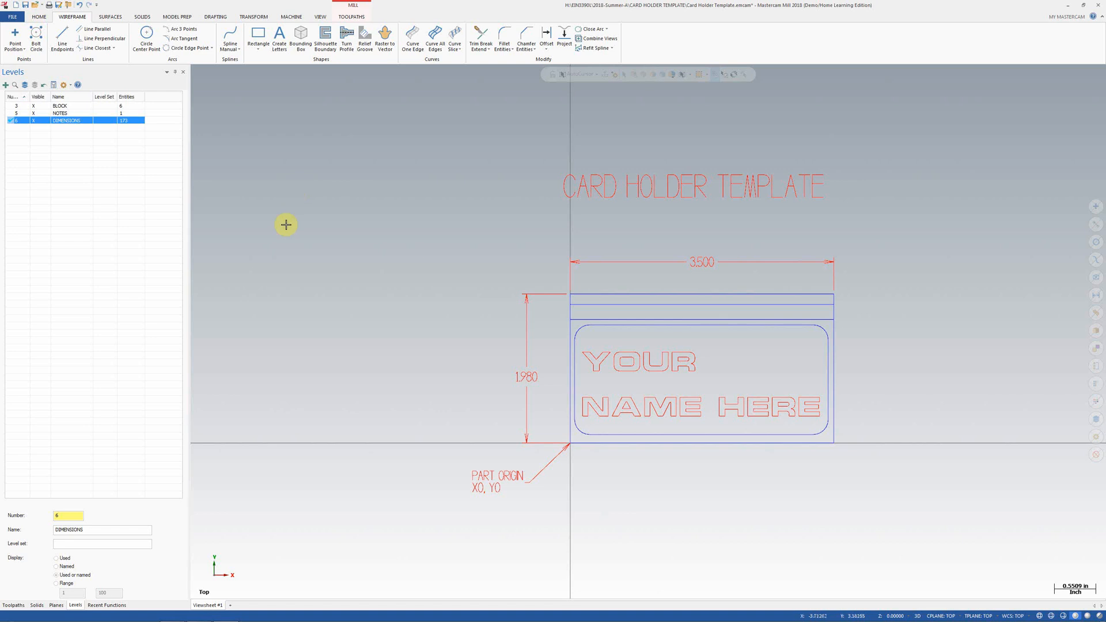
- Create level 7 with the name "image" and make it the active level
left_click_drag(66, 513, 50, 516)
type("7")
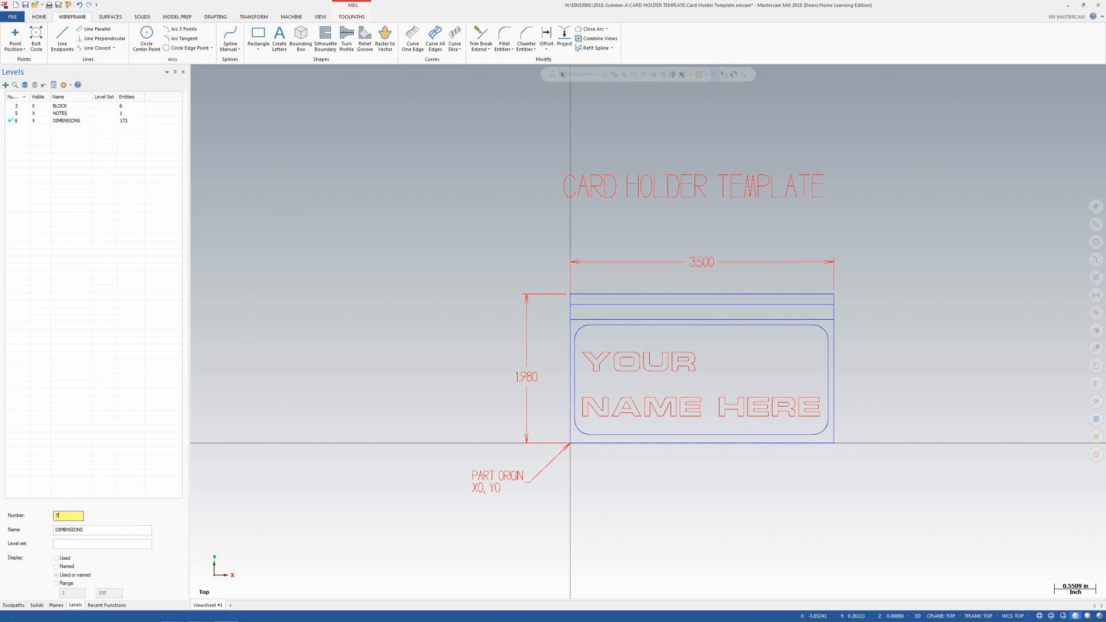
left_click(86, 529)
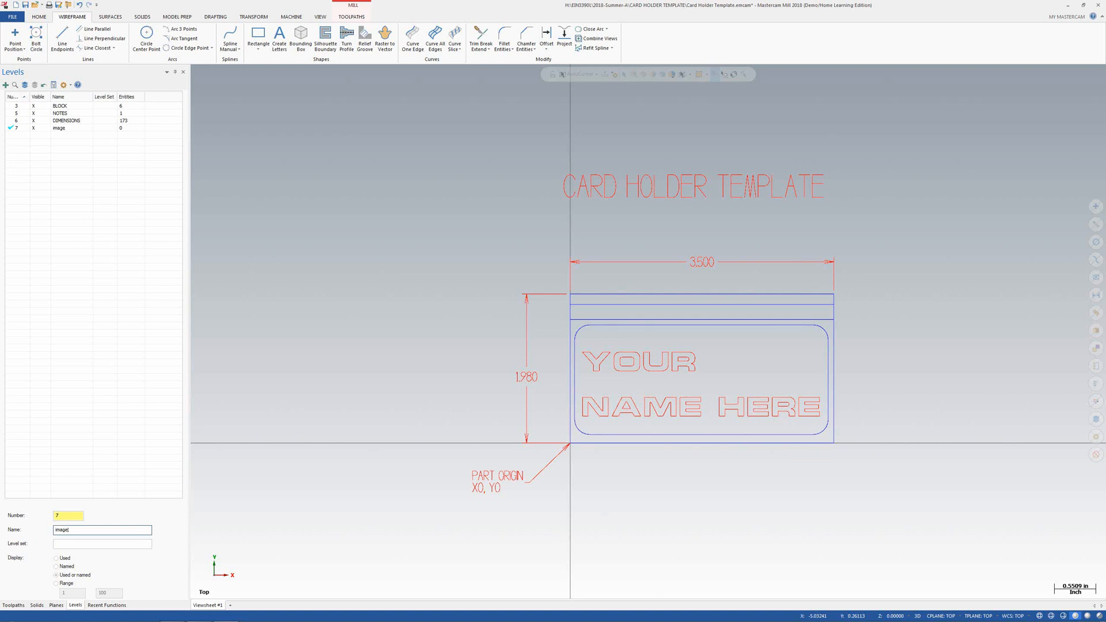
key("Return")
- Turn off the visibility of all levels except the "image" level
left_click(34, 82)
left_click(41, 129)
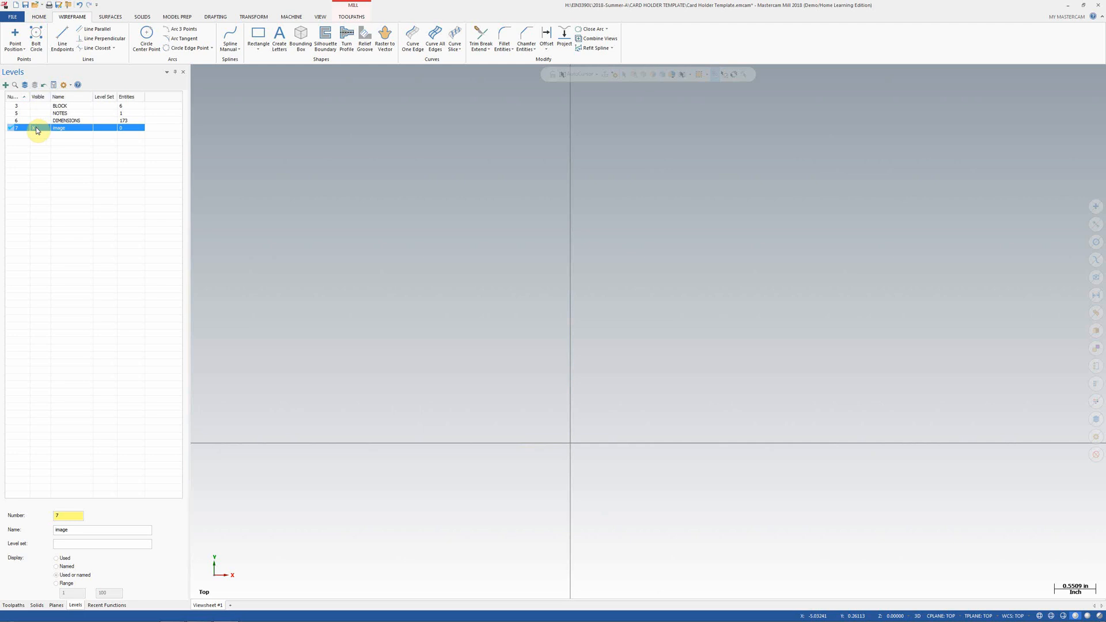
left_click(36, 129)
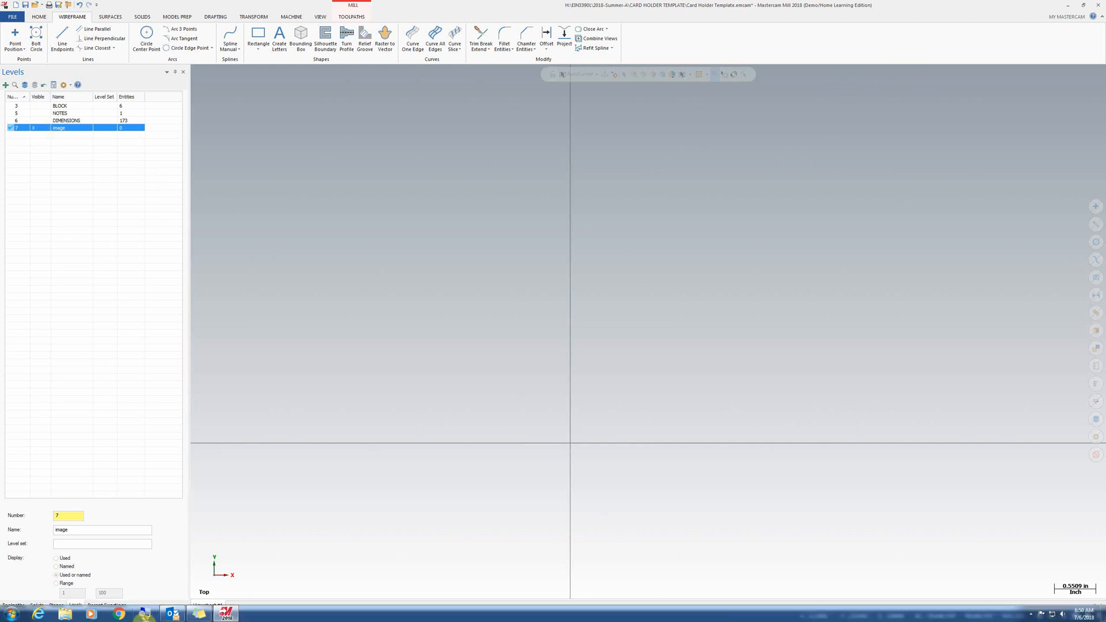
- Switch to Chrome and search Google Images for "clipart"
left_click(119, 613)
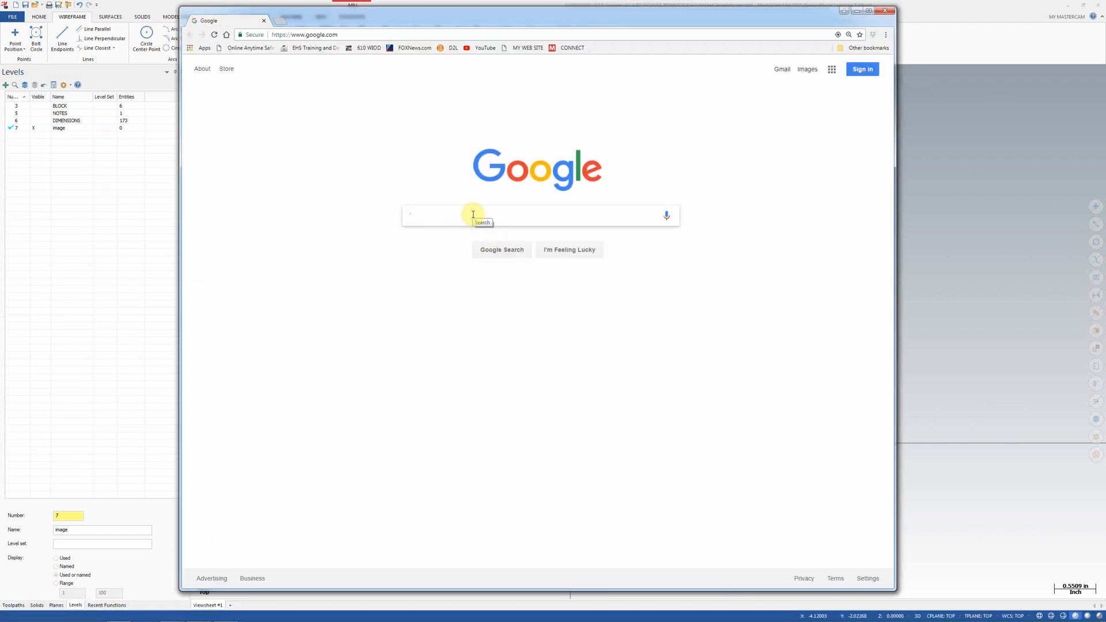
type("clipart")
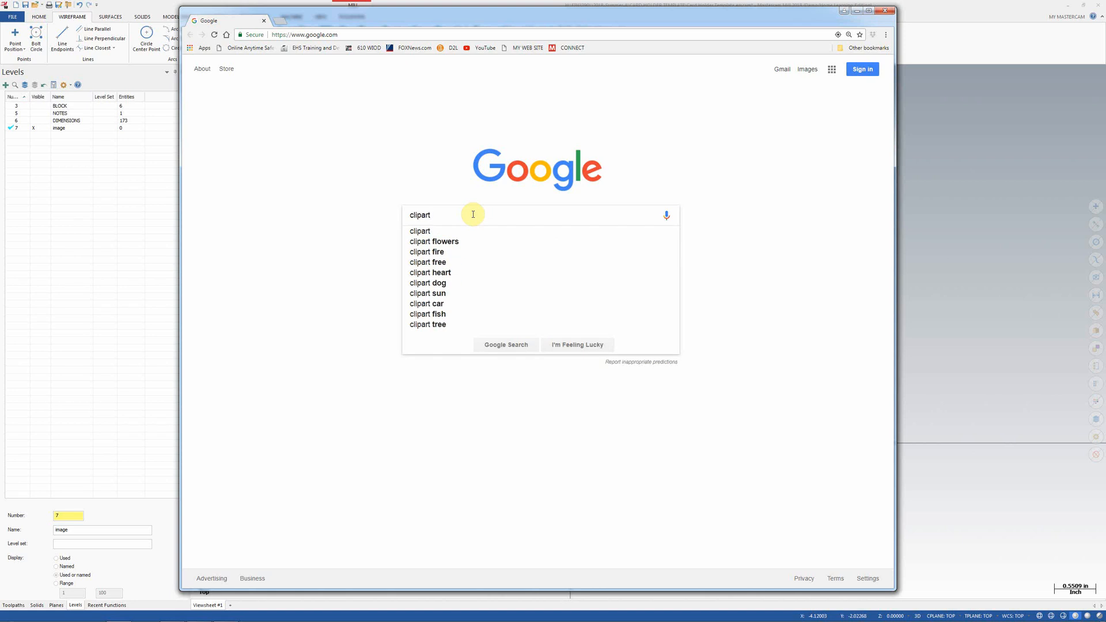
key("Return")
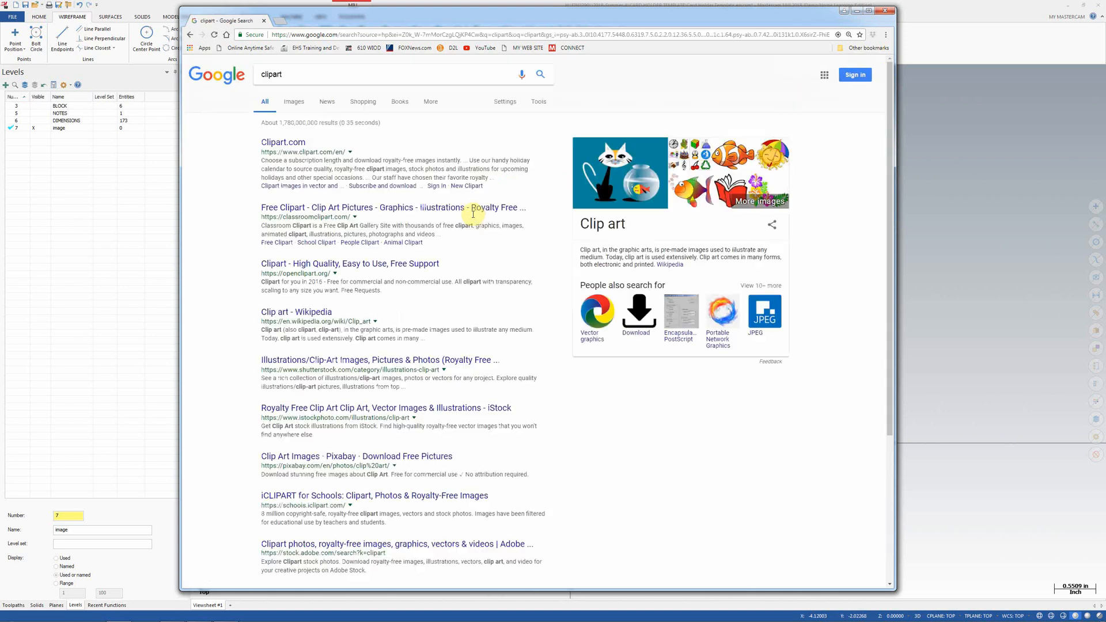
left_click(295, 105)
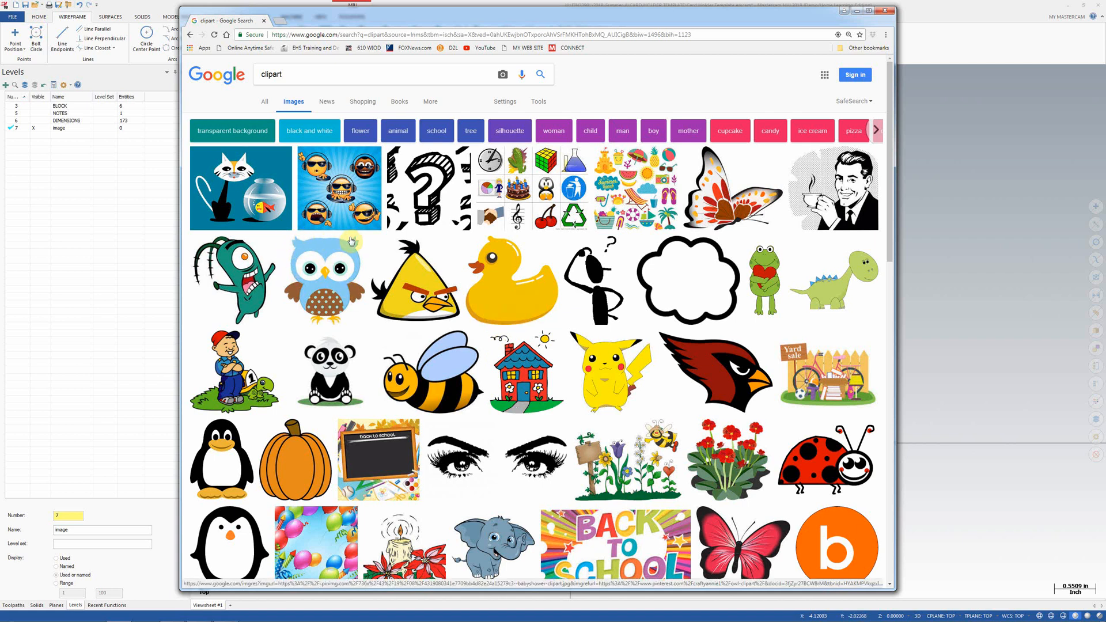
- Limit the clipart image results to sizes larger than 2 MP (1600×1200)
left_click(531, 317)
left_click(544, 104)
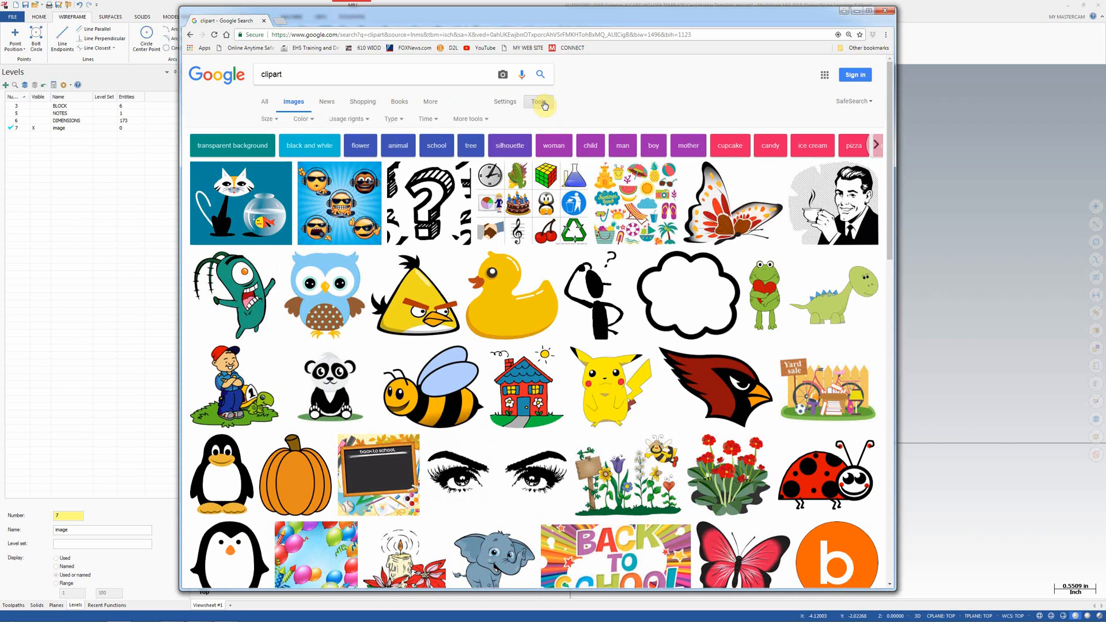
left_click(273, 119)
mouse_move(281, 190)
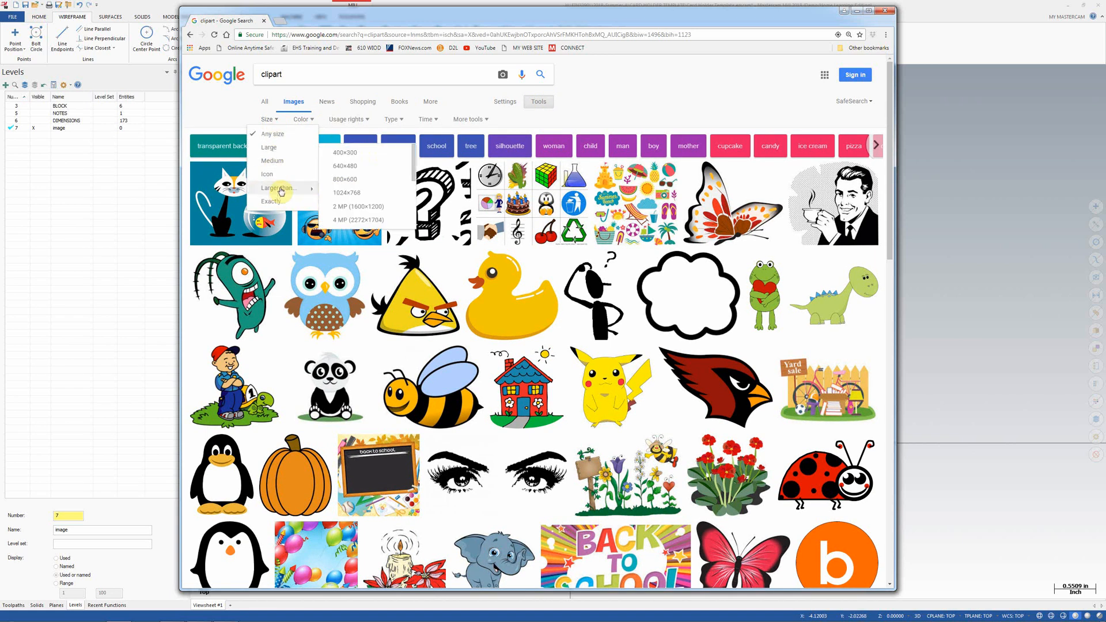
left_click(357, 208)
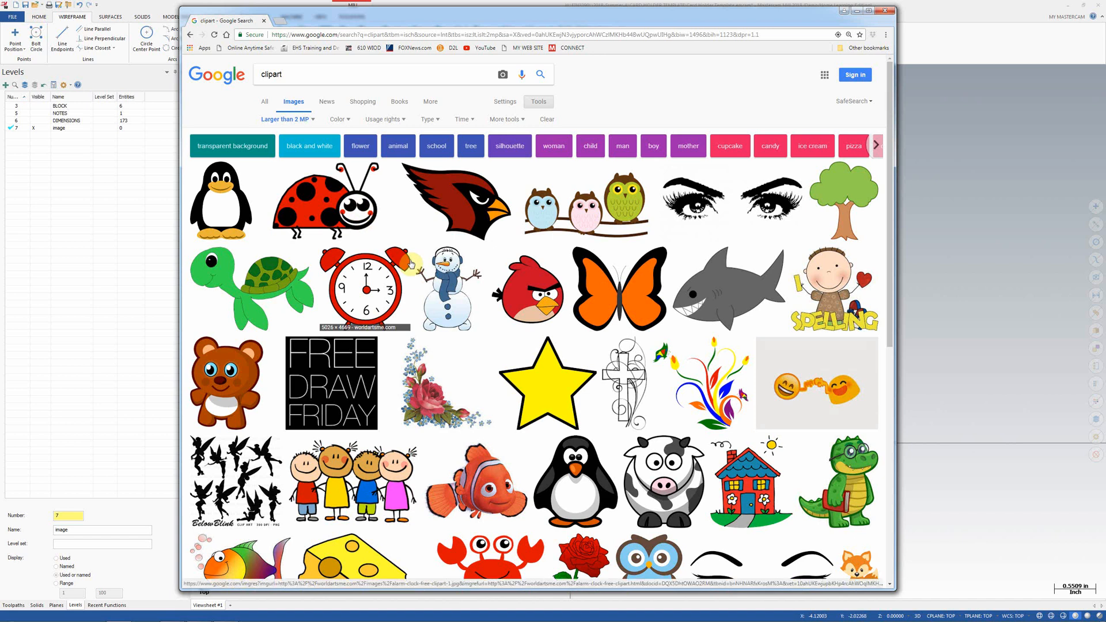
- Filter the image results to black and white and to the clip art type
left_click(346, 119)
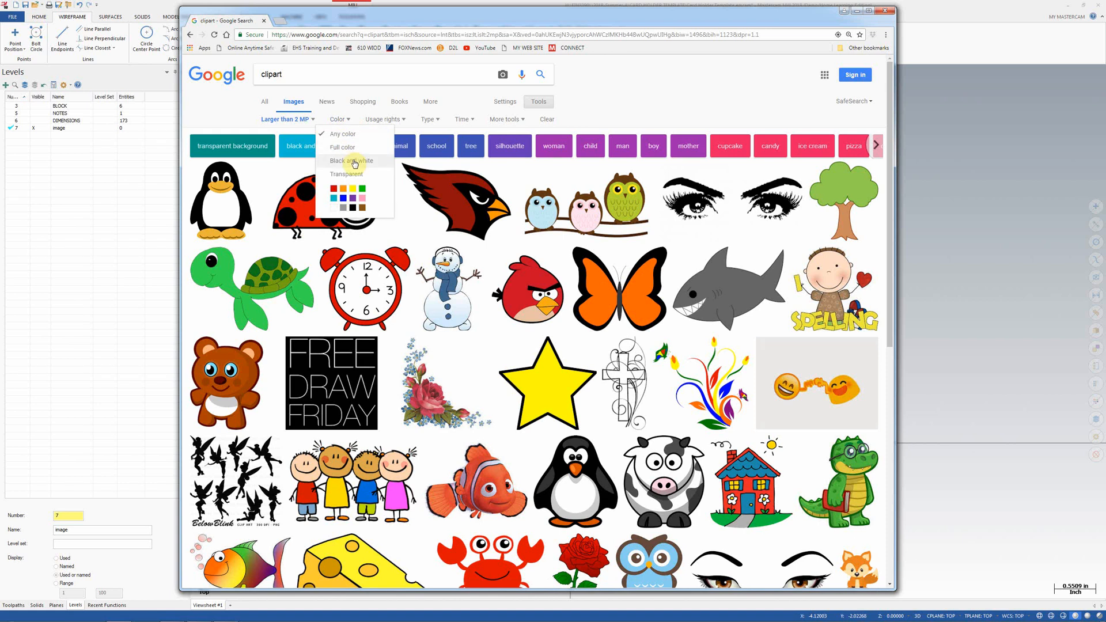
left_click(352, 161)
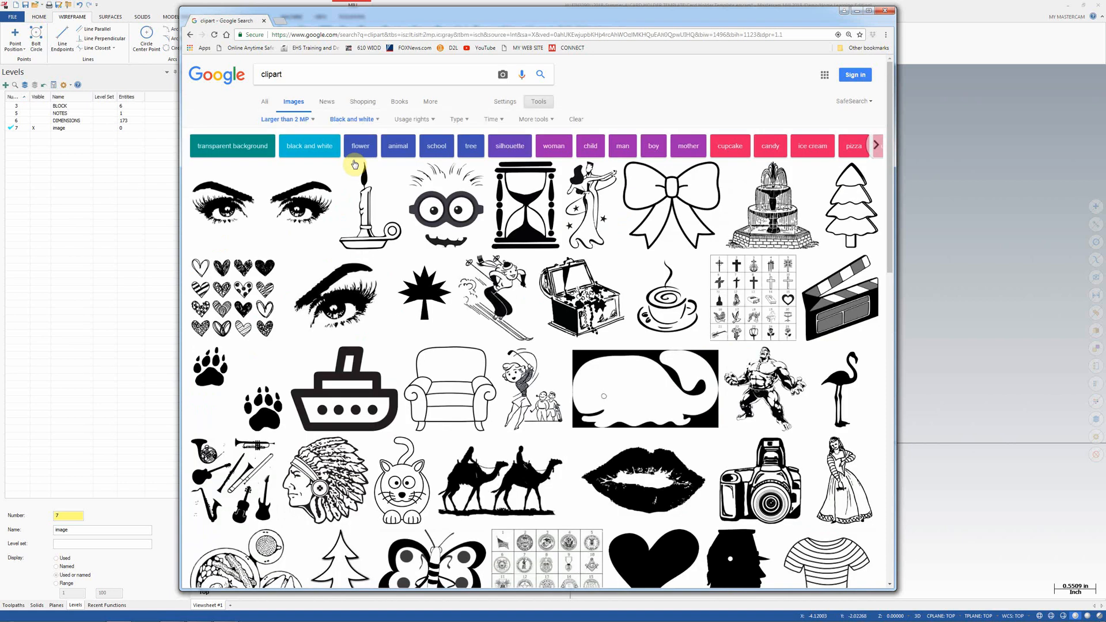
left_click(466, 119)
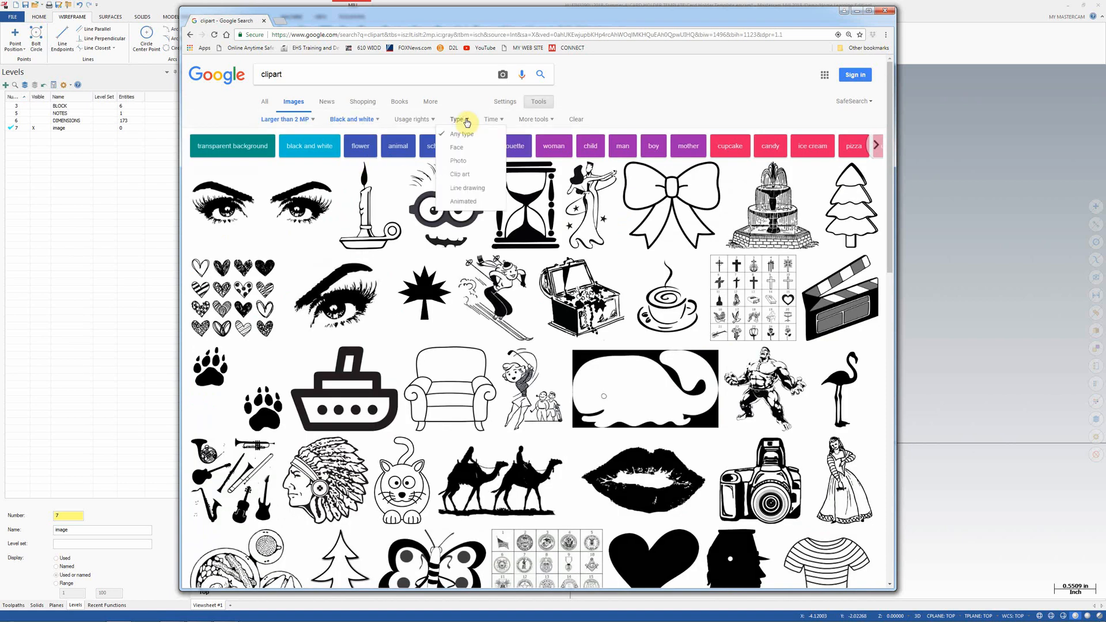
left_click(469, 178)
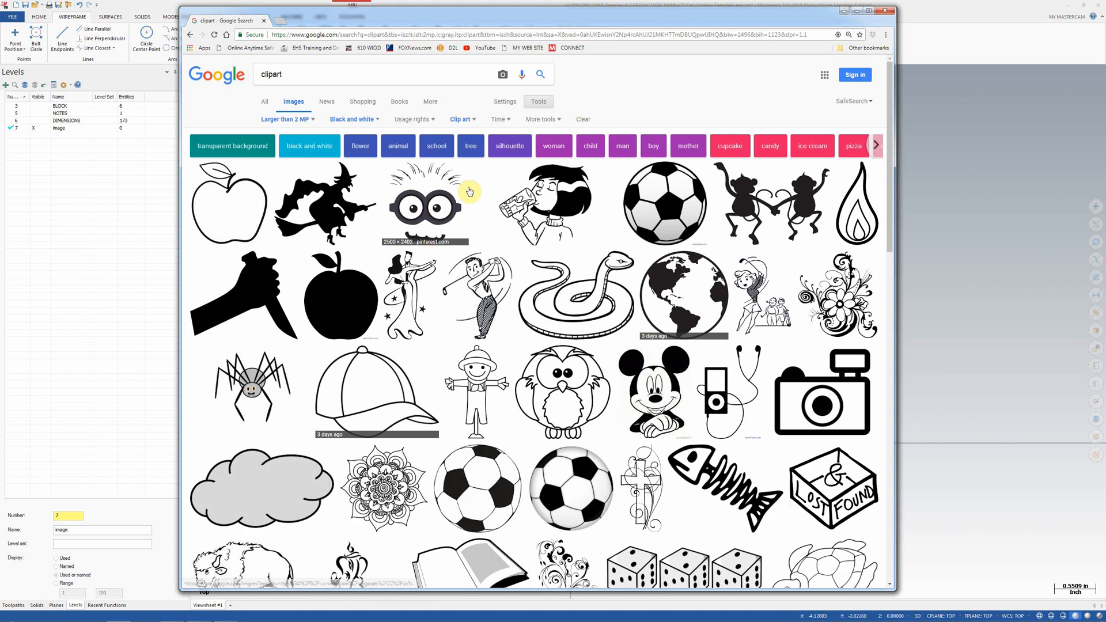
- Search for "lightning bolt" images with the same filters
double_click(306, 74)
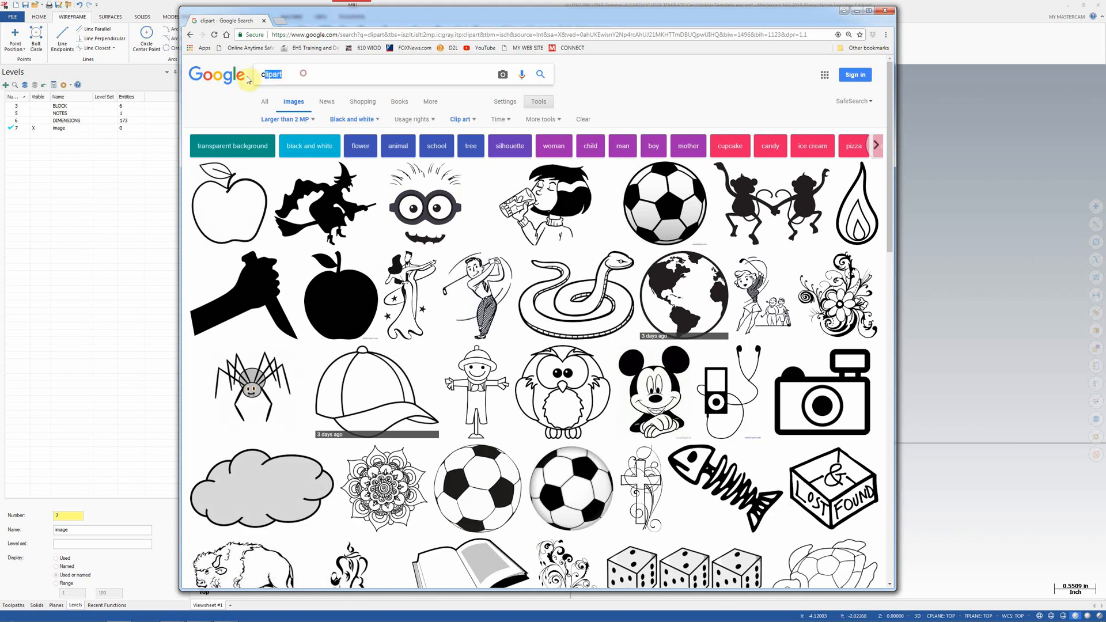
type("li")
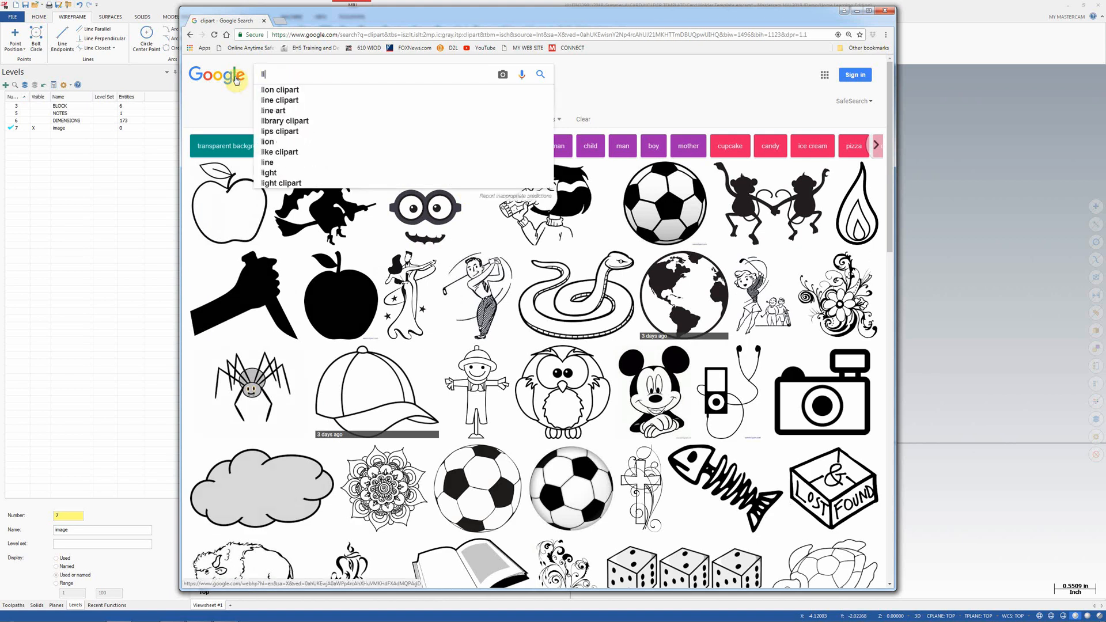
type("ghtning bolt")
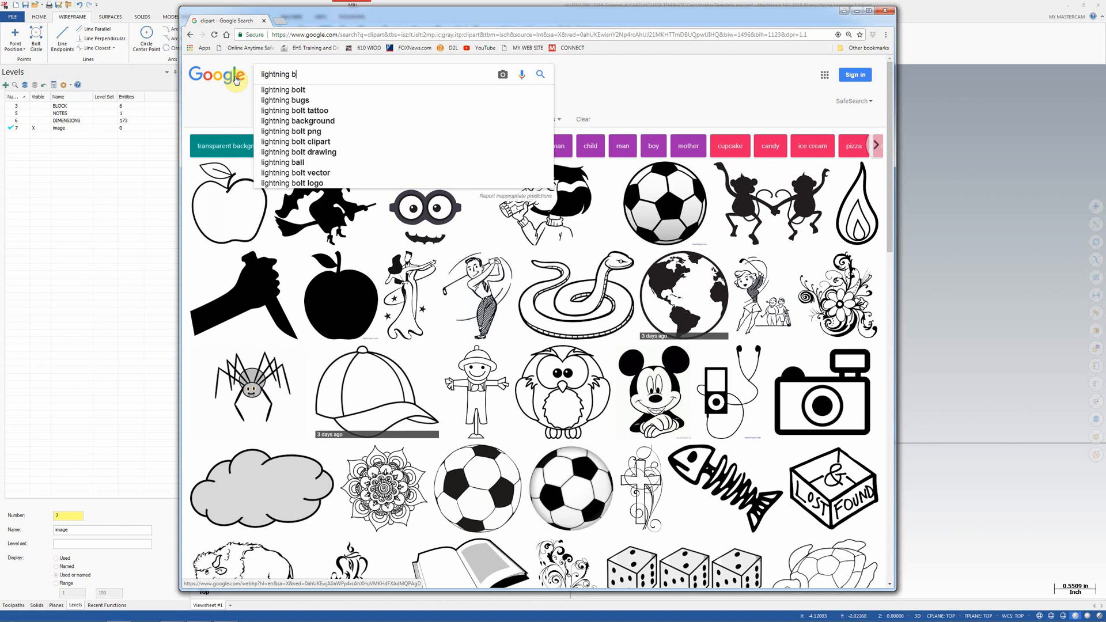
key("Return")
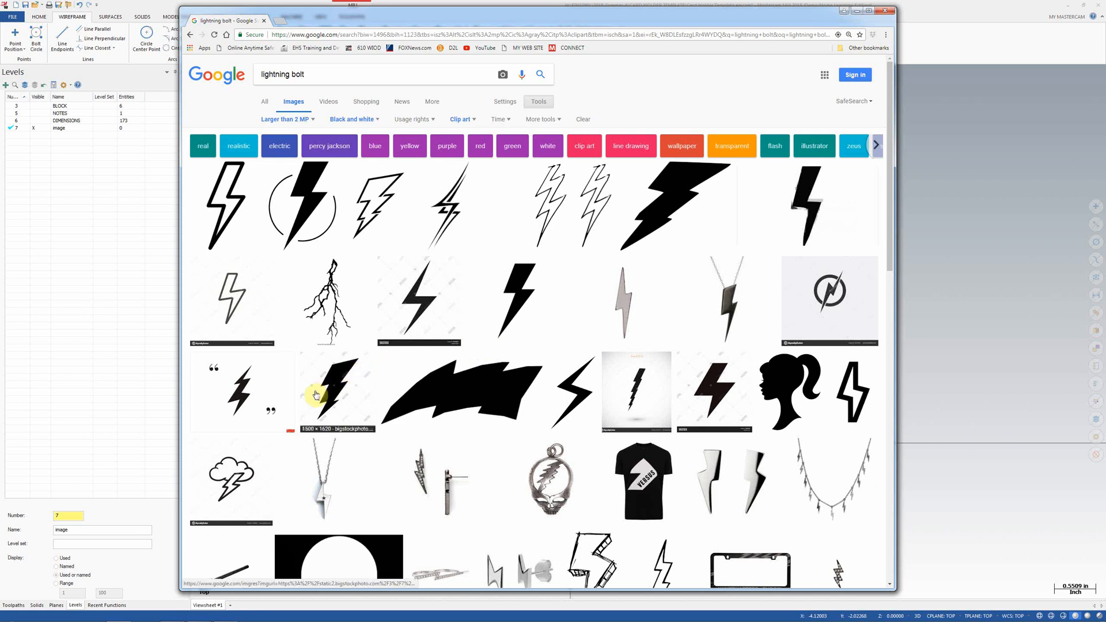
- Save the image of the lightning bolt between quotation marks to the Desktop as a JPEG named "lb"
left_click(238, 399)
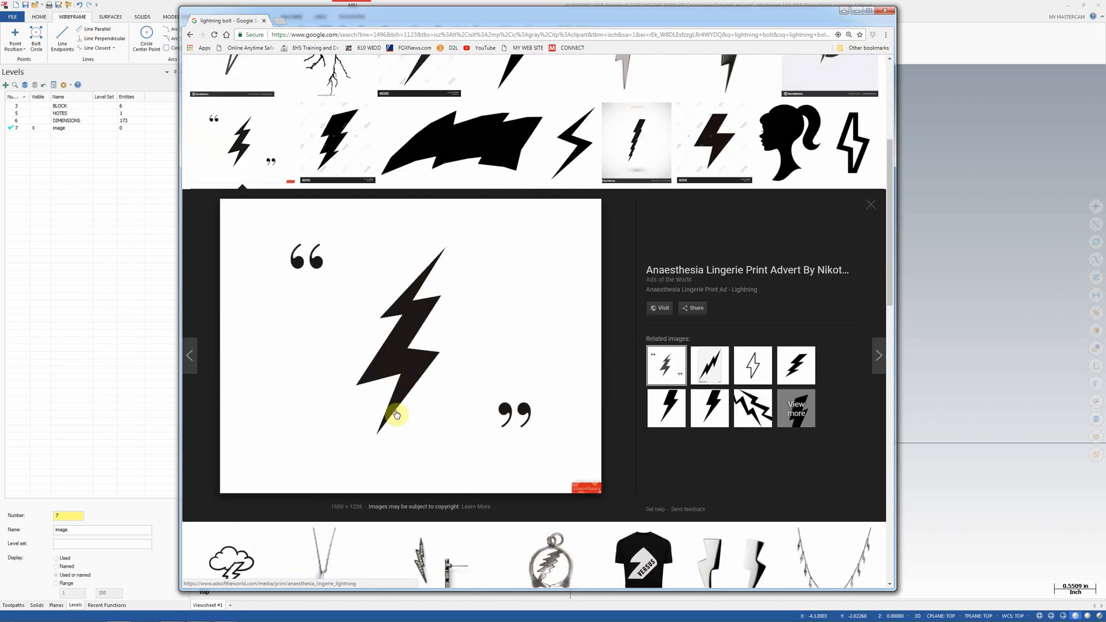
right_click(402, 345)
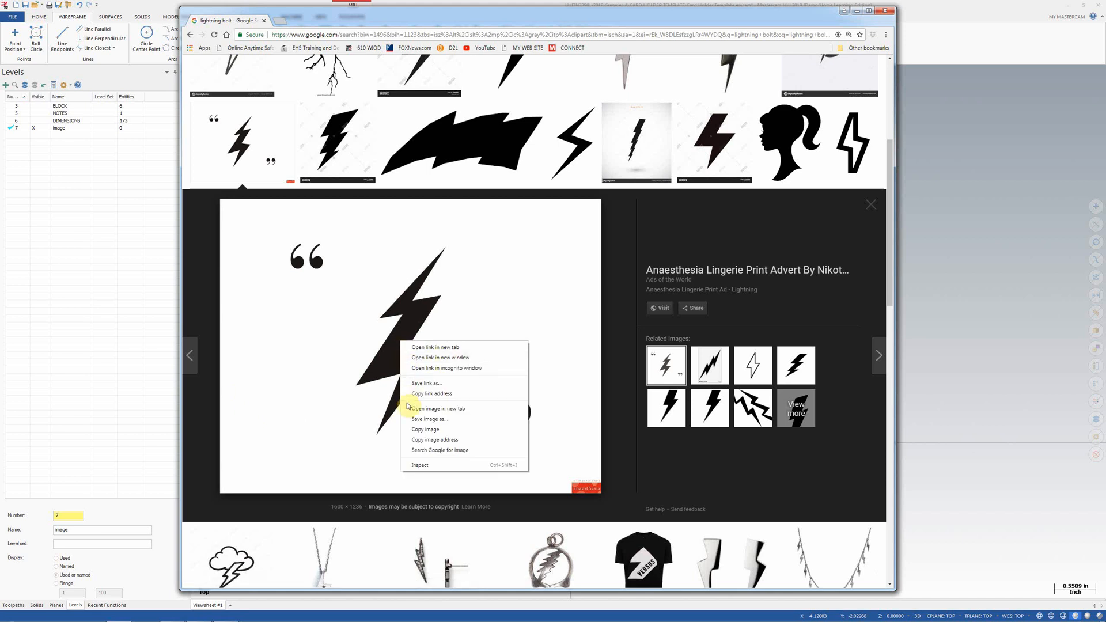
left_click(418, 420)
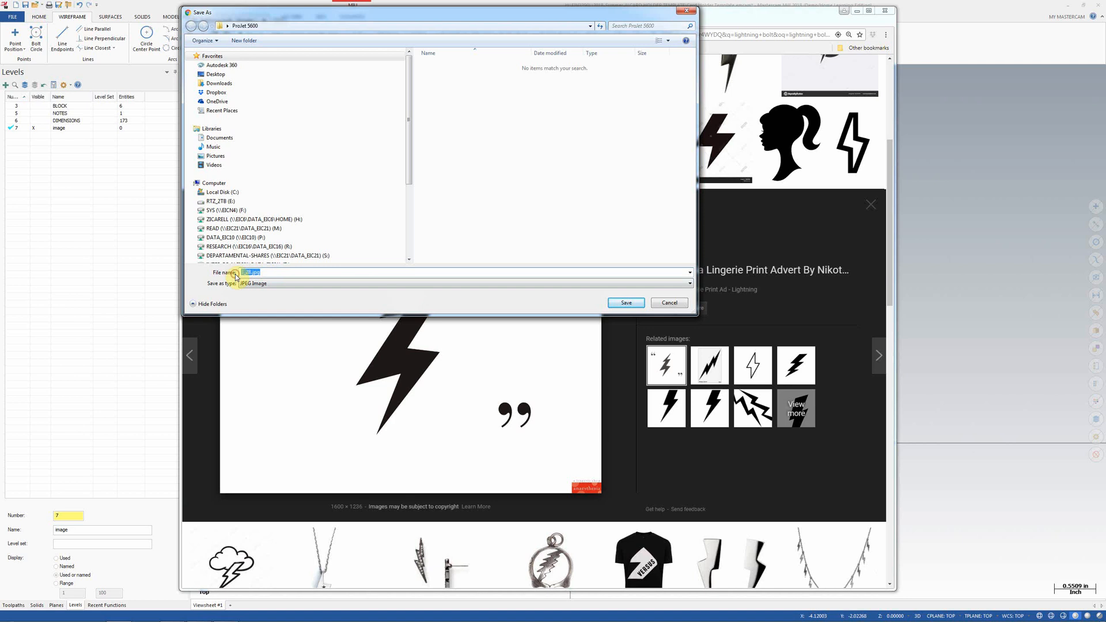
type("lb")
left_click(215, 74)
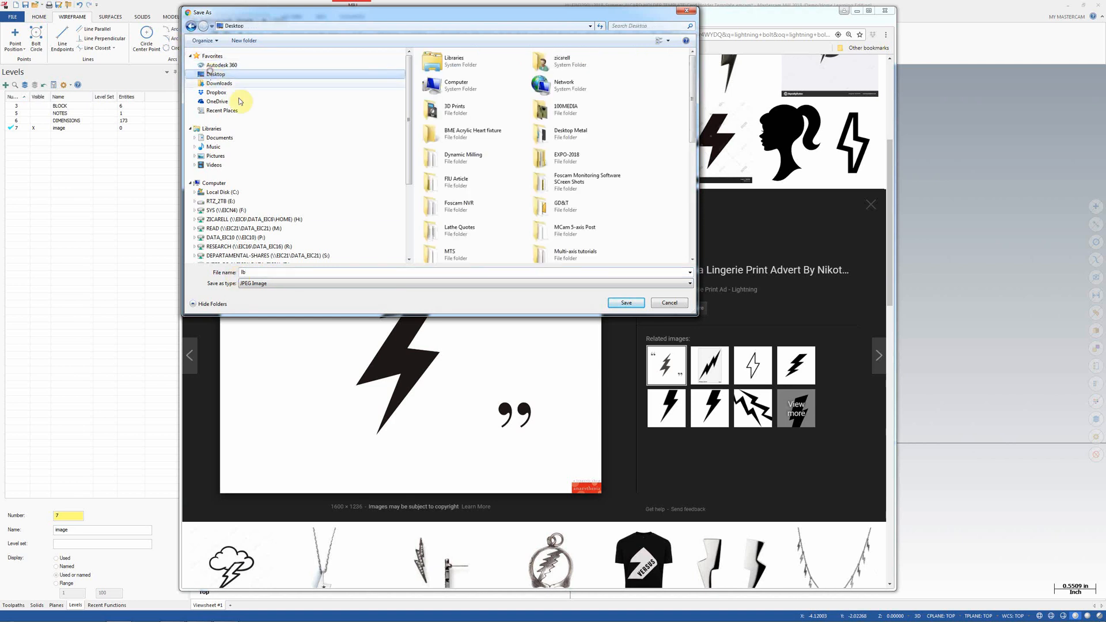
left_click(624, 303)
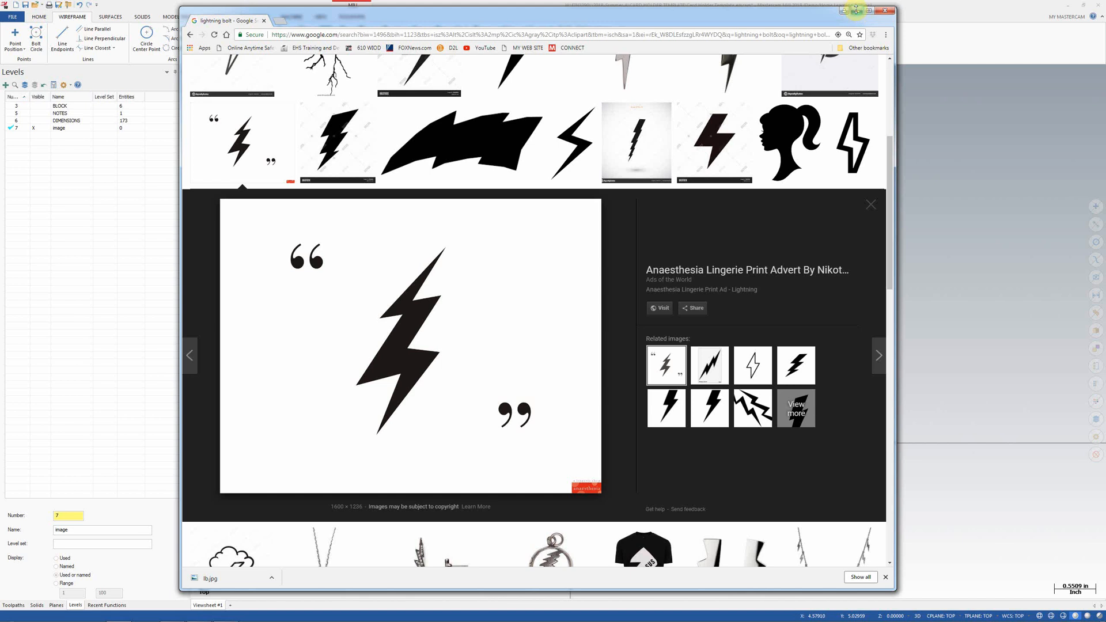
- Switch to Mastercam and load lb.jpg from the Desktop into Raster to Vector, merging with the current geometry
left_click(856, 12)
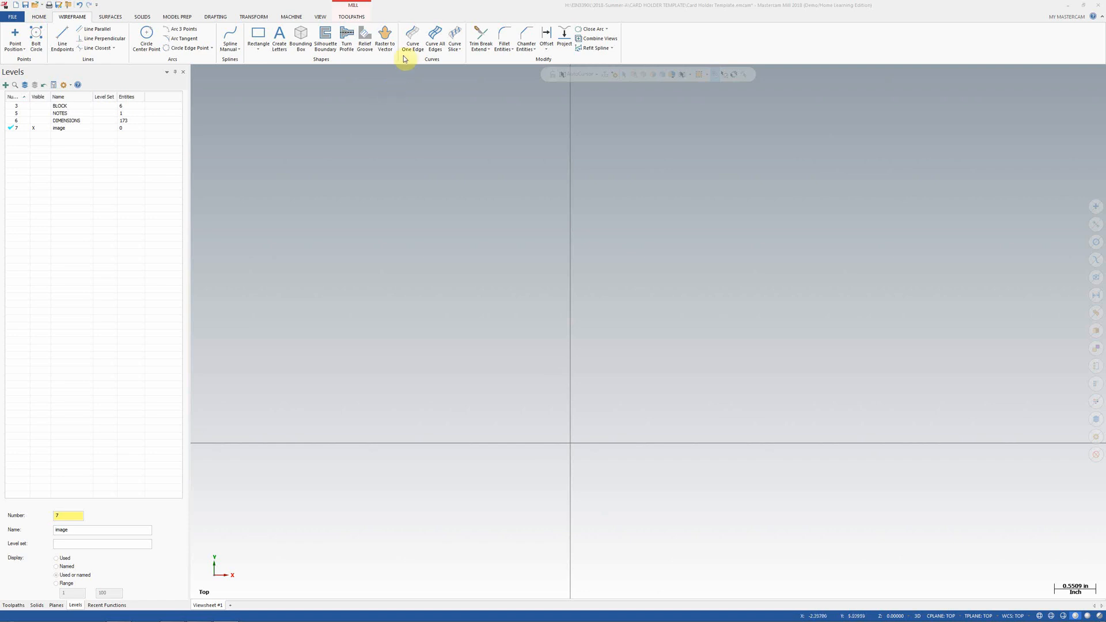
left_click(386, 39)
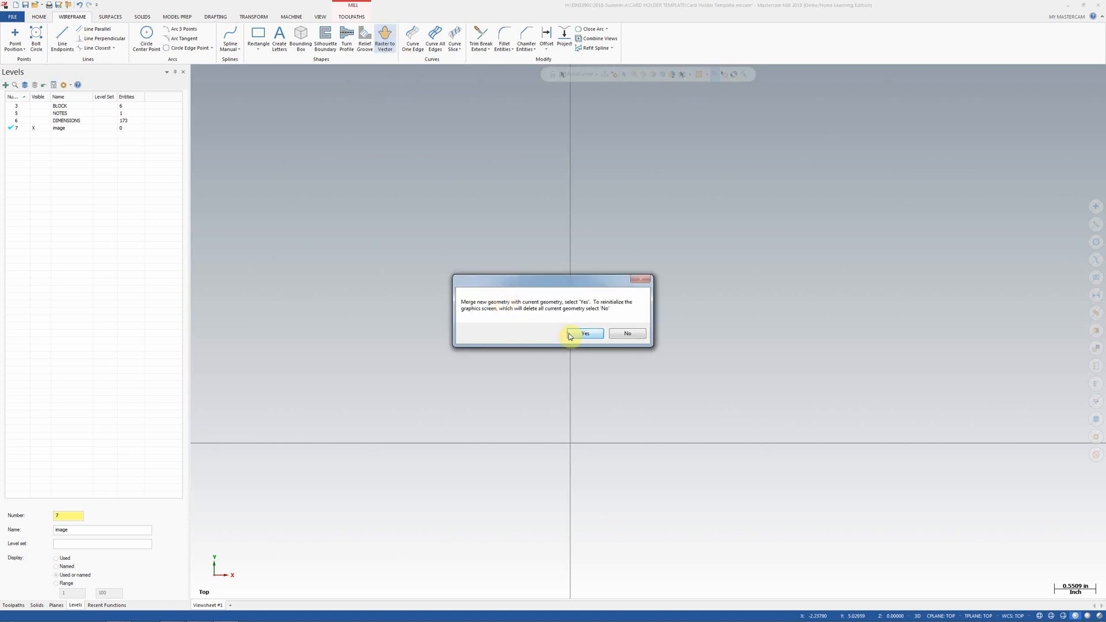
left_click(586, 338)
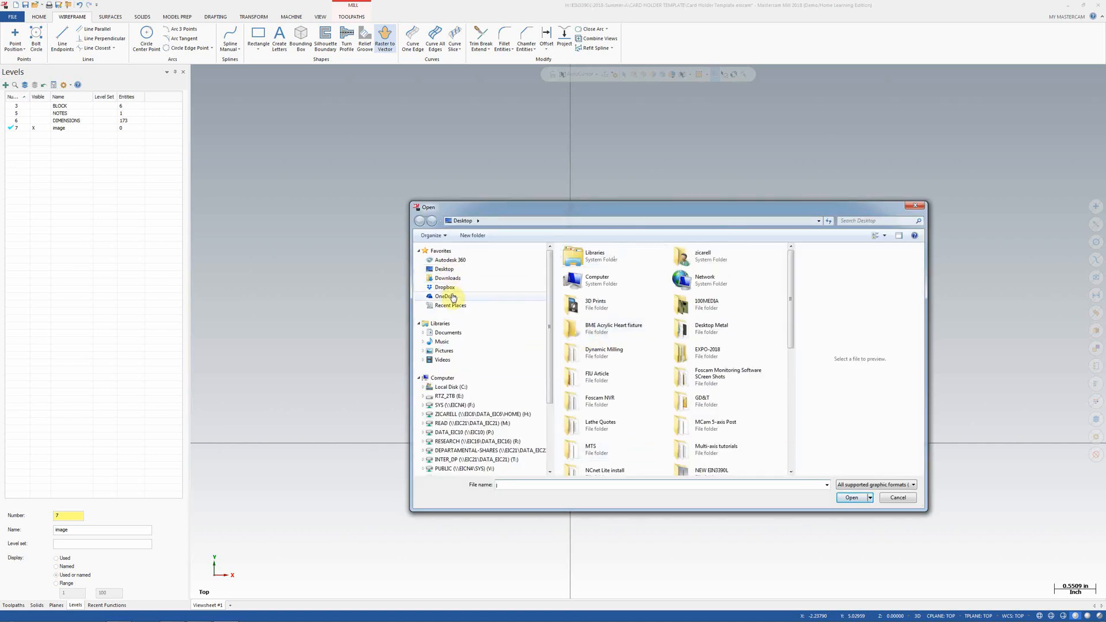
left_click(446, 270)
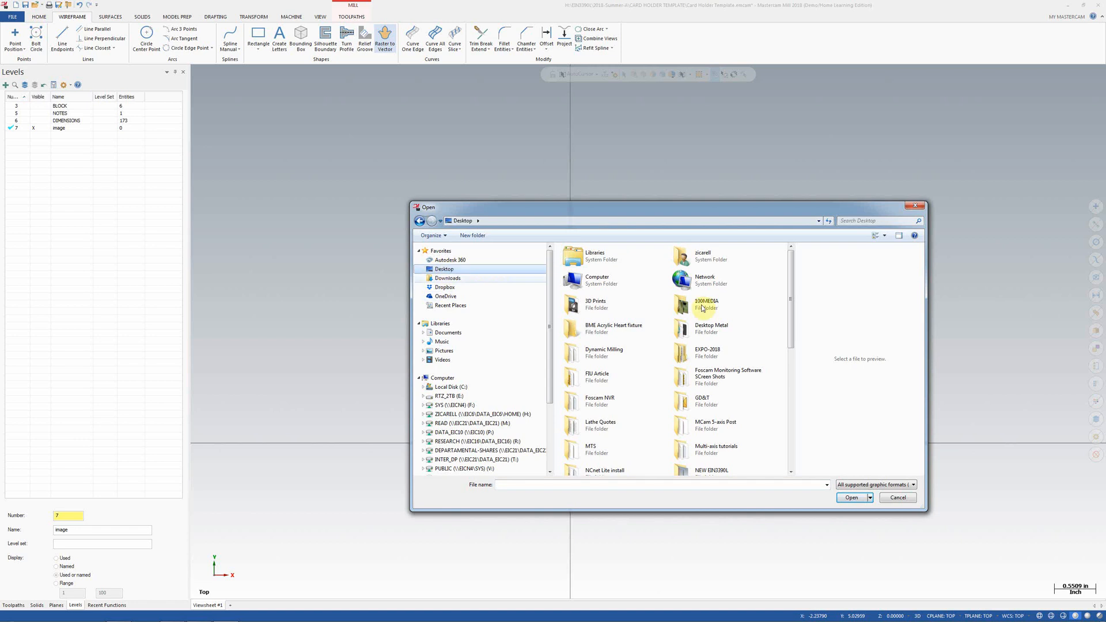
left_click_drag(794, 313, 793, 436)
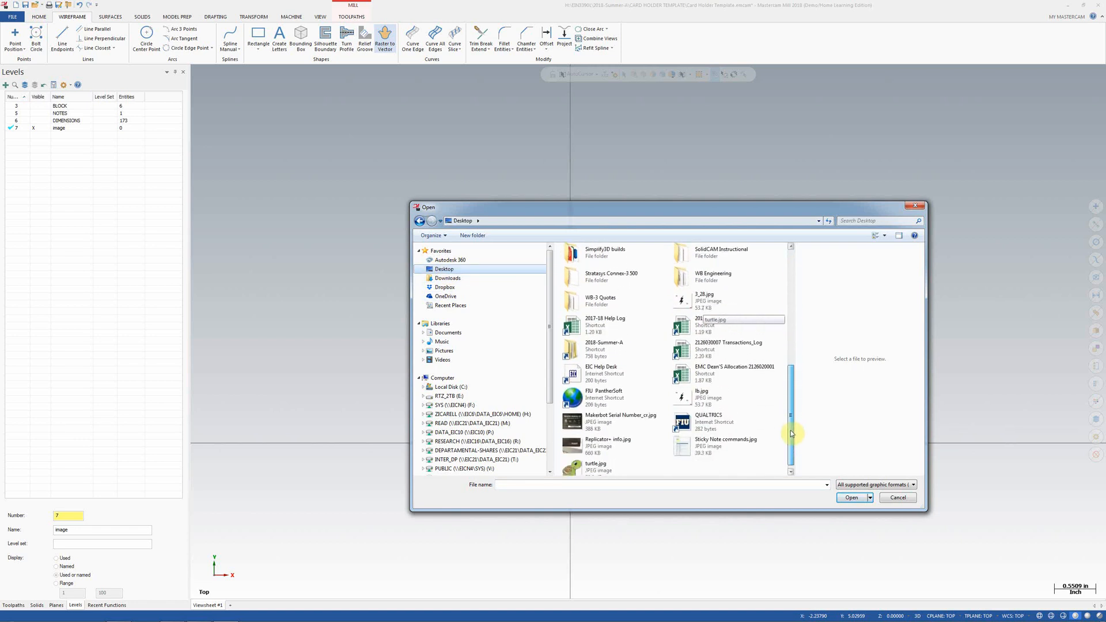
left_click(701, 397)
left_click(852, 499)
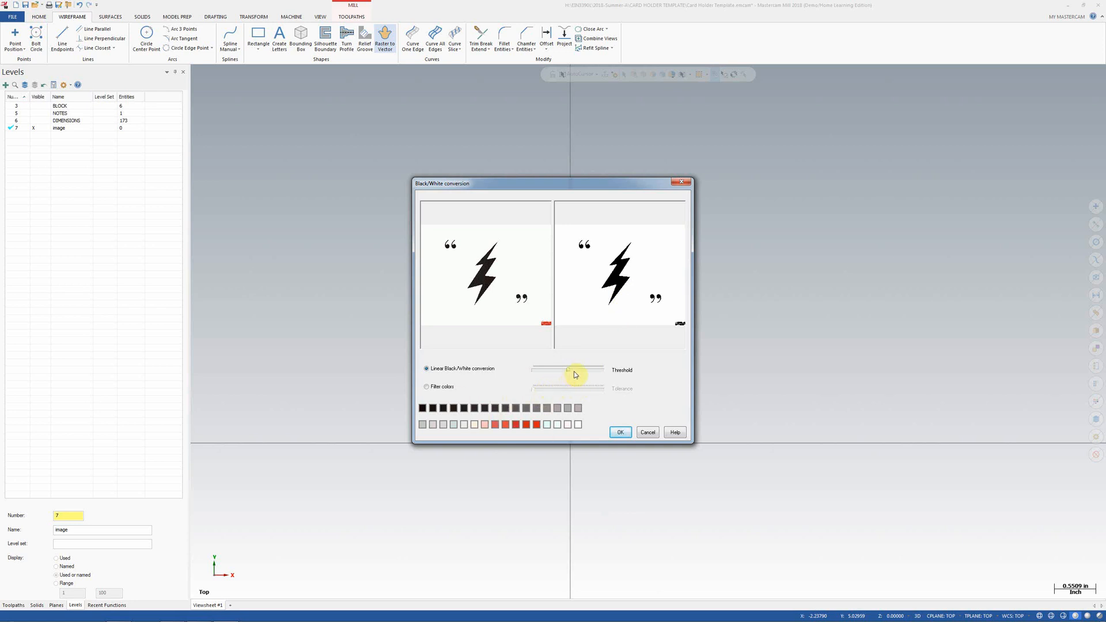
- Adjust the threshold of the linear black/white conversion for the lightning bolt image
left_click_drag(567, 369, 570, 369)
mouse_move(580, 373)
left_mouse_down()
mouse_move(603, 370)
mouse_move(544, 374)
mouse_move(560, 376)
left_mouse_up()
left_click_drag(588, 368, 574, 373)
- Try the Filter colors conversion with the five darkest swatches and return to Linear Black/White conversion
left_click(426, 386)
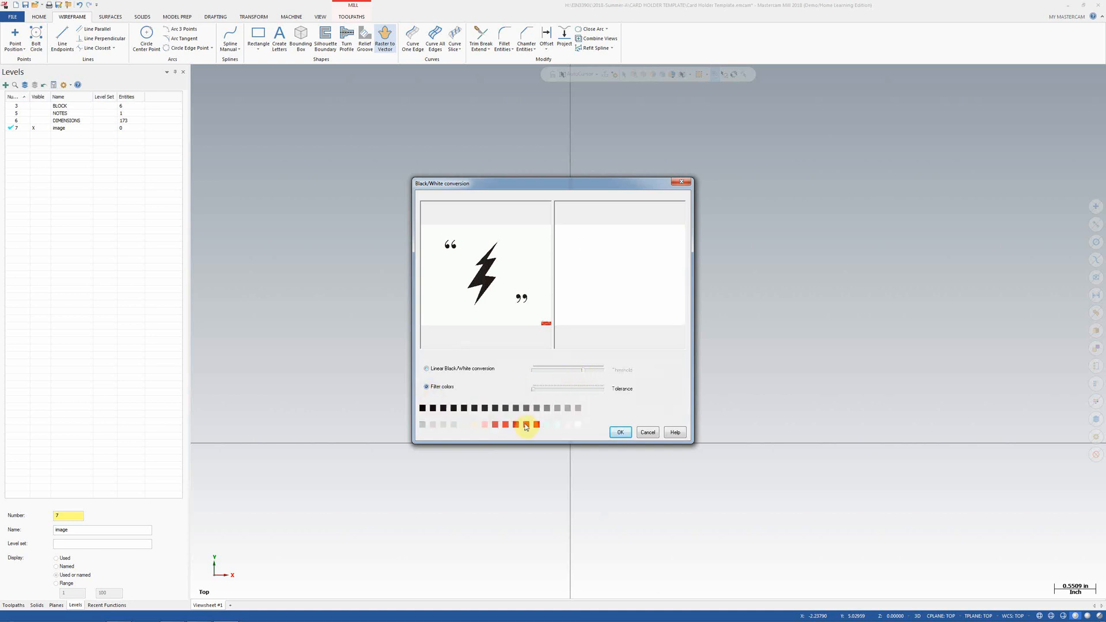
left_click(422, 408)
left_click(433, 409)
left_click(444, 409)
left_click(454, 409)
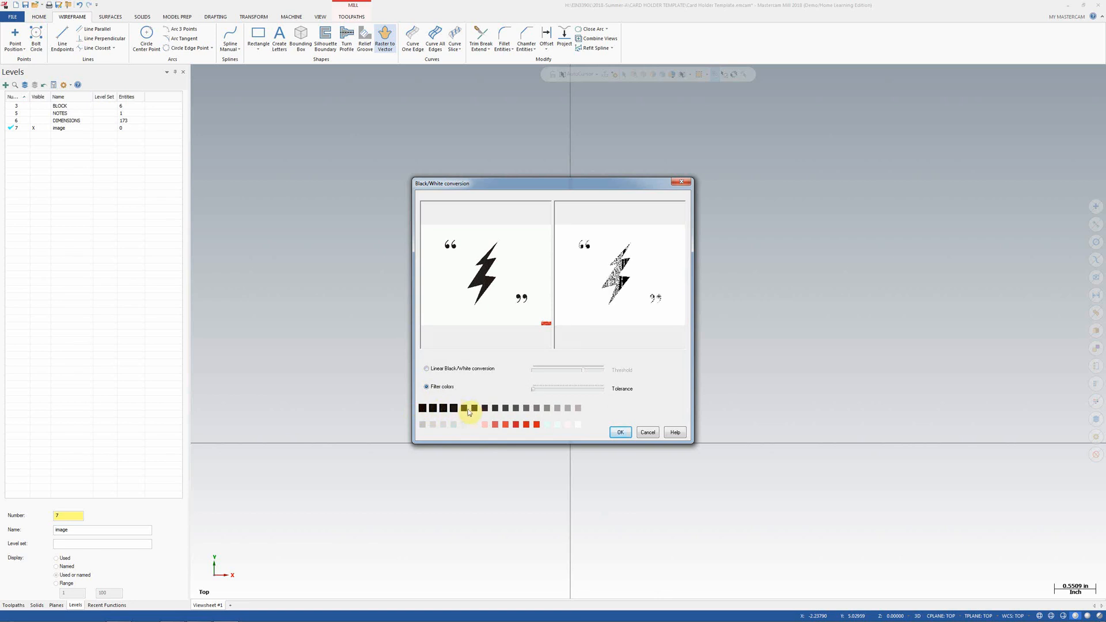
left_click(464, 409)
left_click(427, 368)
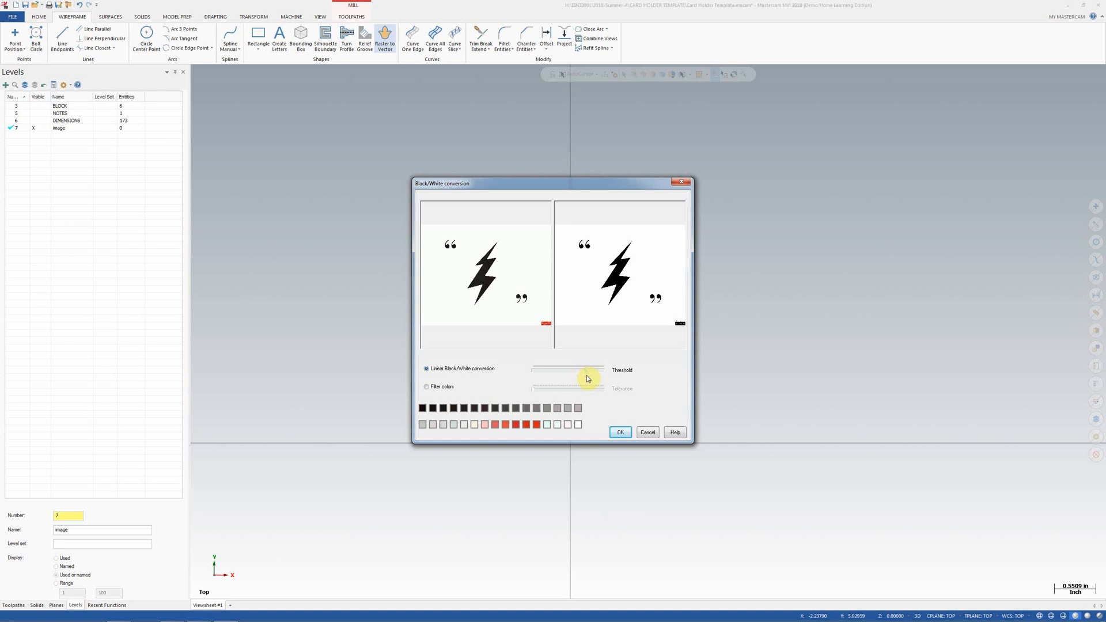
- Accept the black/white conversion and create outlines of the image optimized for Spline fit at 200 DPI
left_click(618, 433)
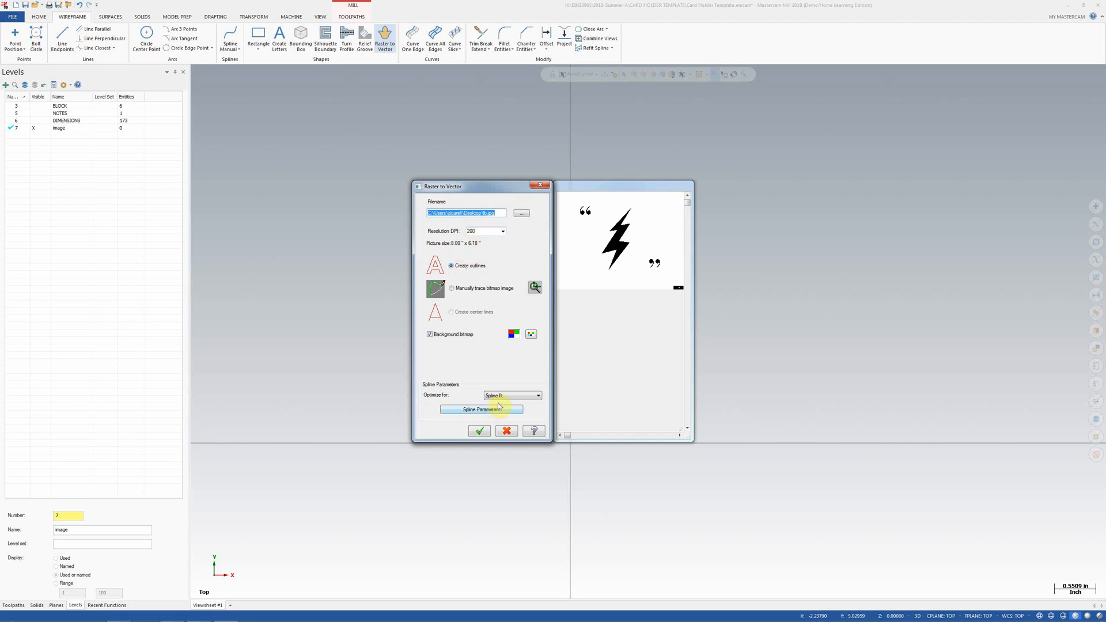
left_click(538, 396)
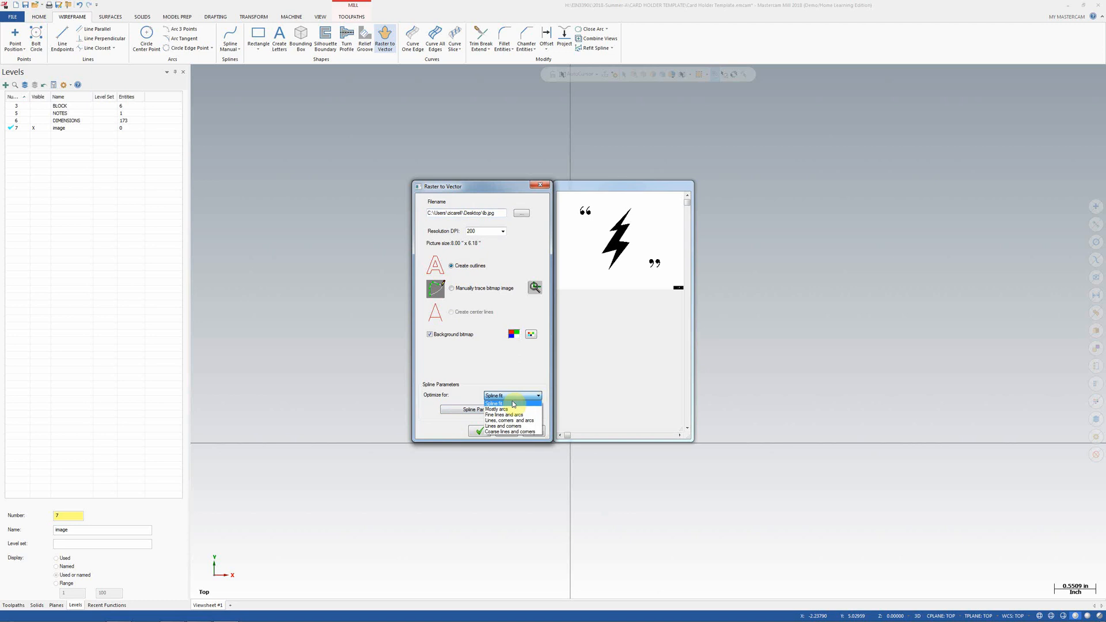
left_click(511, 403)
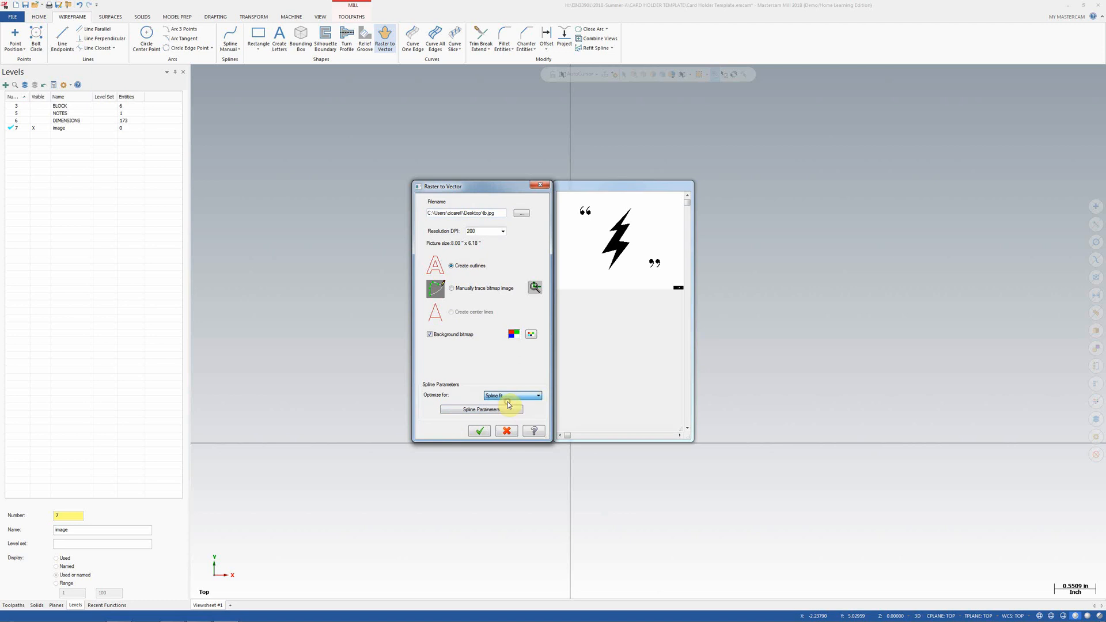
left_click(477, 432)
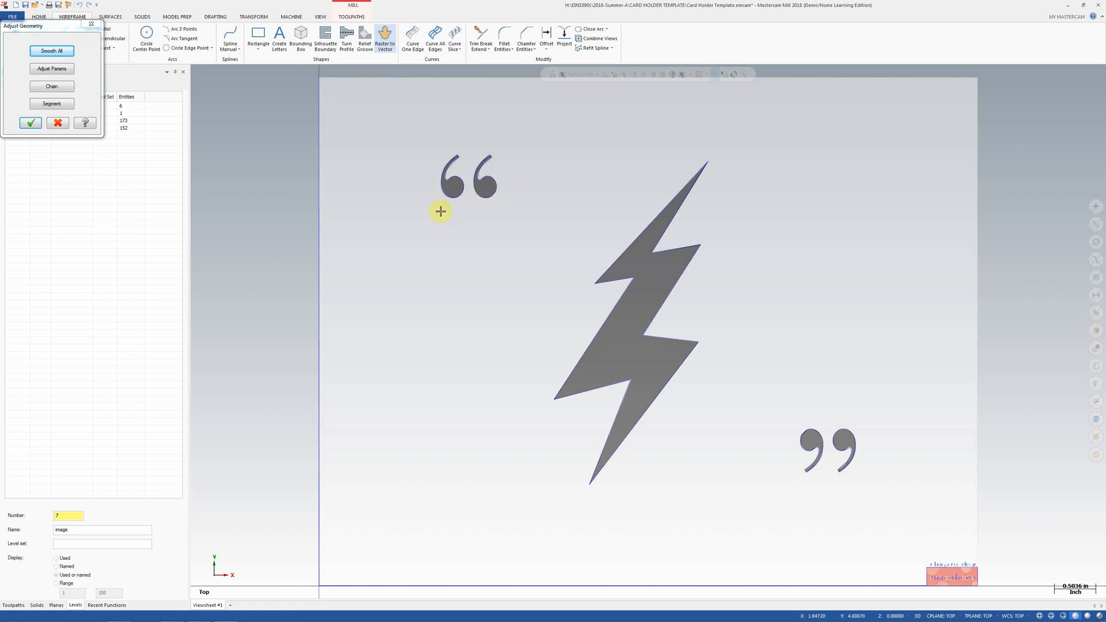
- Set the wireframe color to red and discard the blue traced outlines
right_click(273, 229)
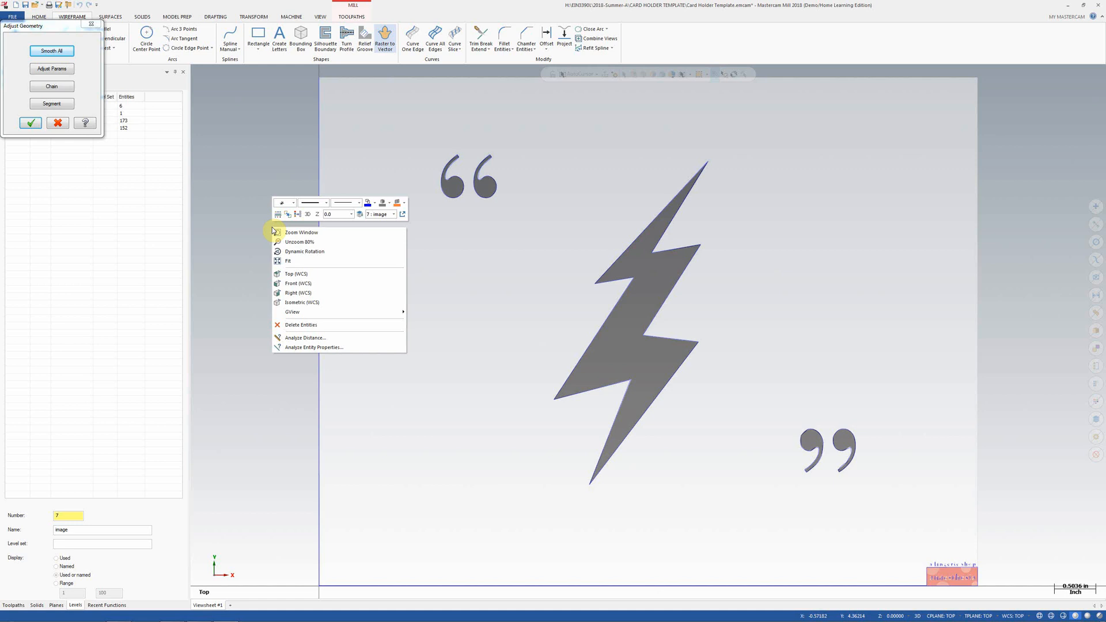
left_click(377, 203)
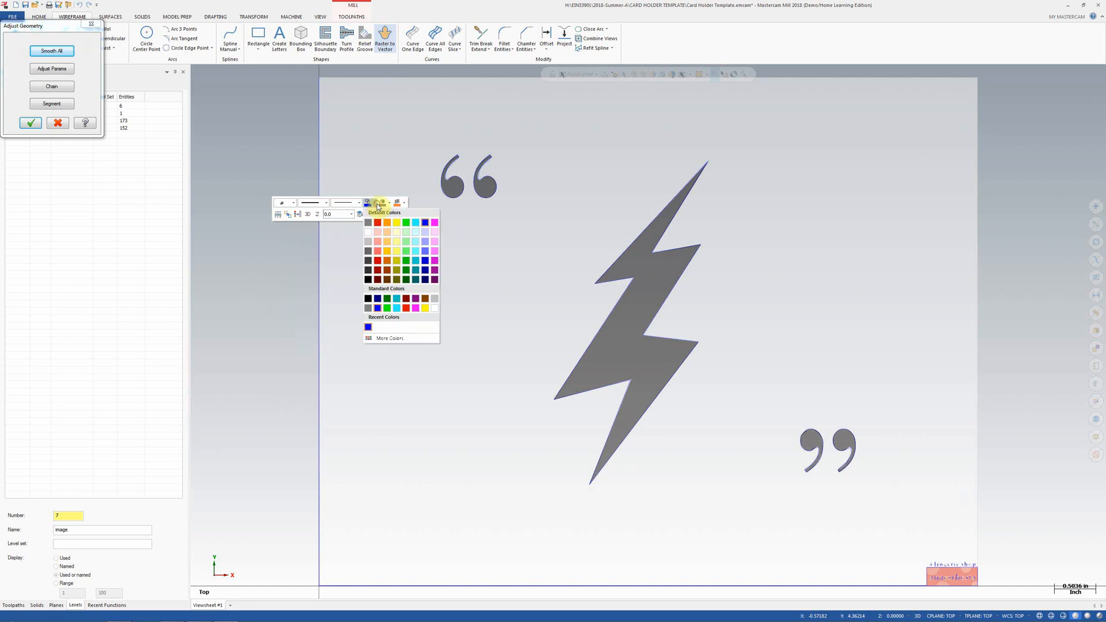
left_click(376, 222)
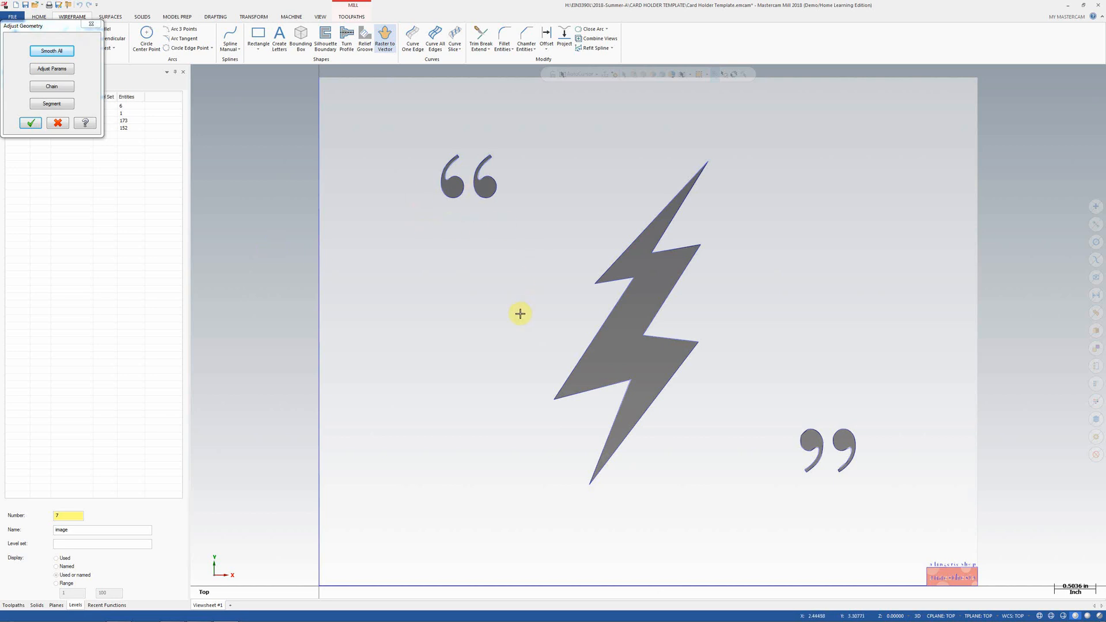
left_click(60, 124)
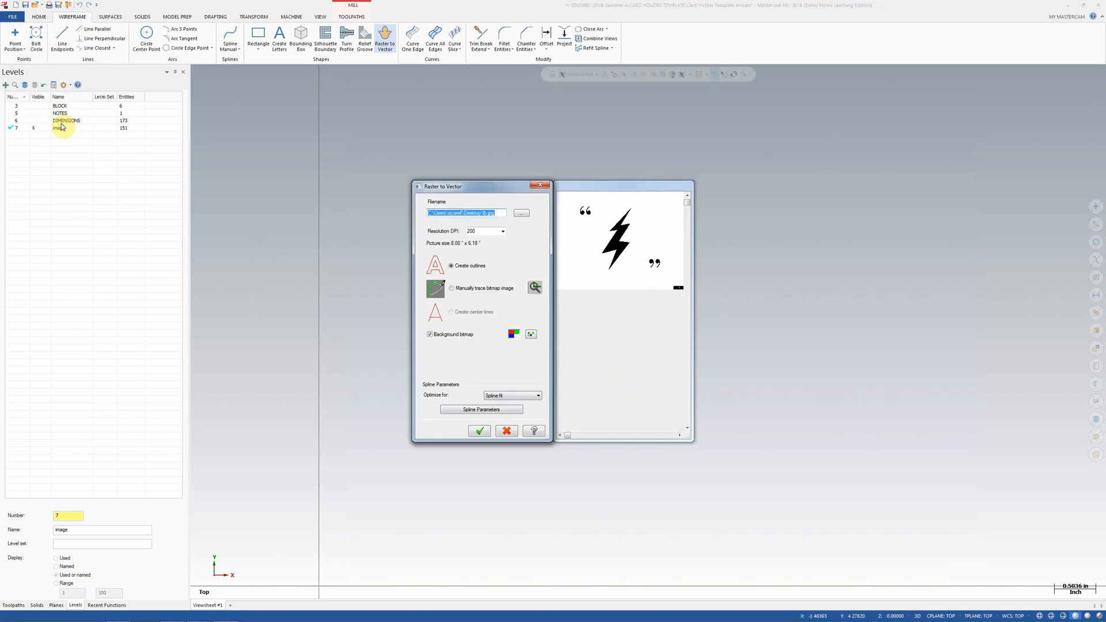
- Create the image outlines again in red, accept the geometry and exit Raster to Vector
left_click(481, 432)
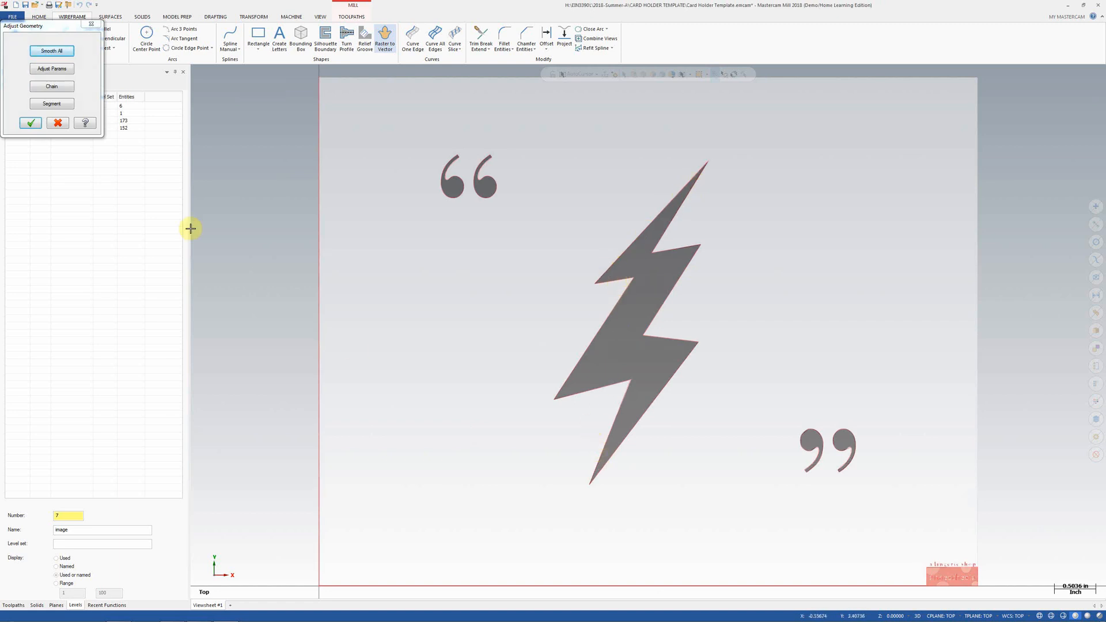
left_click(32, 123)
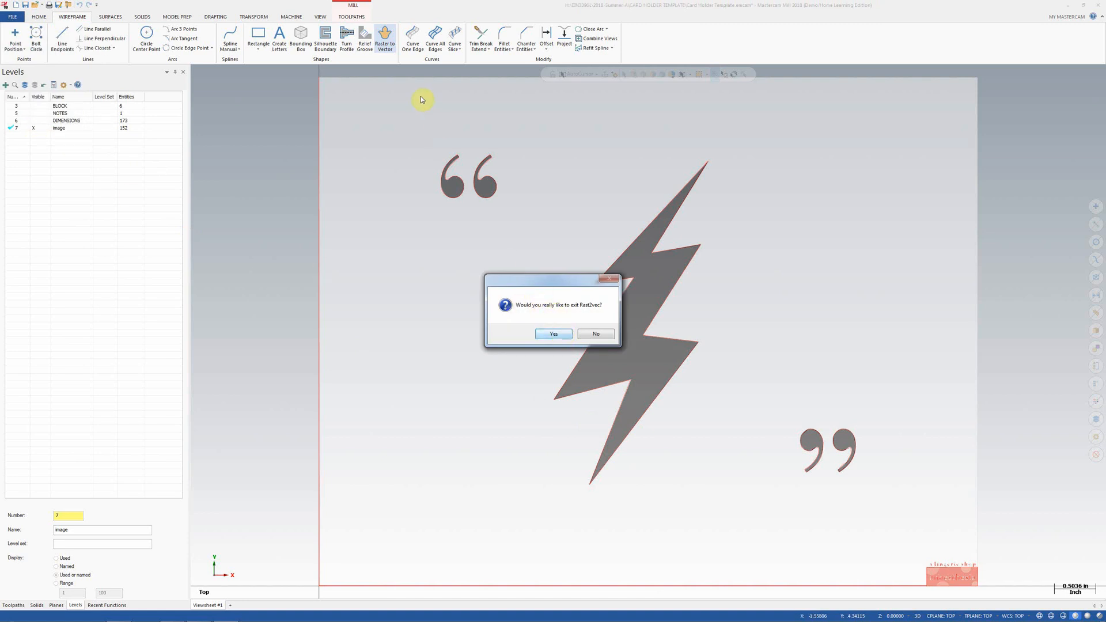
left_click(547, 333)
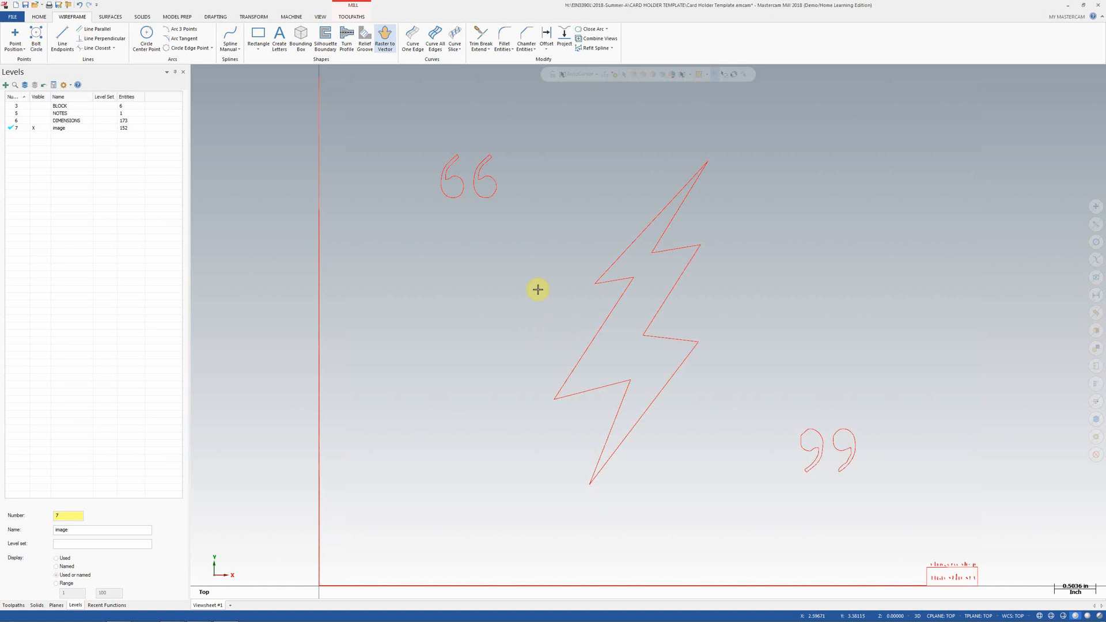
- Delete the traced border lines, both pairs of quotation marks and the small boxed text, leaving the lightning bolt
scroll(552, 303, "down", 1)
scroll(553, 303, "down", 2)
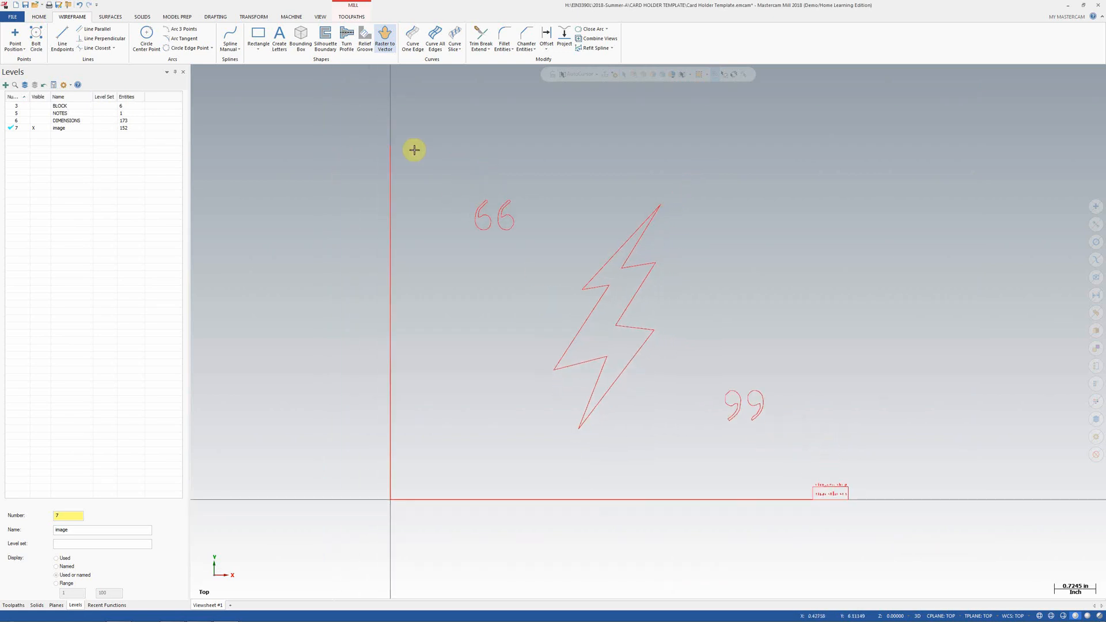
left_click(392, 200)
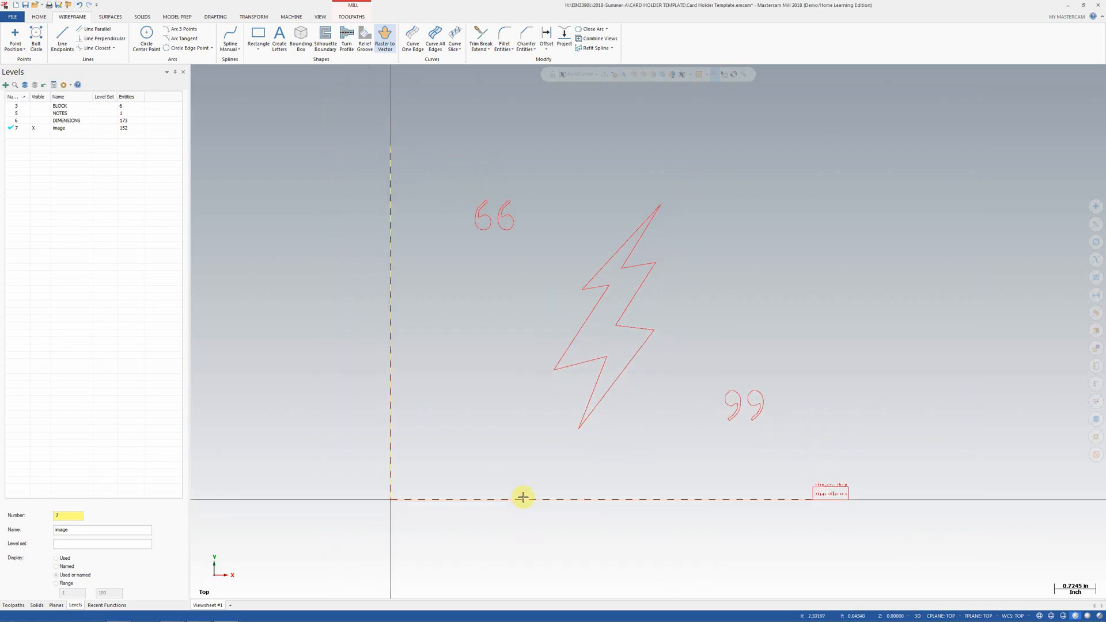
left_click(748, 504)
left_click_drag(798, 450, 883, 521)
left_click_drag(705, 372, 809, 451)
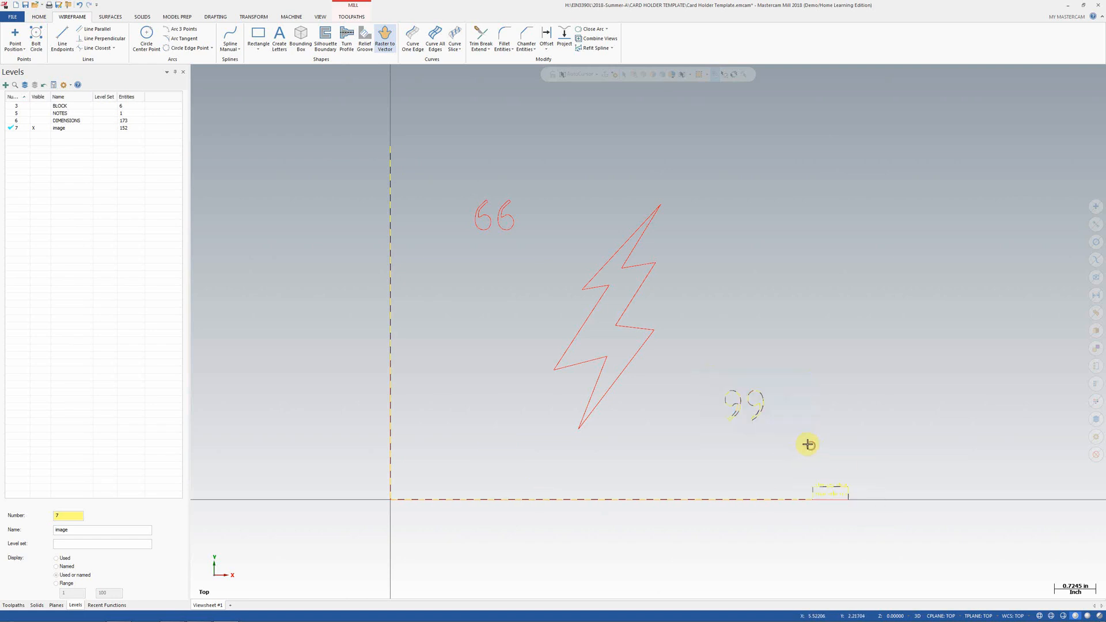
left_click_drag(459, 185, 521, 242)
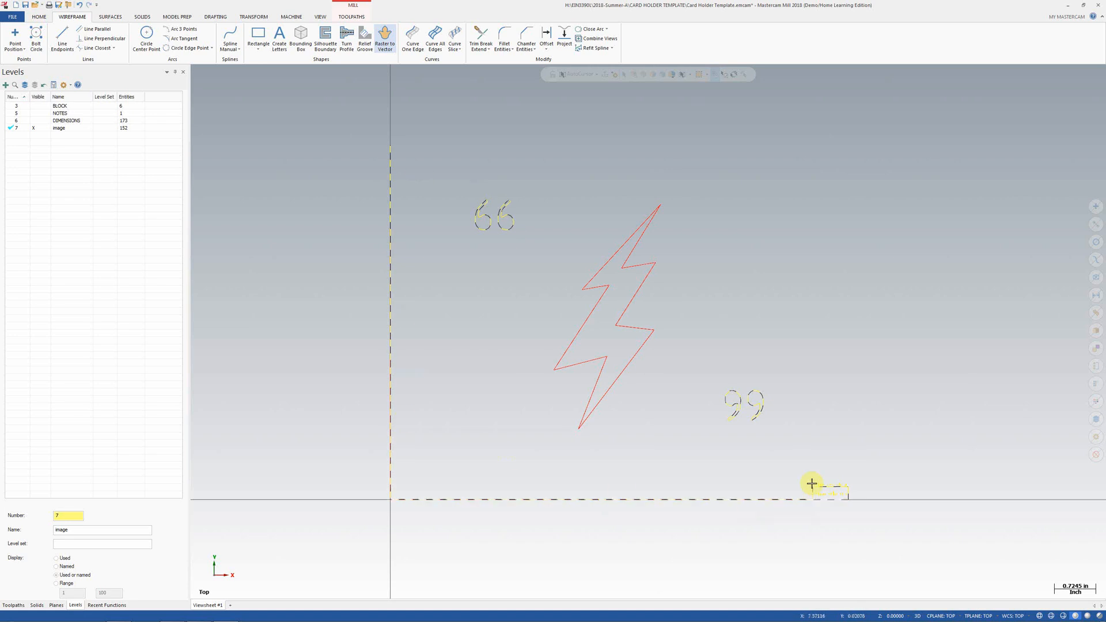
key("Delete")
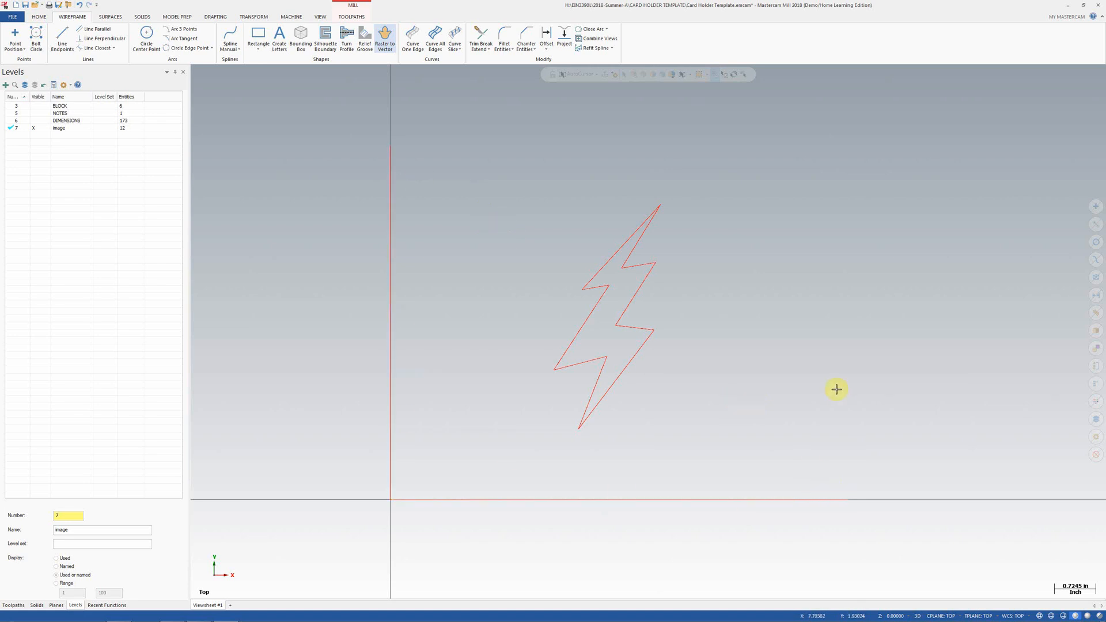
- Delete the remaining horizontal and vertical border lines that run along the origin axes
left_click(610, 503)
key("Delete")
left_click(392, 423)
key("Delete")
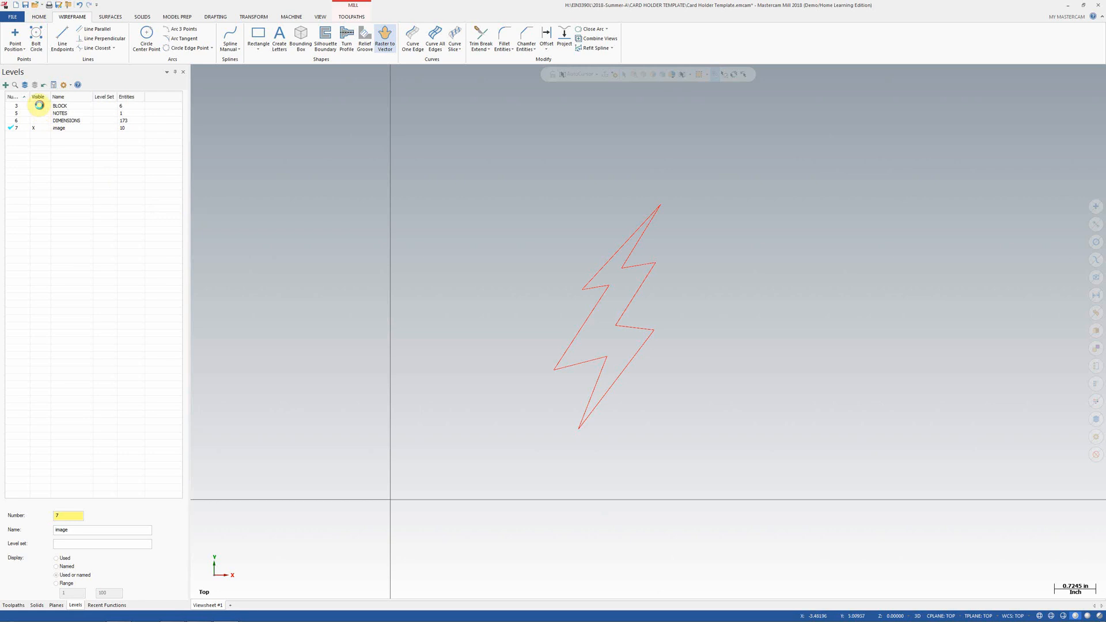
- Show the BLOCK, NOTES and DIMENSIONS levels to compare the bolt's size with the card holder, and hide them again
left_click(40, 107)
left_click(38, 114)
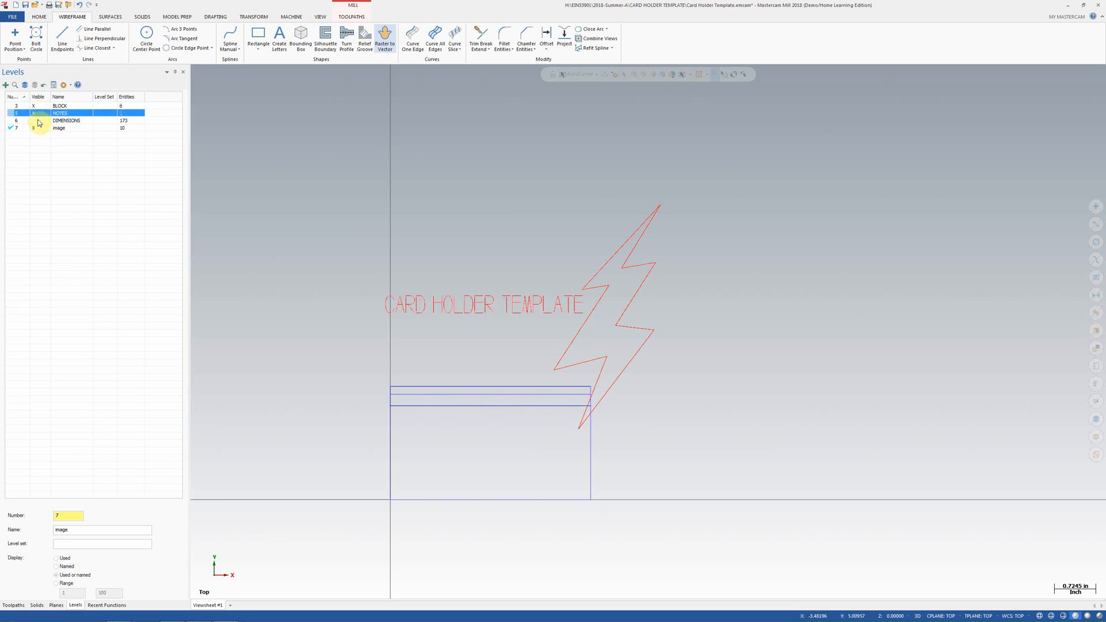
left_click(38, 120)
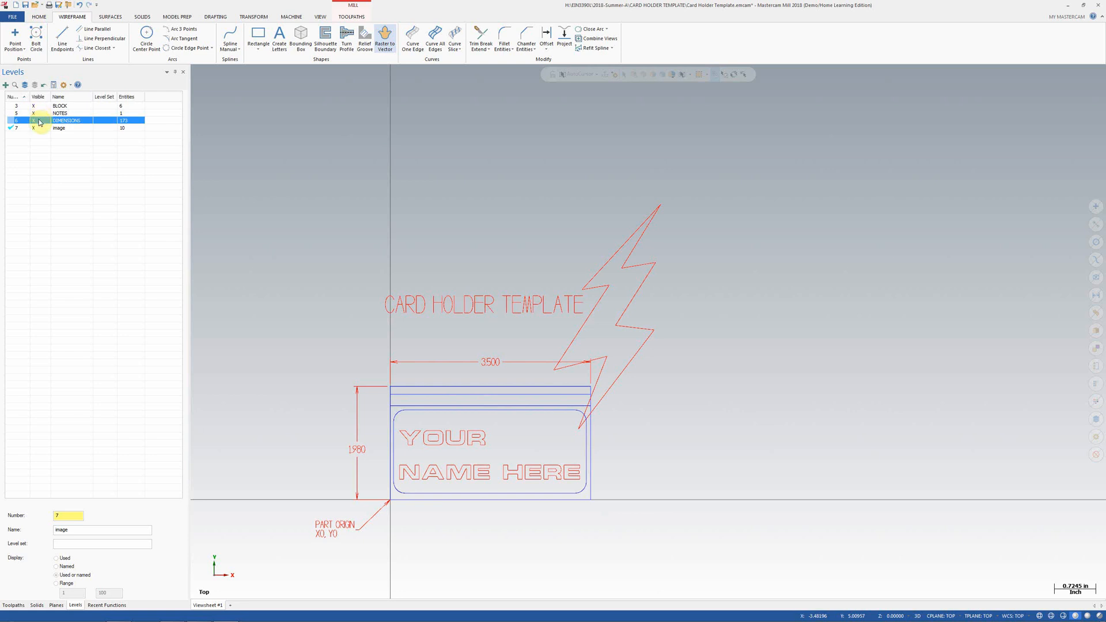
left_click(38, 120)
left_click(39, 114)
left_click(34, 106)
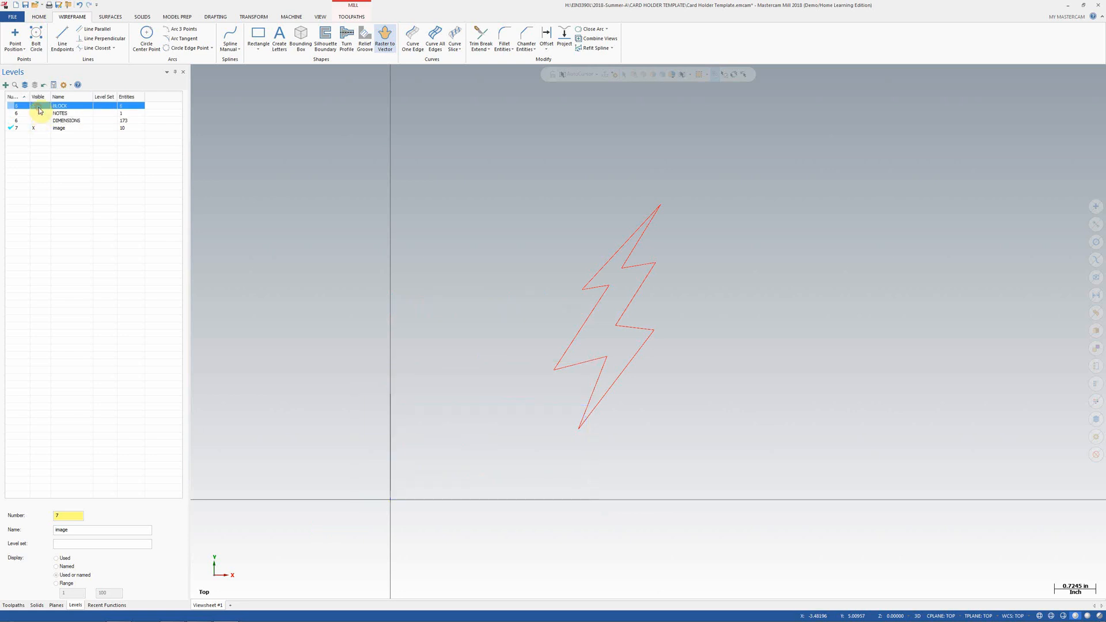
- Start the Scale command on the whole lightning bolt and set its method to Move
scroll(306, 87, "up", 1)
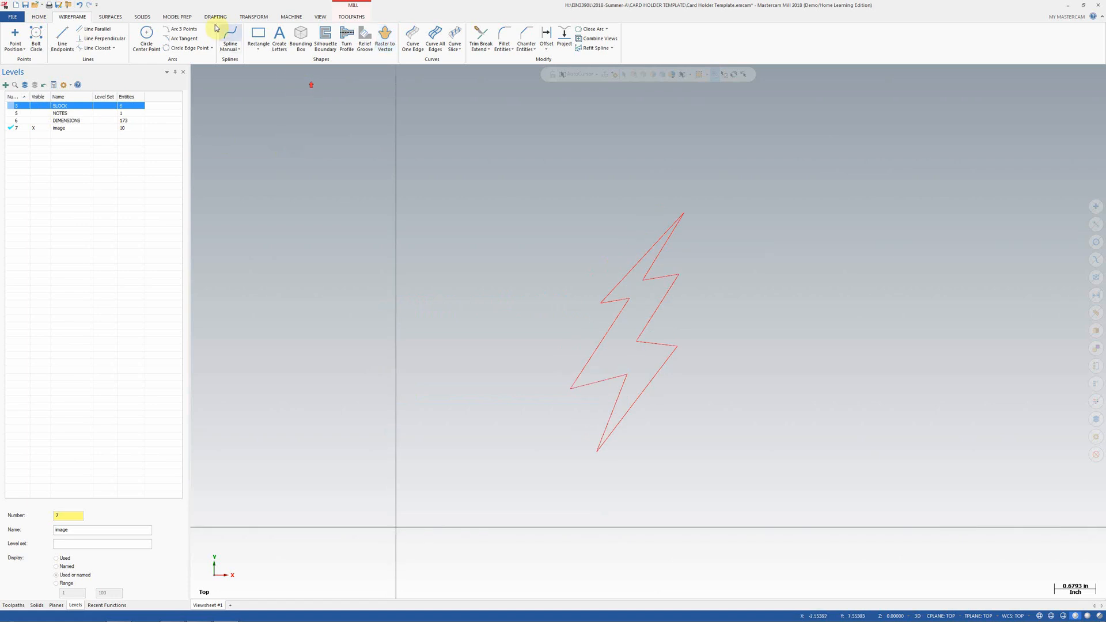
left_click(251, 16)
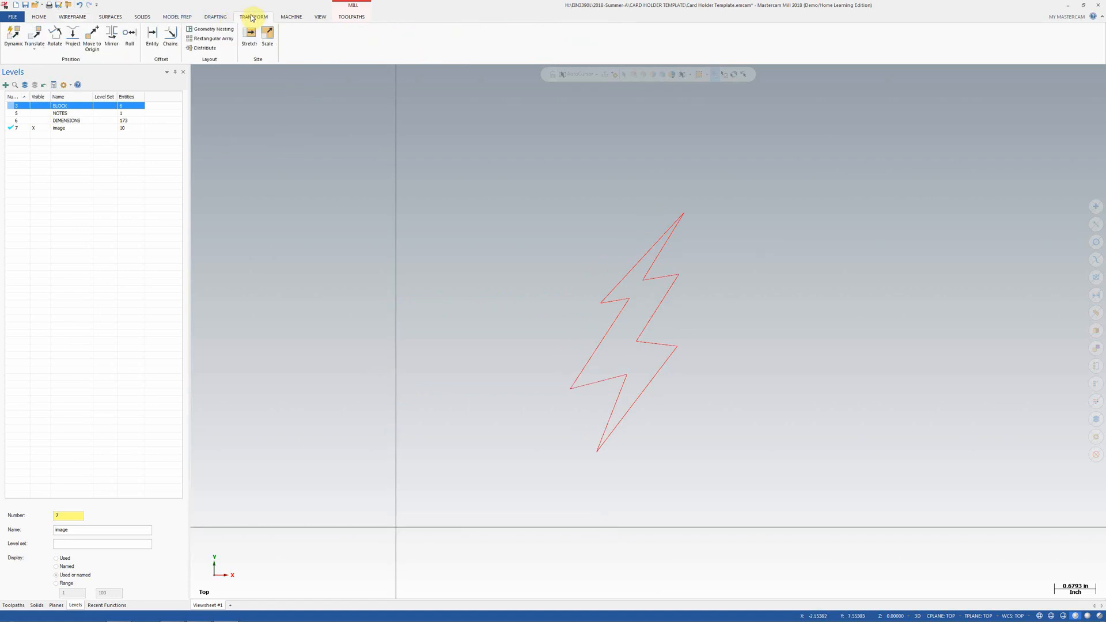
left_click(267, 36)
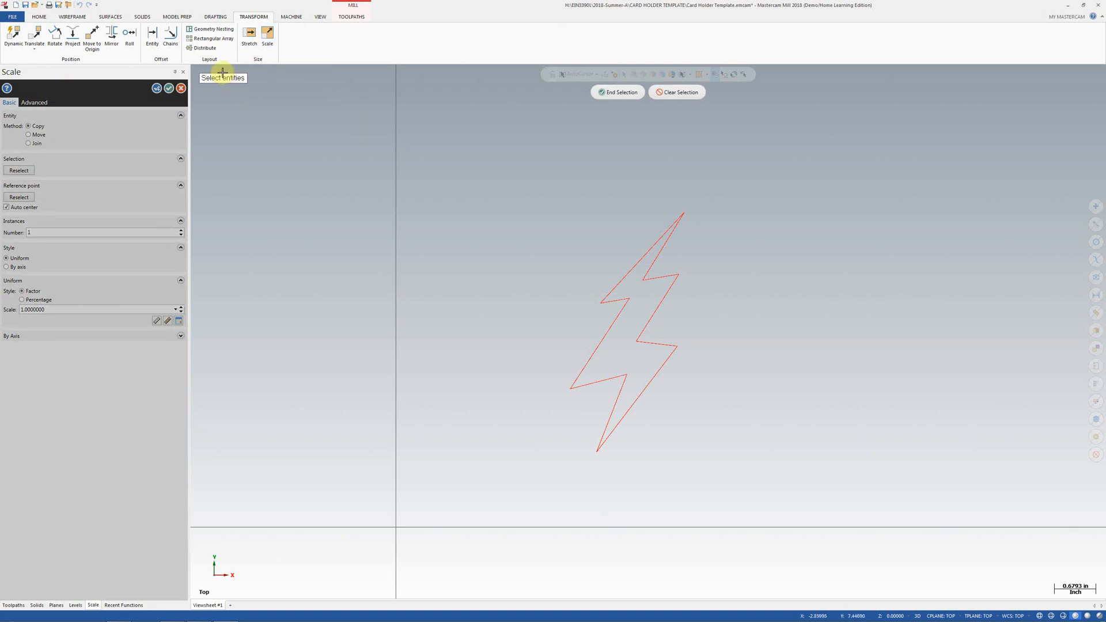
left_click_drag(487, 175, 768, 492)
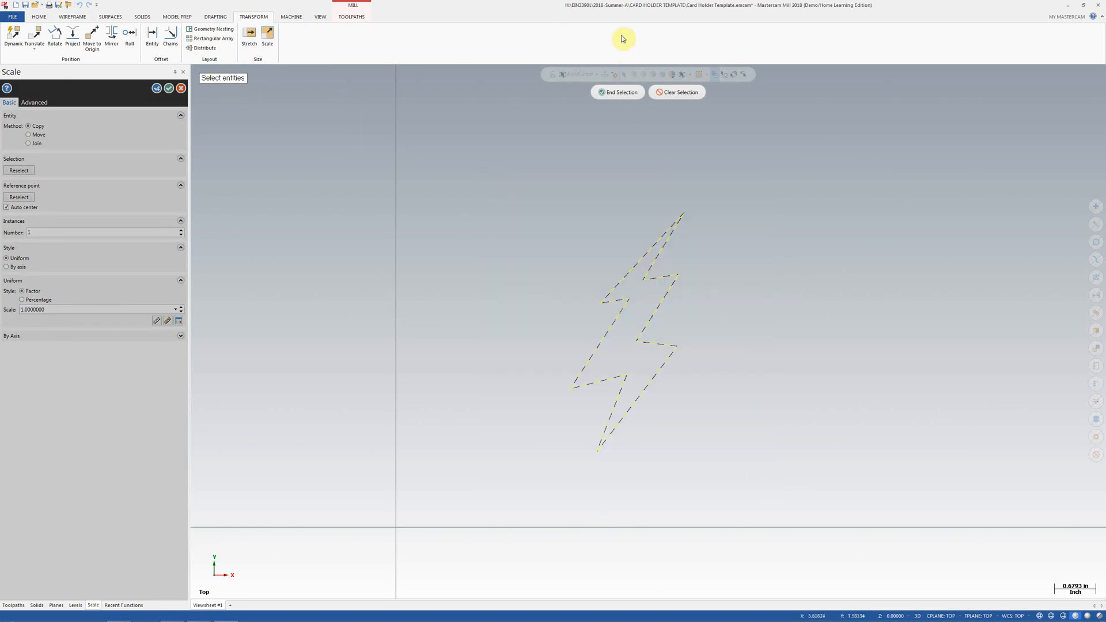
left_click(618, 93)
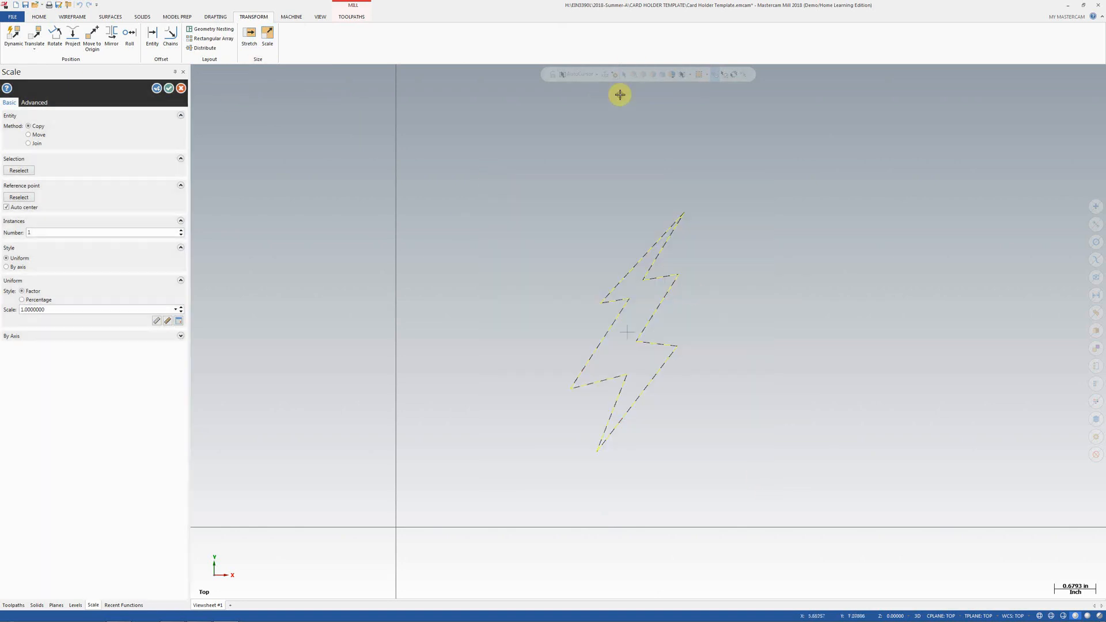
left_click(29, 135)
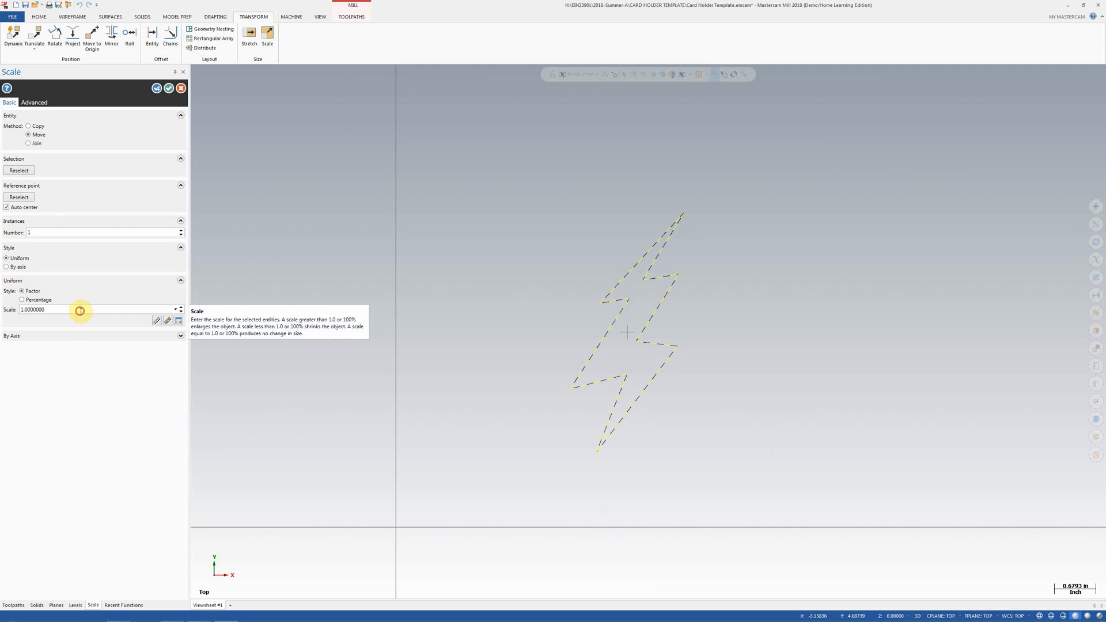
- Try a uniform scale factor of 5 and correct it to 0.5 for the lightning bolt
double_click(45, 314)
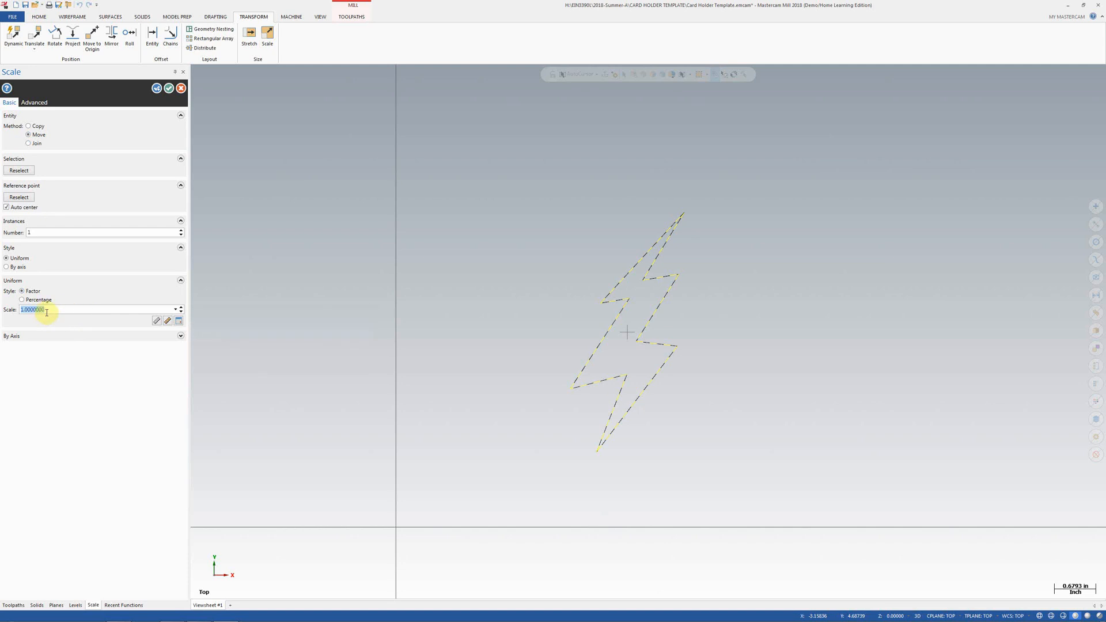
type("5")
key("Return")
left_click_drag(60, 311, 19, 316)
type("0.5")
key("Return")
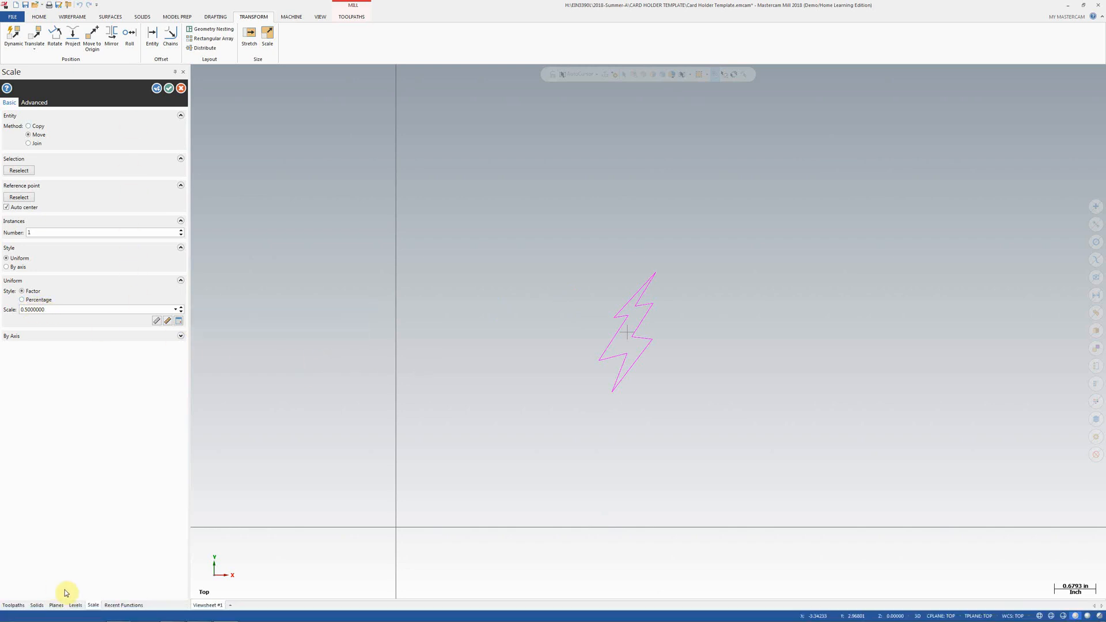
- Show all levels to compare the scaled bolt with the card holder, and leave only the image level visible
left_click(75, 605)
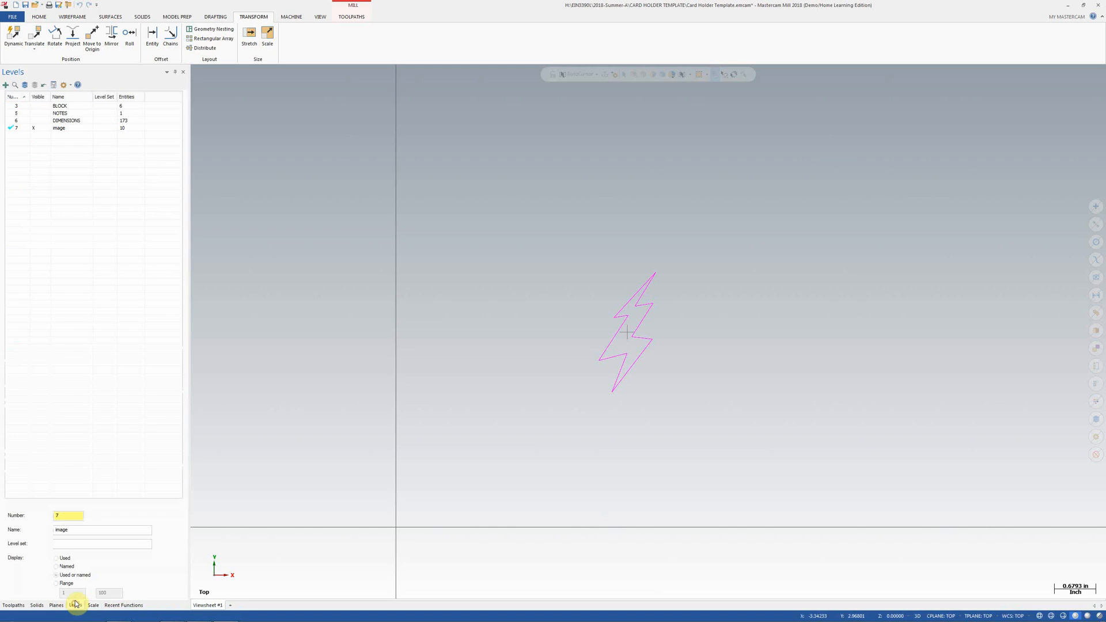
left_click(25, 84)
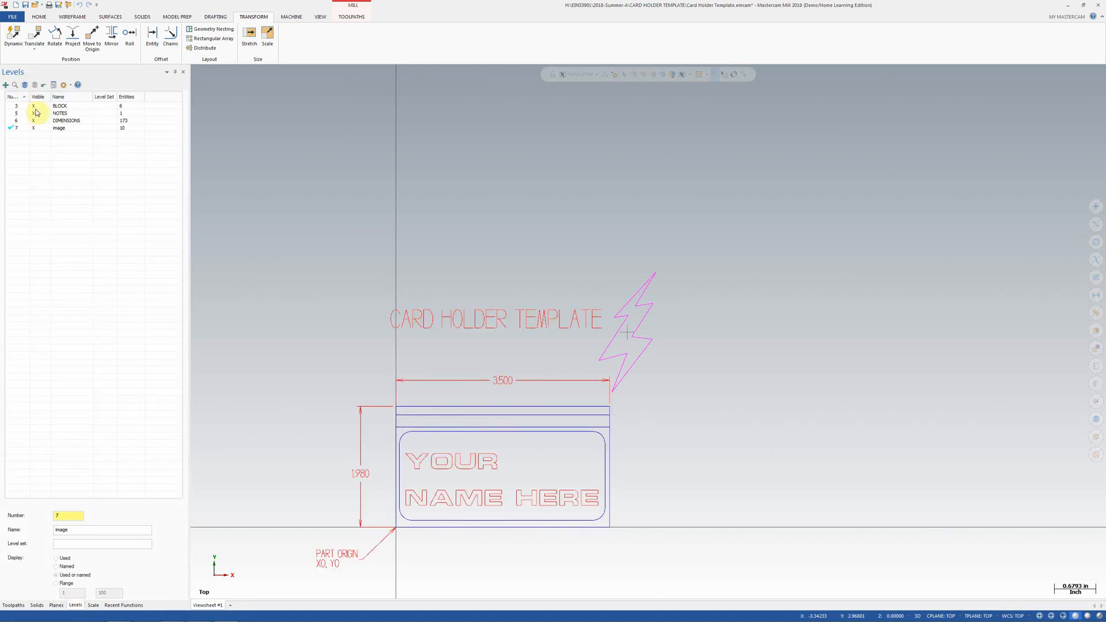
left_click(35, 84)
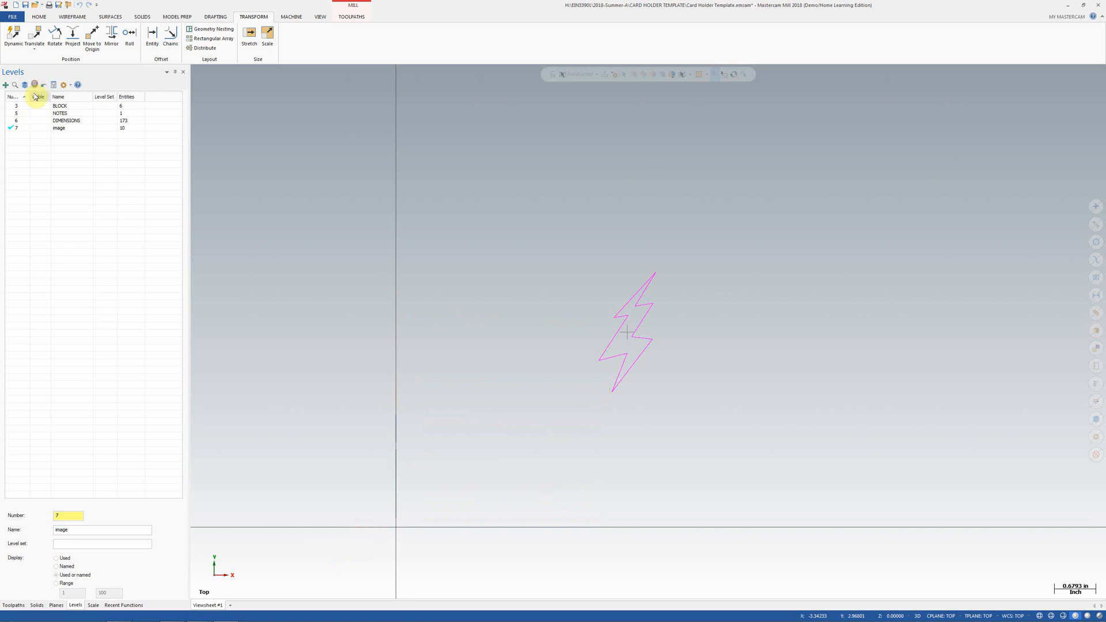
left_click(36, 127)
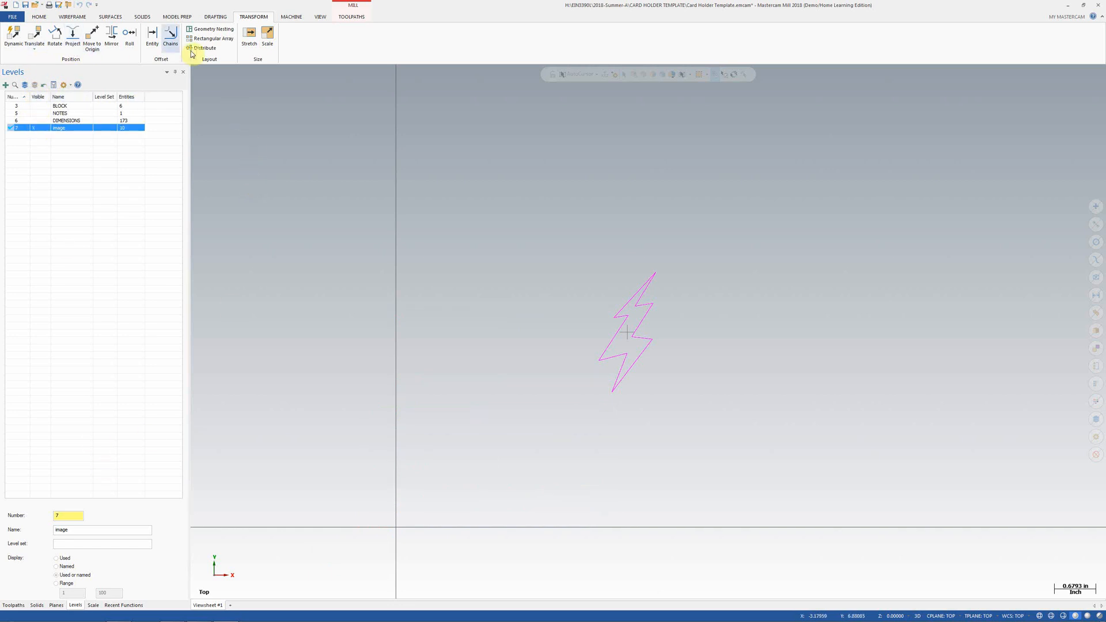
- Cancel the pending scaling of the lightning bolt
left_click(266, 38)
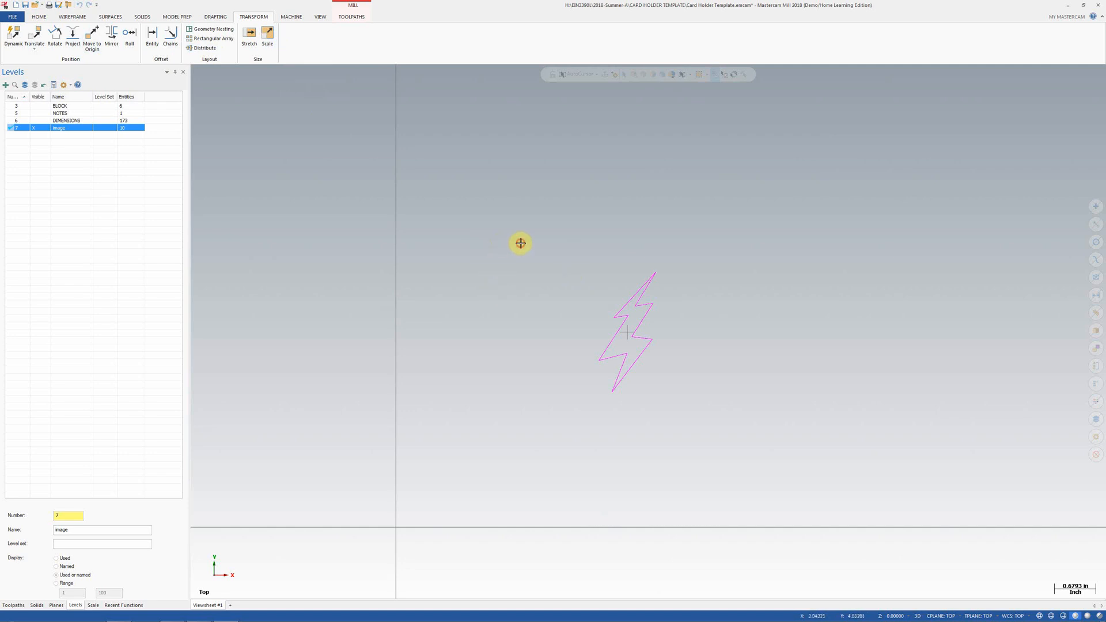
left_click_drag(521, 243, 636, 351)
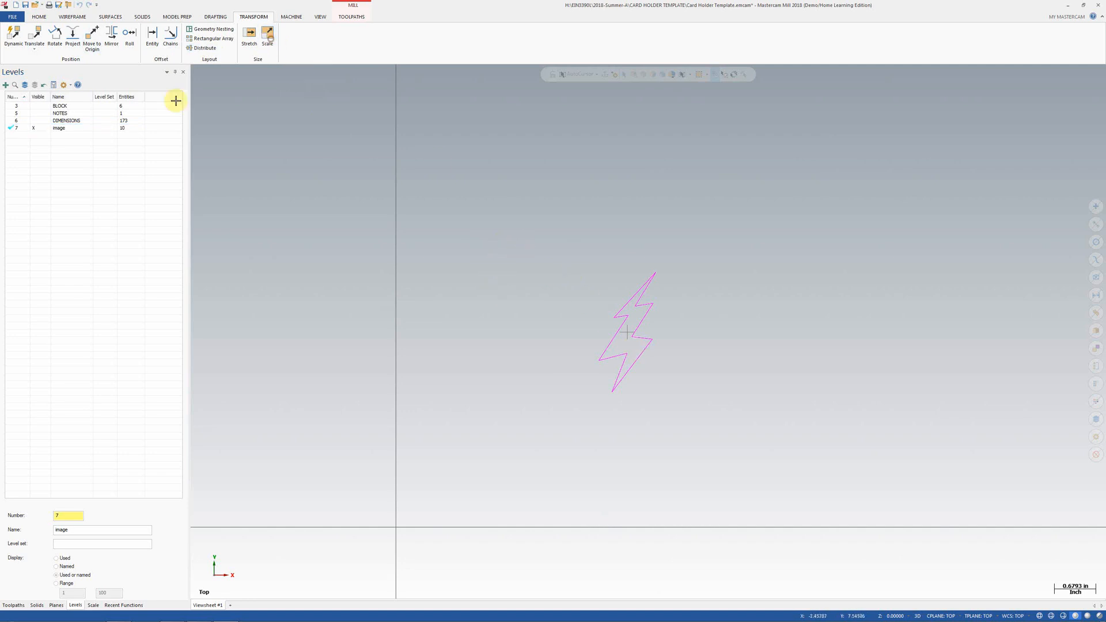
left_click(19, 605)
left_click(120, 606)
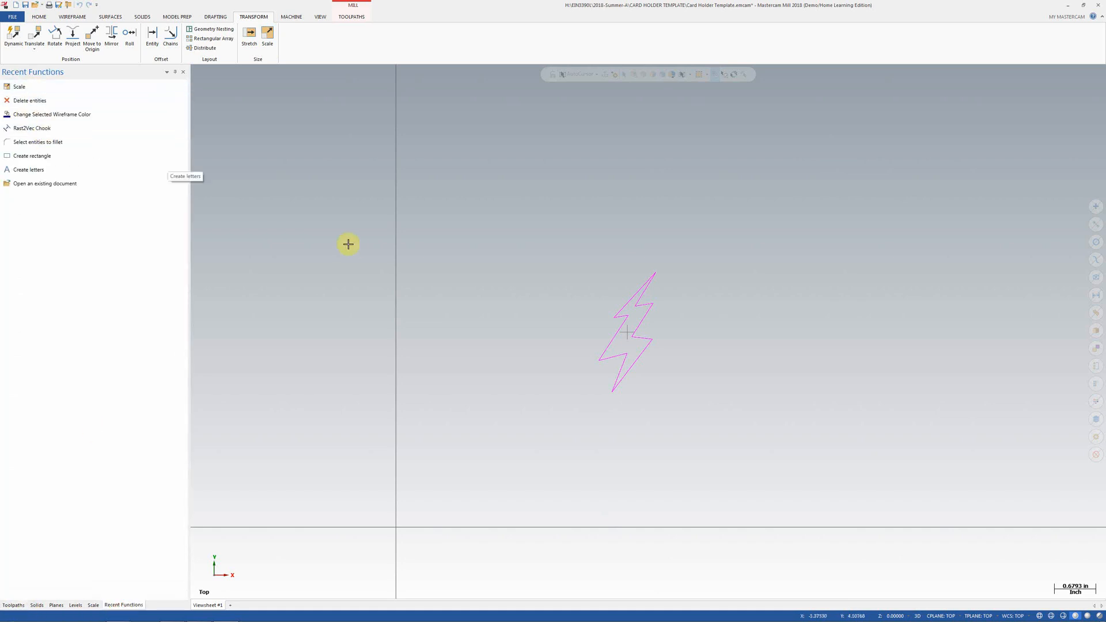
key("Escape")
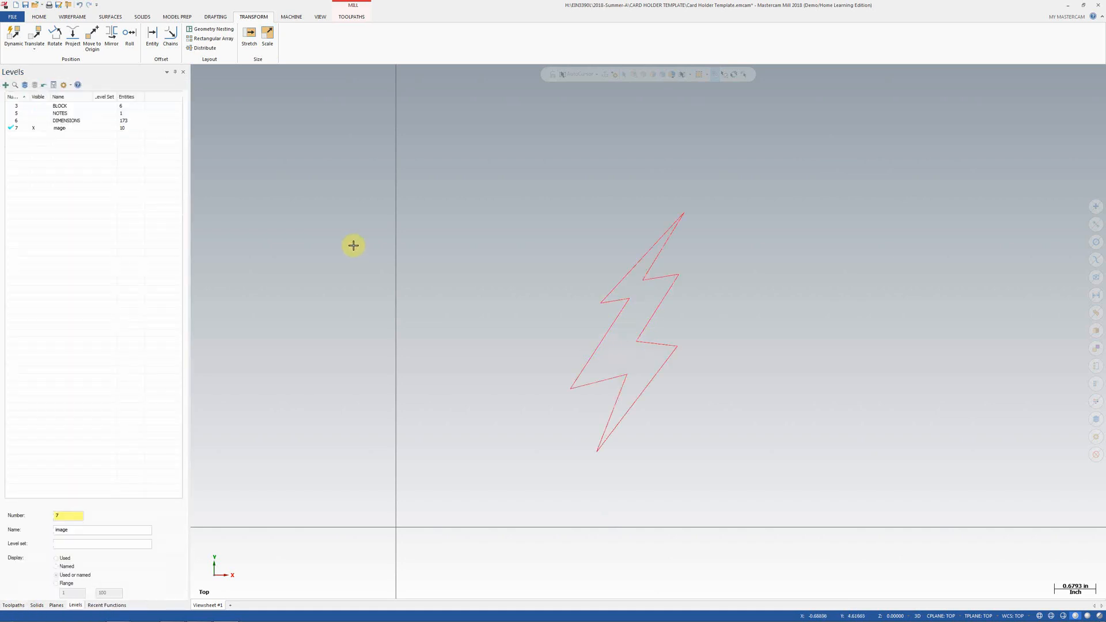
- Try scaling the whole lightning bolt uniformly to half its size with the Move method
left_click(274, 40)
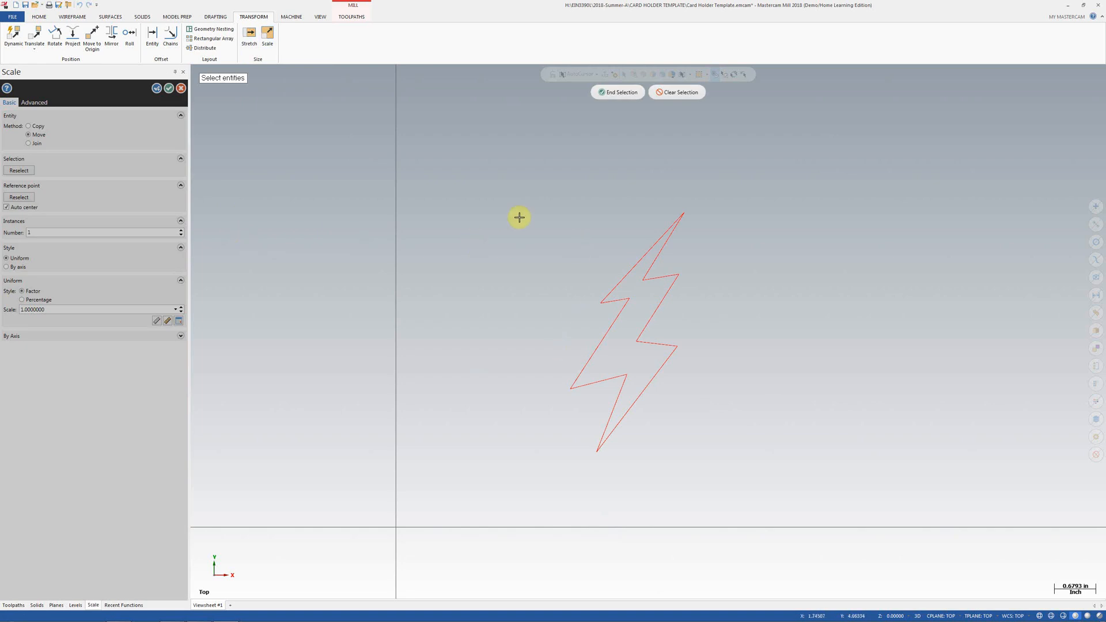
left_click_drag(496, 175, 736, 488)
left_click(601, 93)
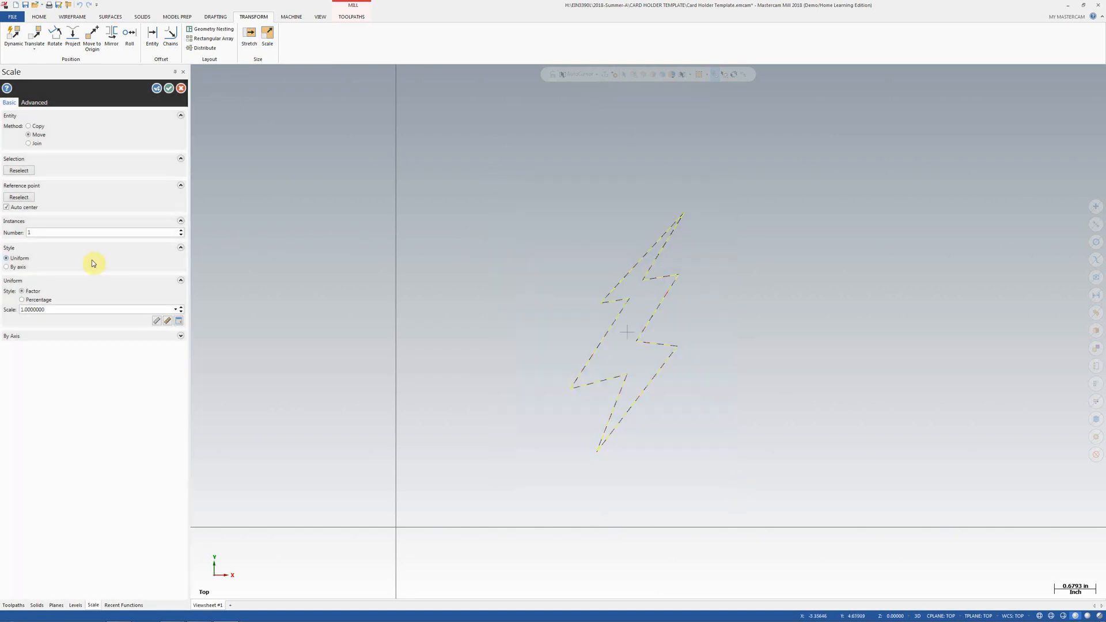
double_click(70, 311)
key("Return")
- Check the half-size bolt against all levels, show only the image level again and cancel the scaling
left_click(73, 605)
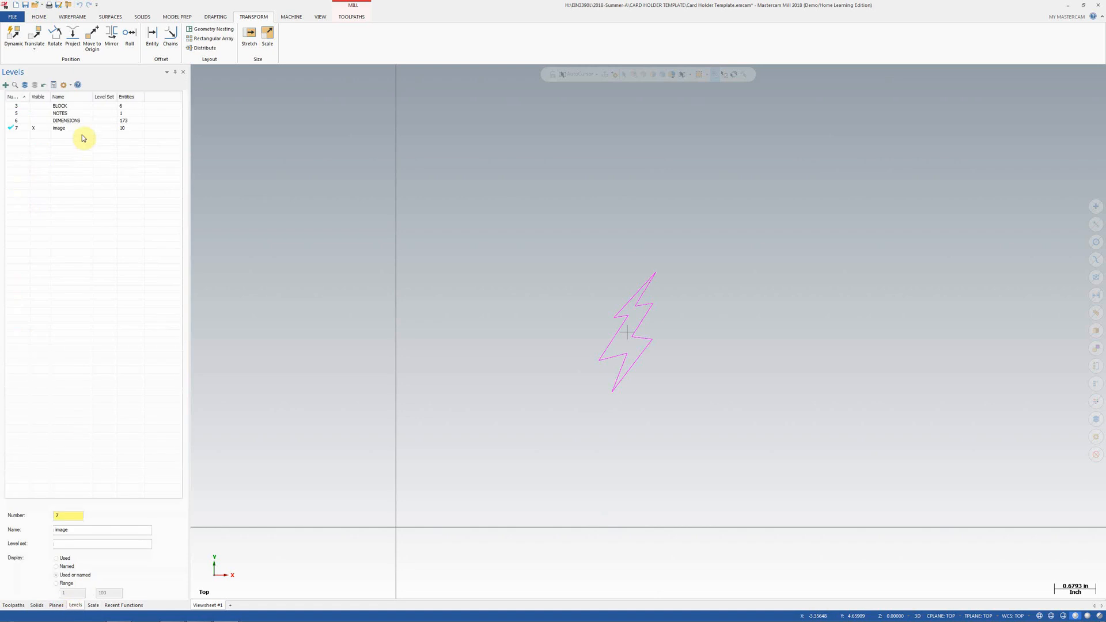
left_click(24, 86)
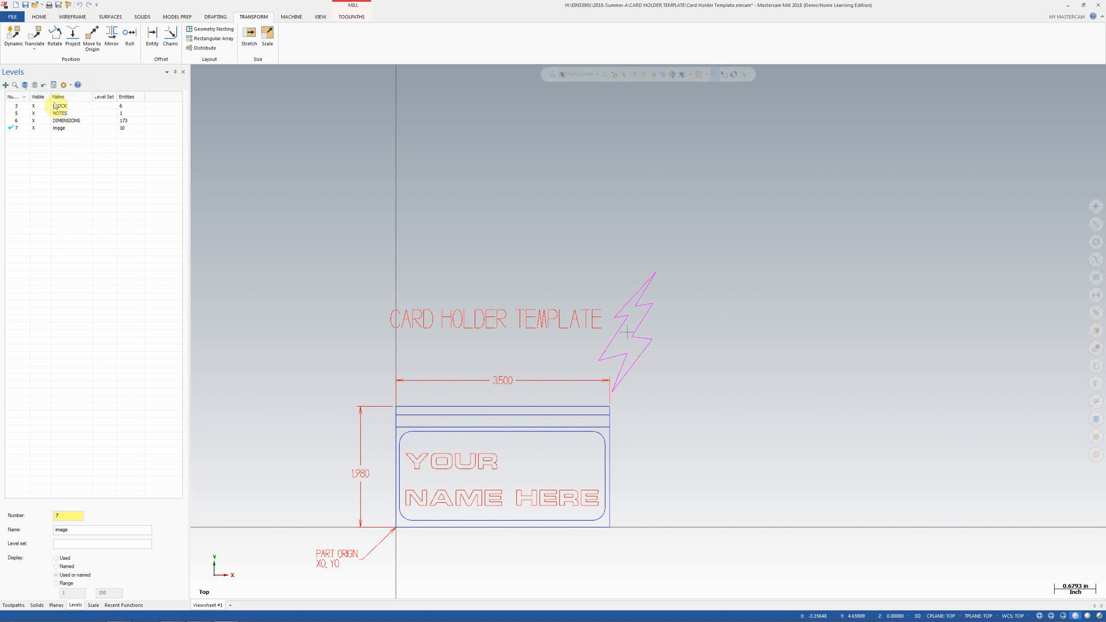
left_click(36, 85)
left_click(35, 127)
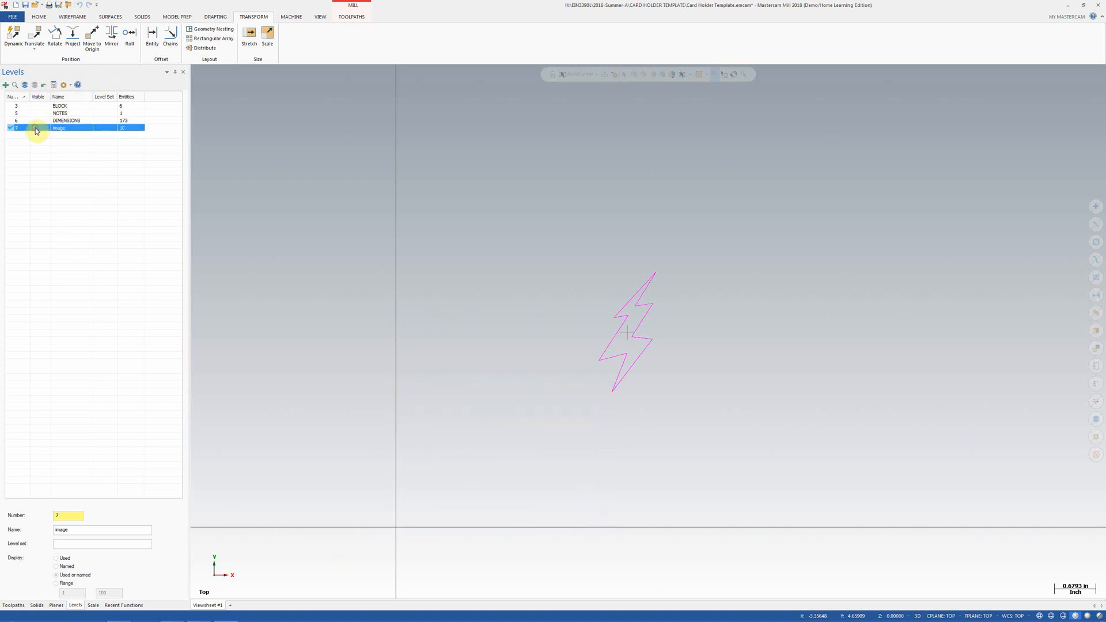
key("Escape")
- Scale the whole lightning bolt uniformly by a factor of 0.3 as a Move, and make all levels visible
left_click(270, 38)
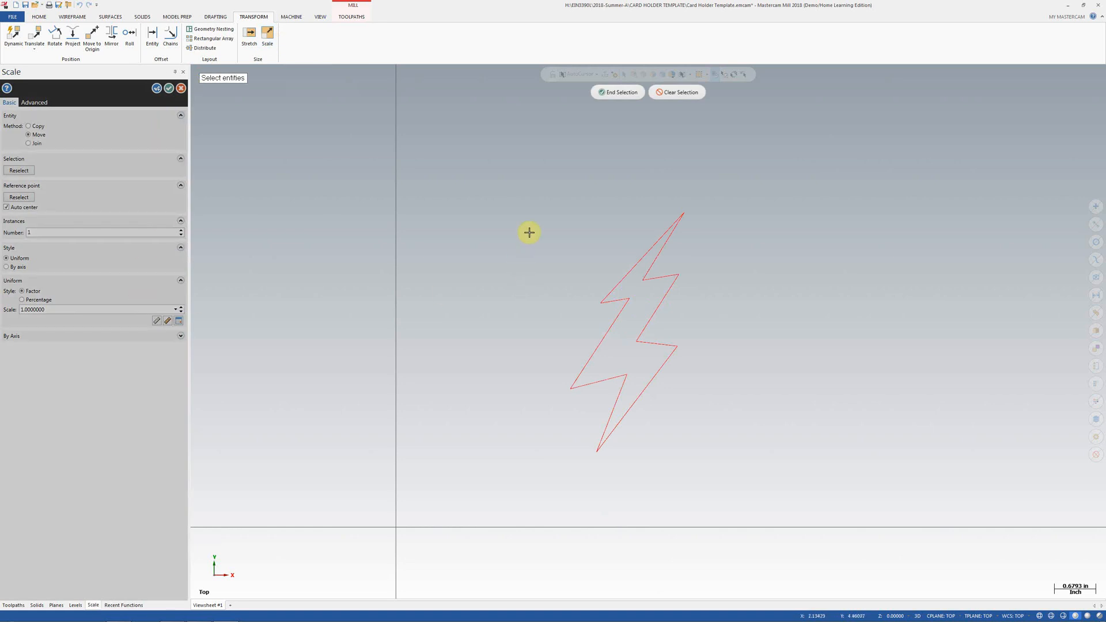
left_click_drag(522, 199, 734, 484)
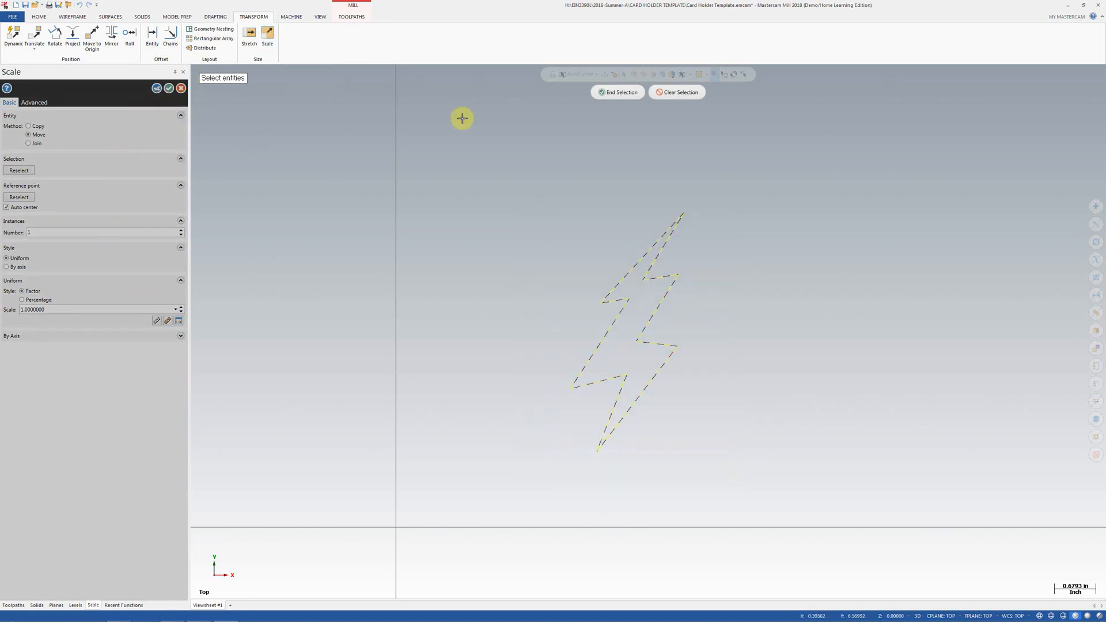
left_click(613, 92)
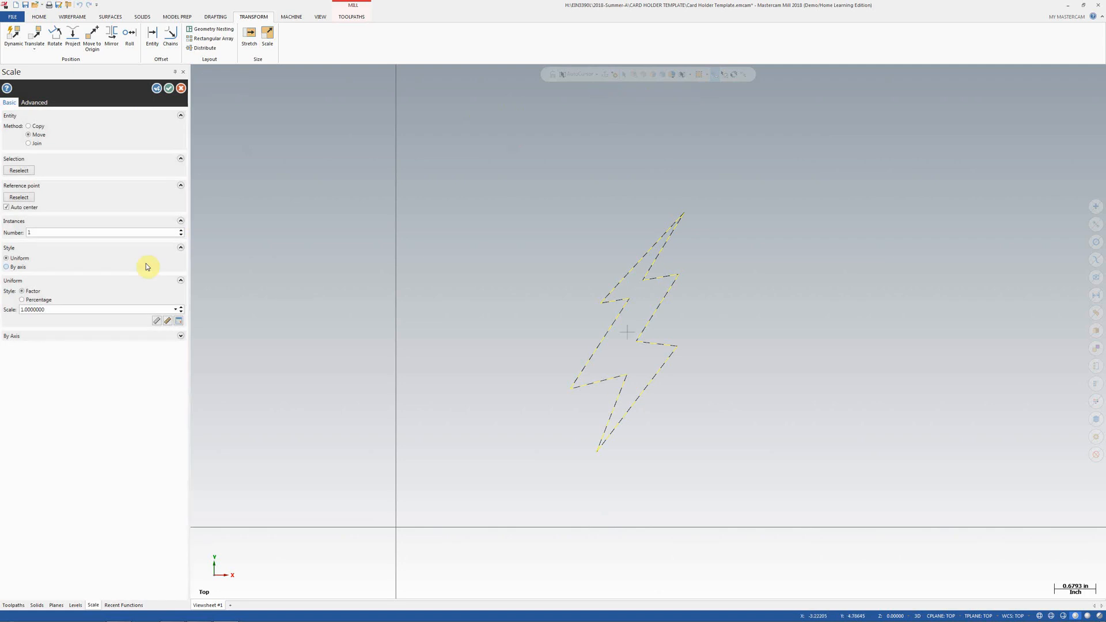
double_click(91, 309)
type(".3")
key("Return")
left_click(169, 87)
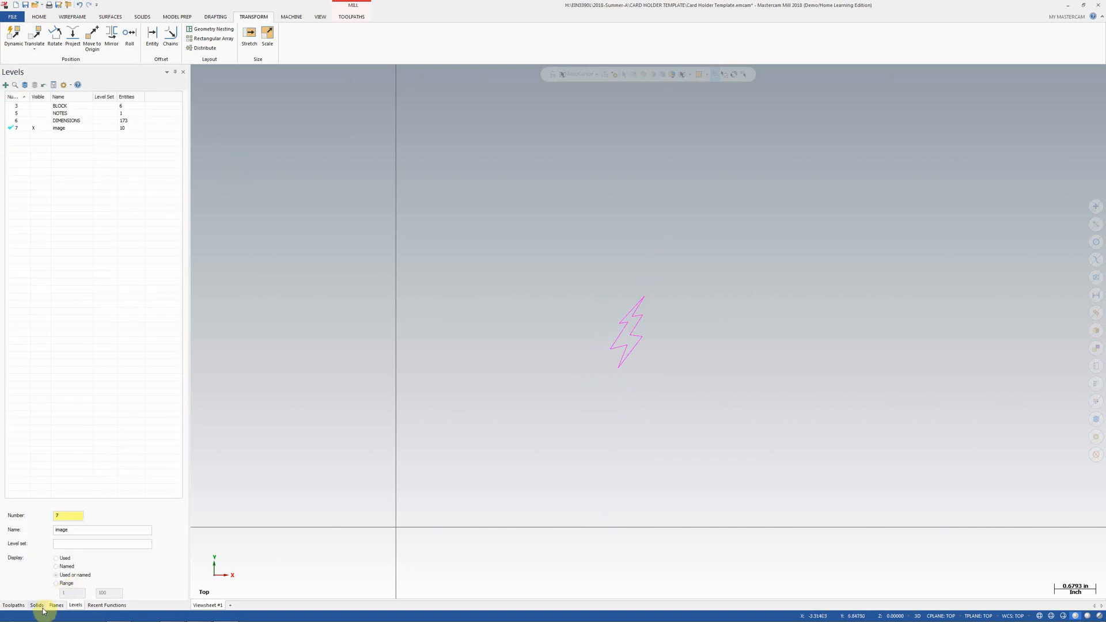
left_click(23, 86)
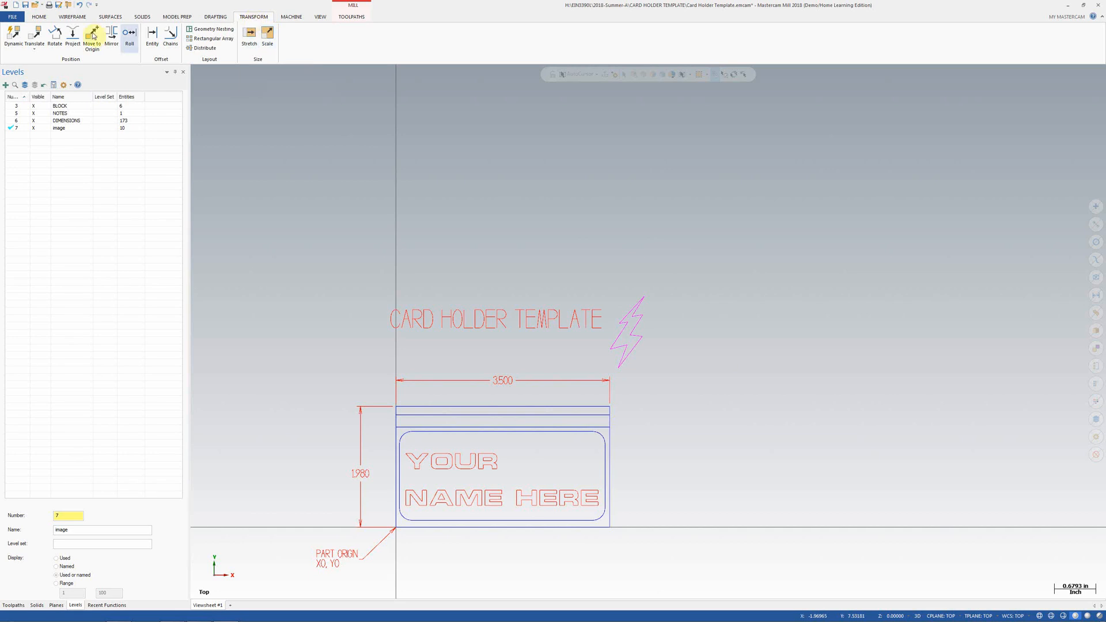
- Dynamically move the lightning bolt by a gnomon origin at its centre into the card's rounded frame, beside the word YOUR
left_click(14, 37)
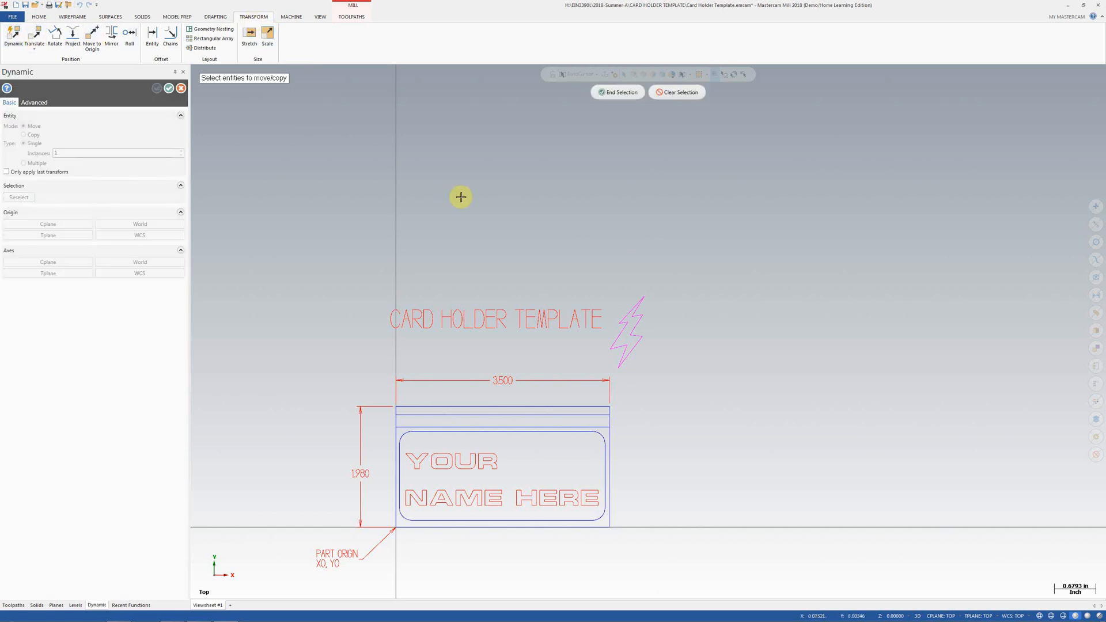
left_click_drag(606, 274, 666, 373)
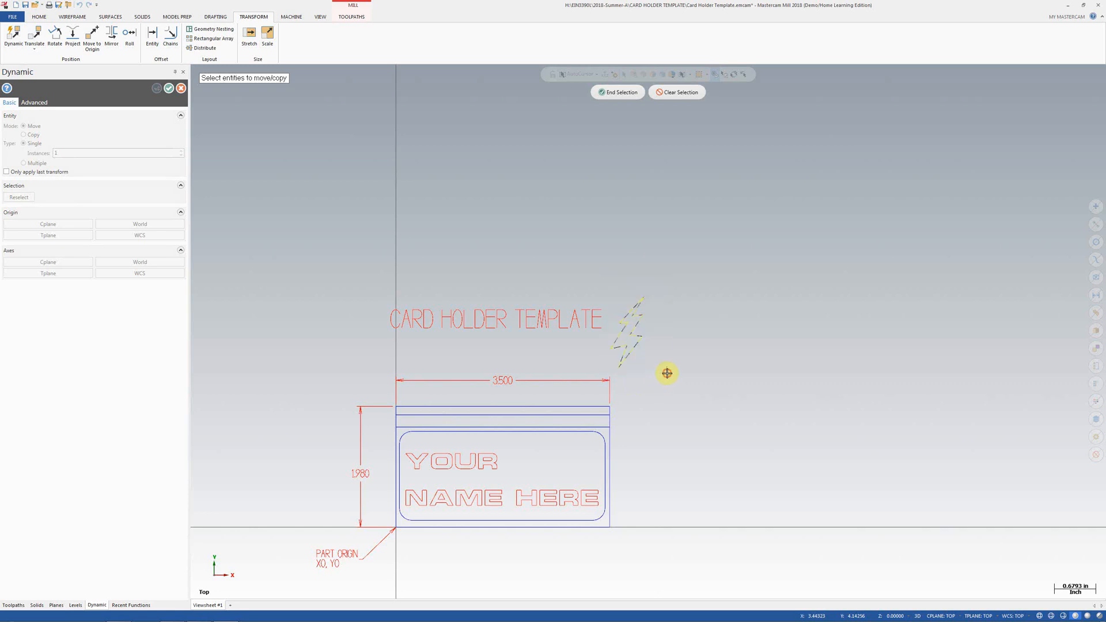
left_click(615, 93)
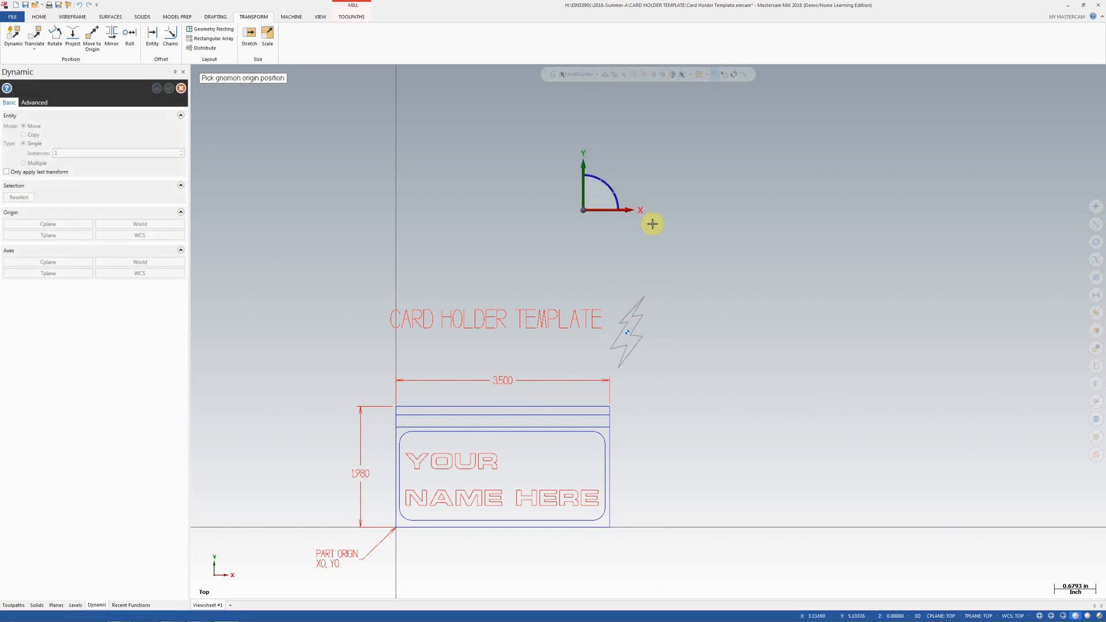
left_click(633, 337)
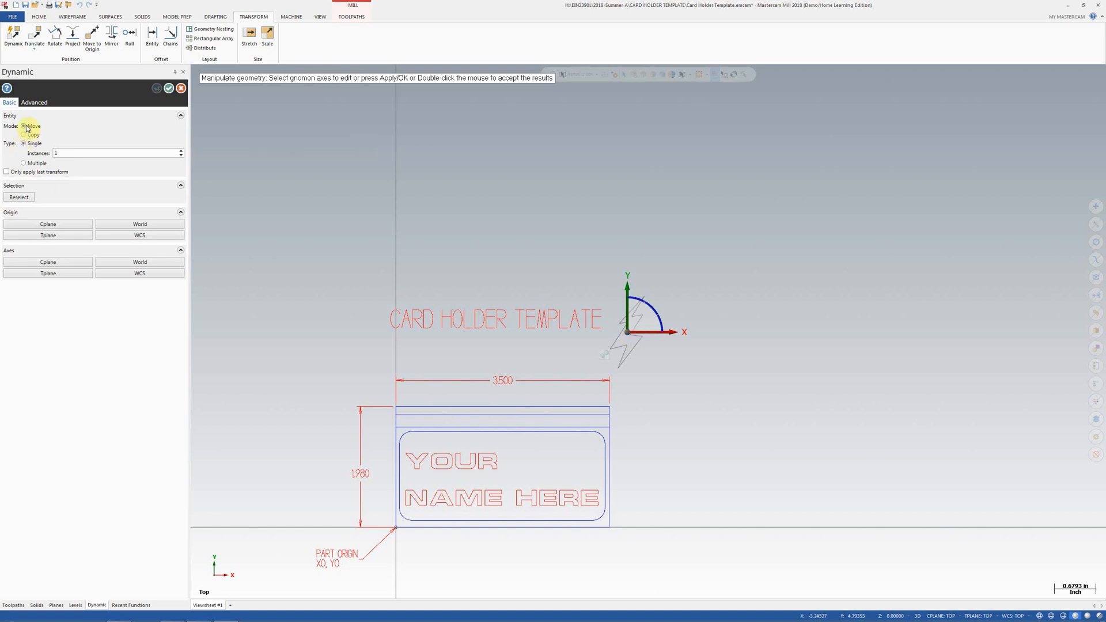
left_click(627, 332)
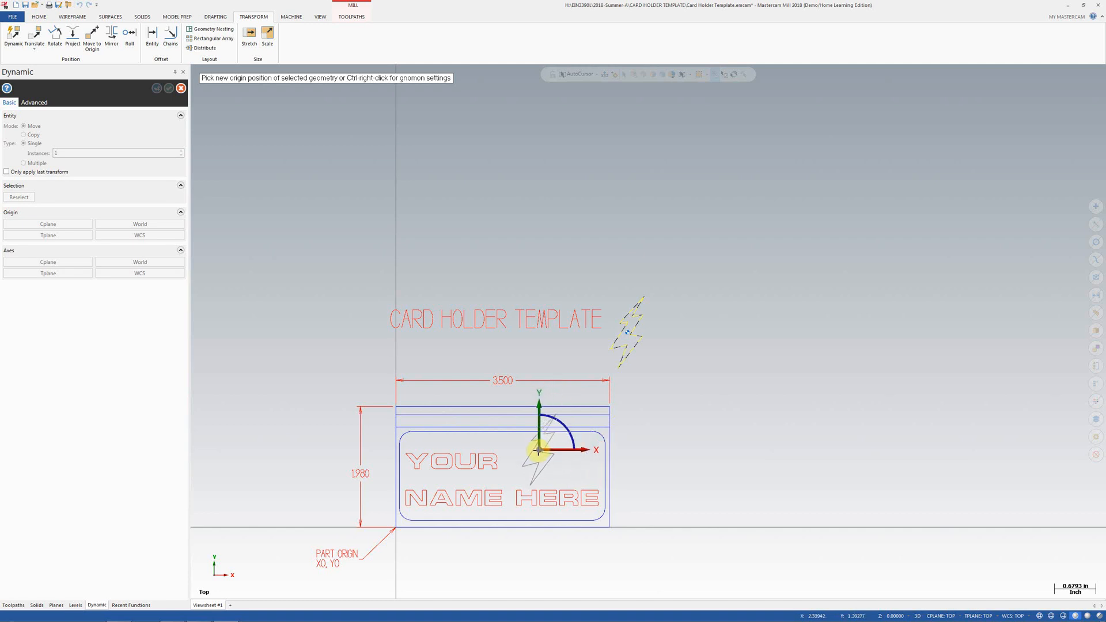
left_click(537, 450)
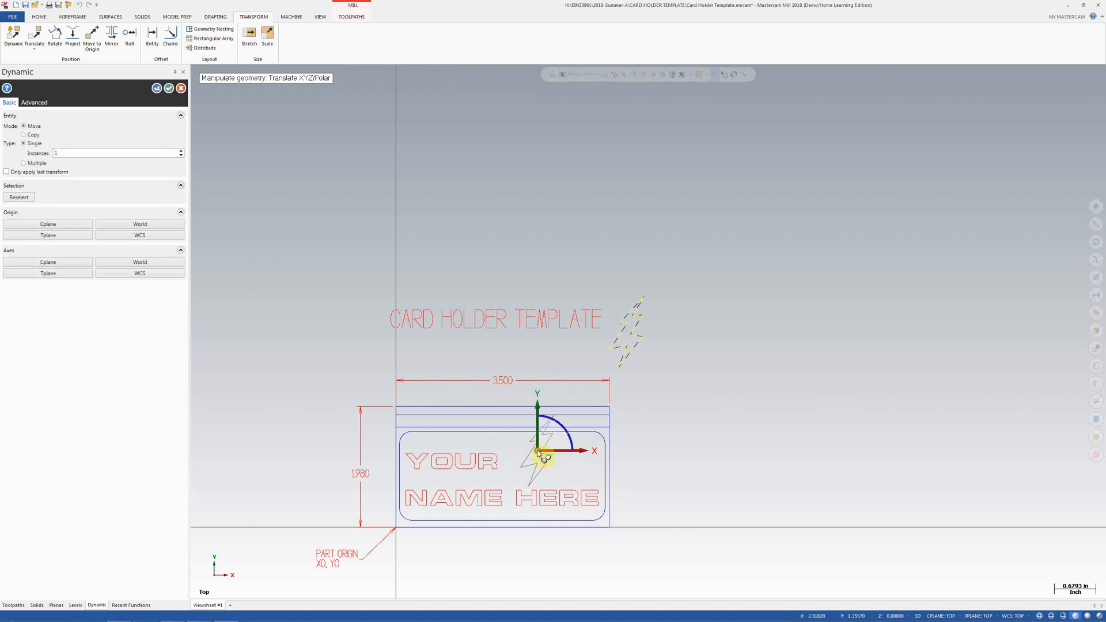
- Rotate the lightning bolt -40 degrees, shift it slightly into the space beside YOUR, and accept the dynamic move
left_click(562, 427)
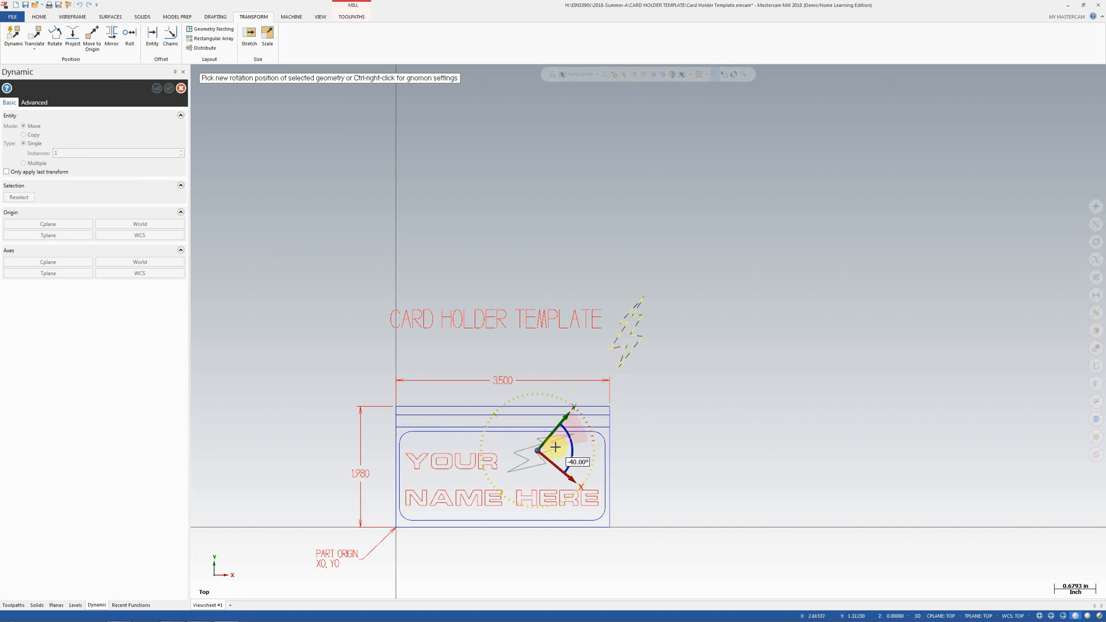
left_click(555, 447)
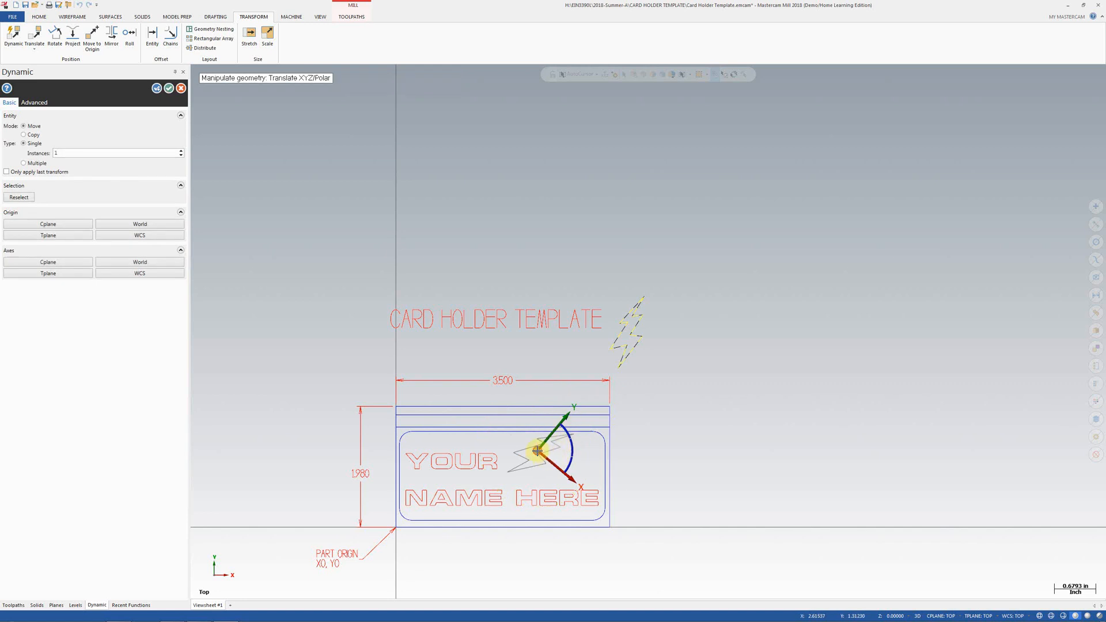
left_click(539, 454)
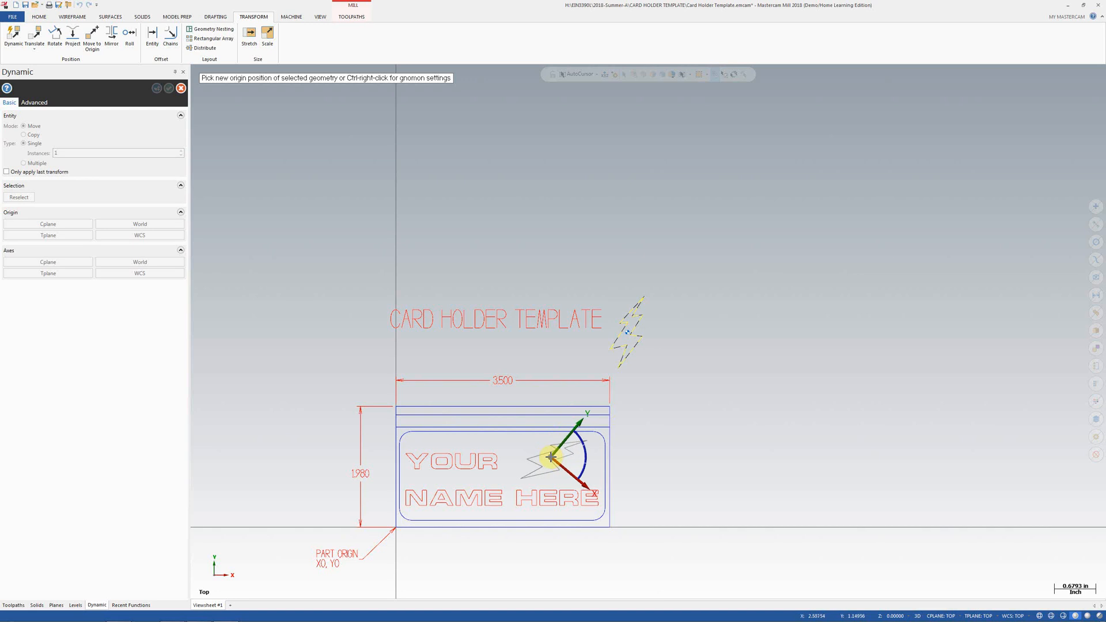
left_click(551, 456)
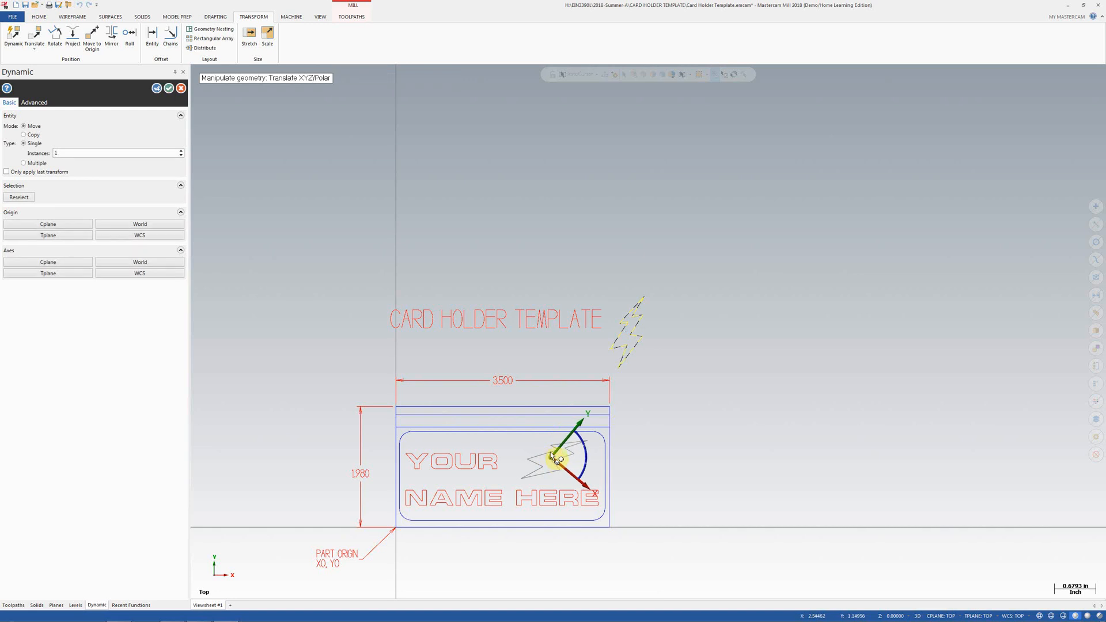
left_click(169, 89)
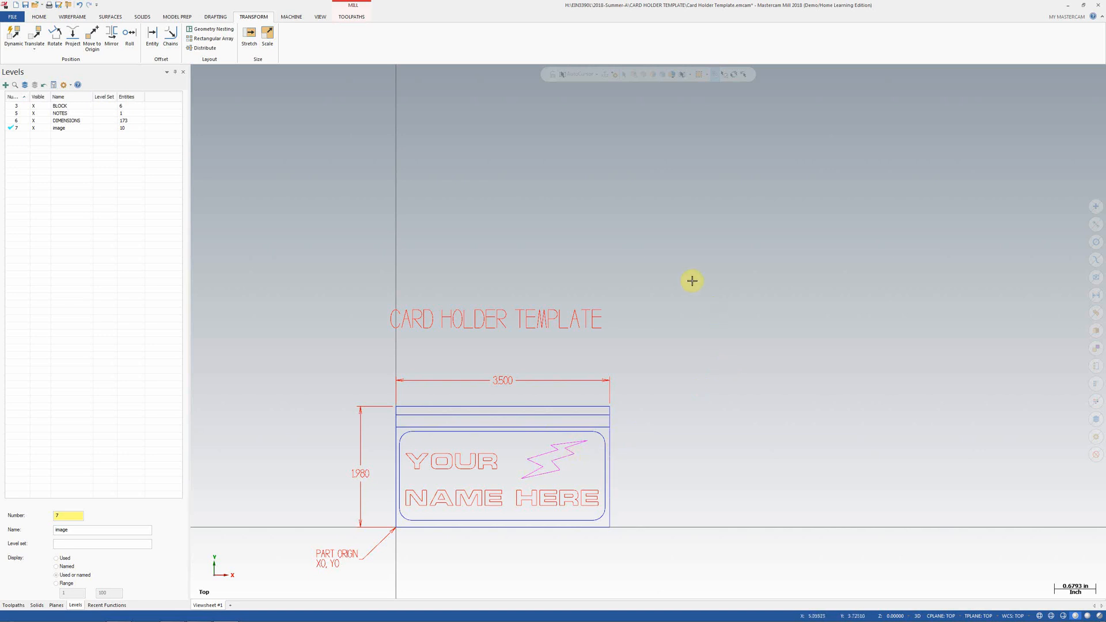
- Clear the transform result colors from the moved lightning bolt
right_click(675, 242)
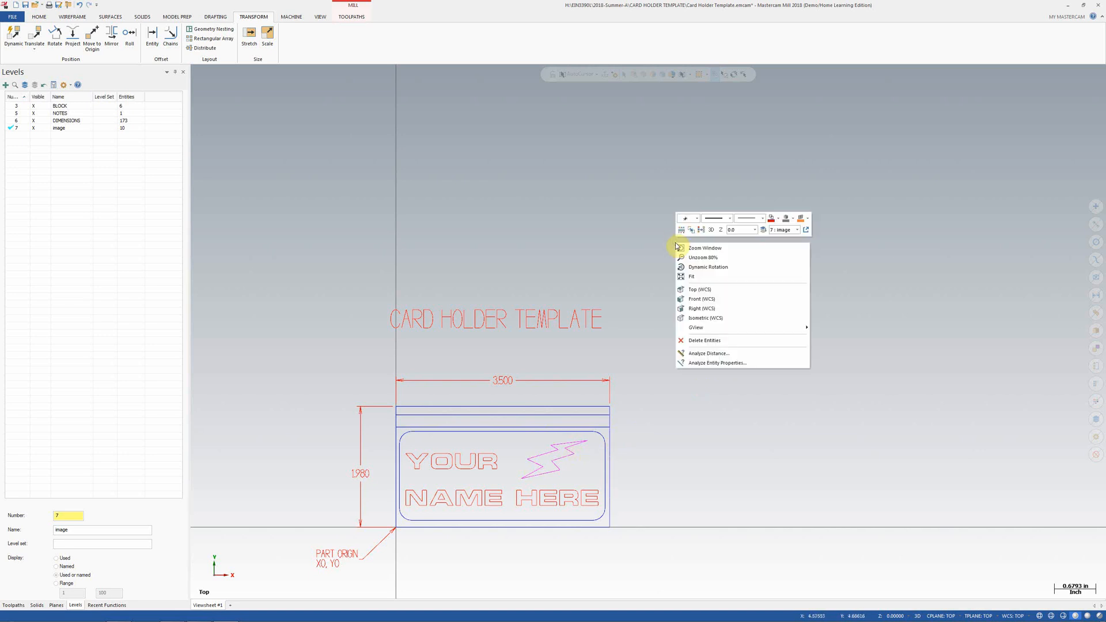
left_click(703, 230)
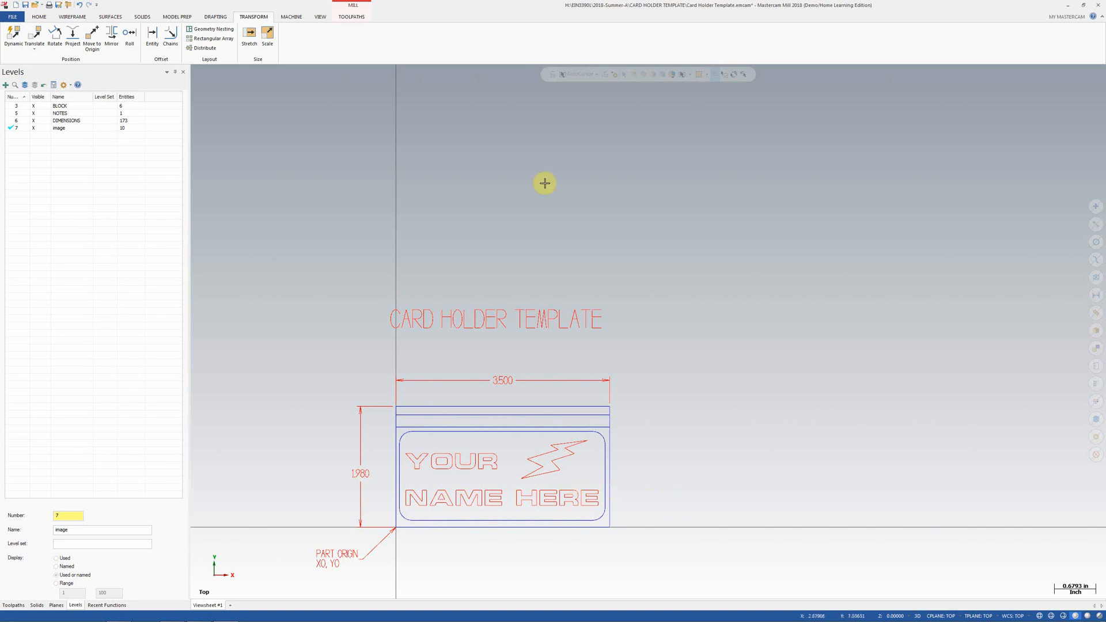
right_click(521, 207)
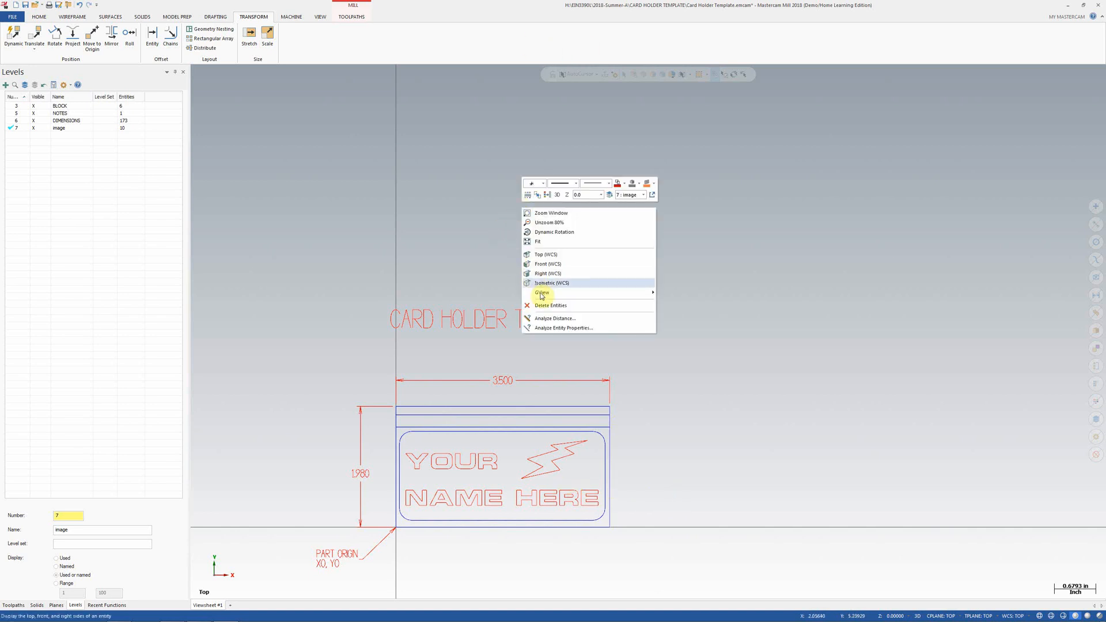
left_click(538, 242)
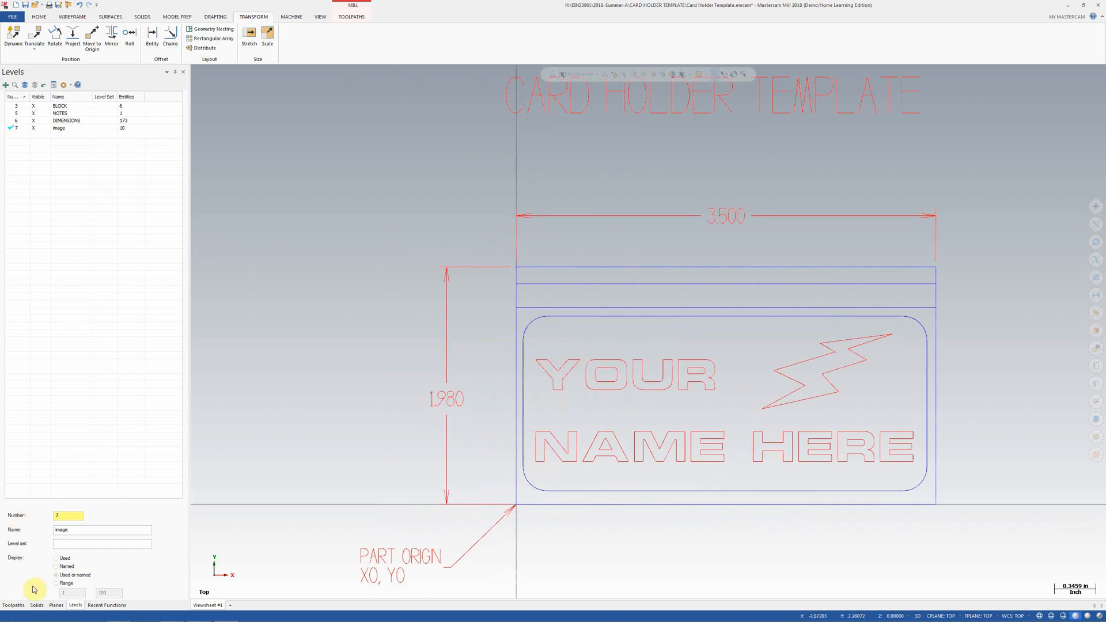
- Rechain all geometry of the engrave contour with a window around the rounded frame, text and lightning bolt, starting near the frame's upper-left corner
left_click(13, 605)
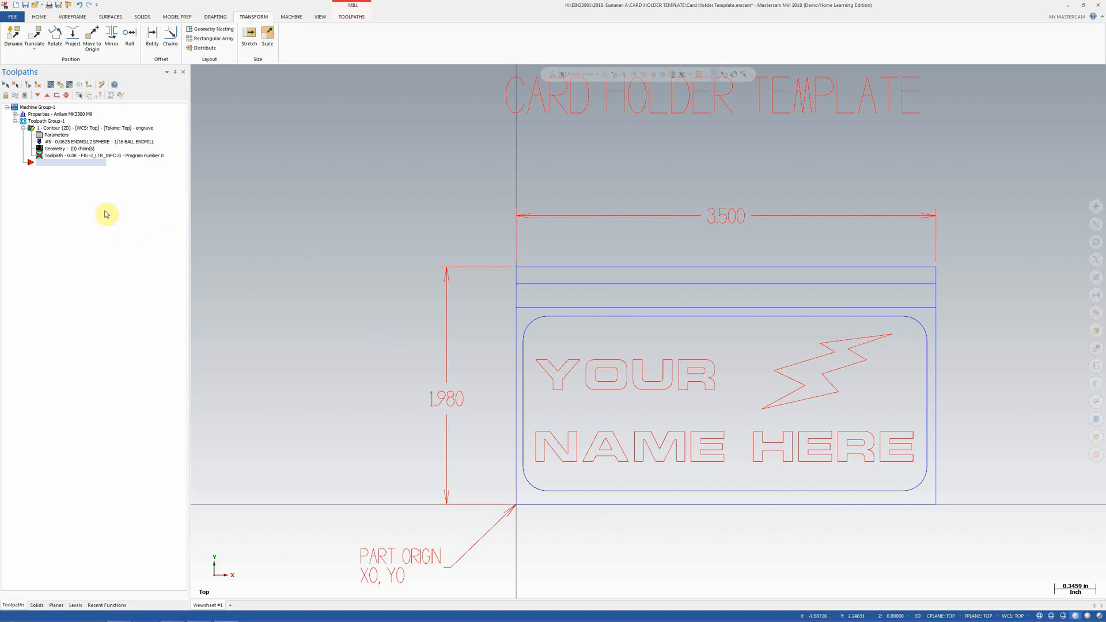
left_click(55, 148)
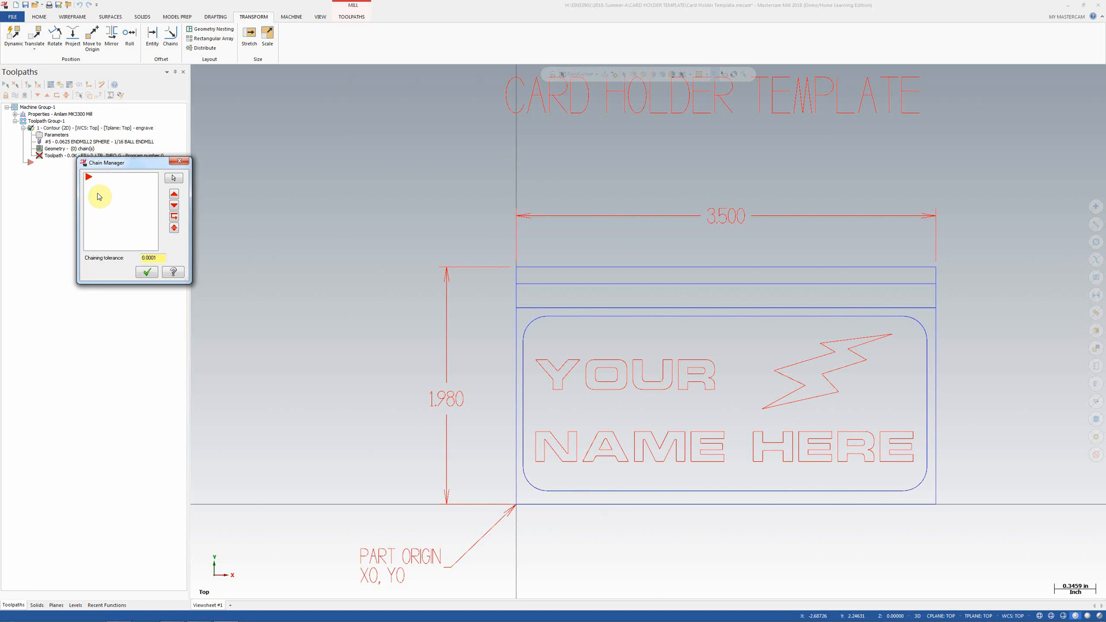
right_click(98, 196)
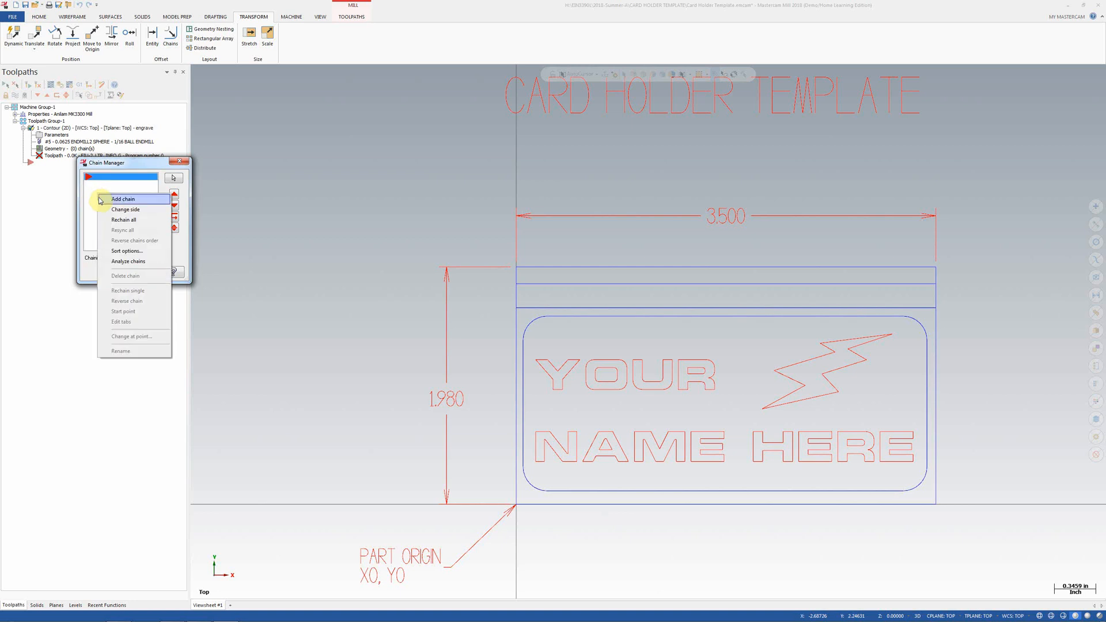
left_click(121, 221)
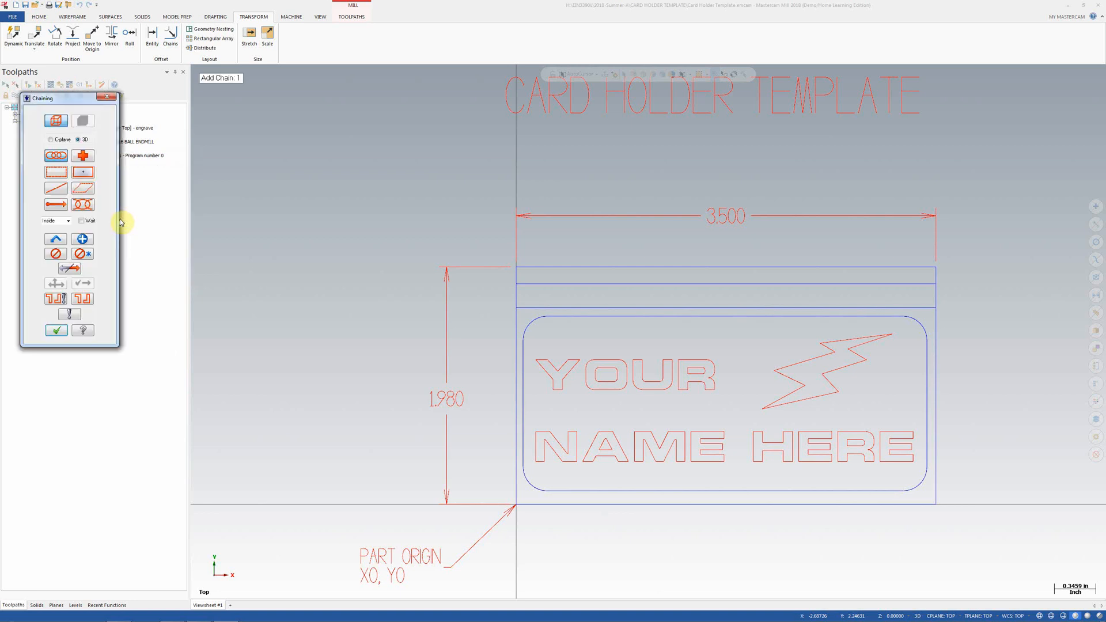
left_click(55, 173)
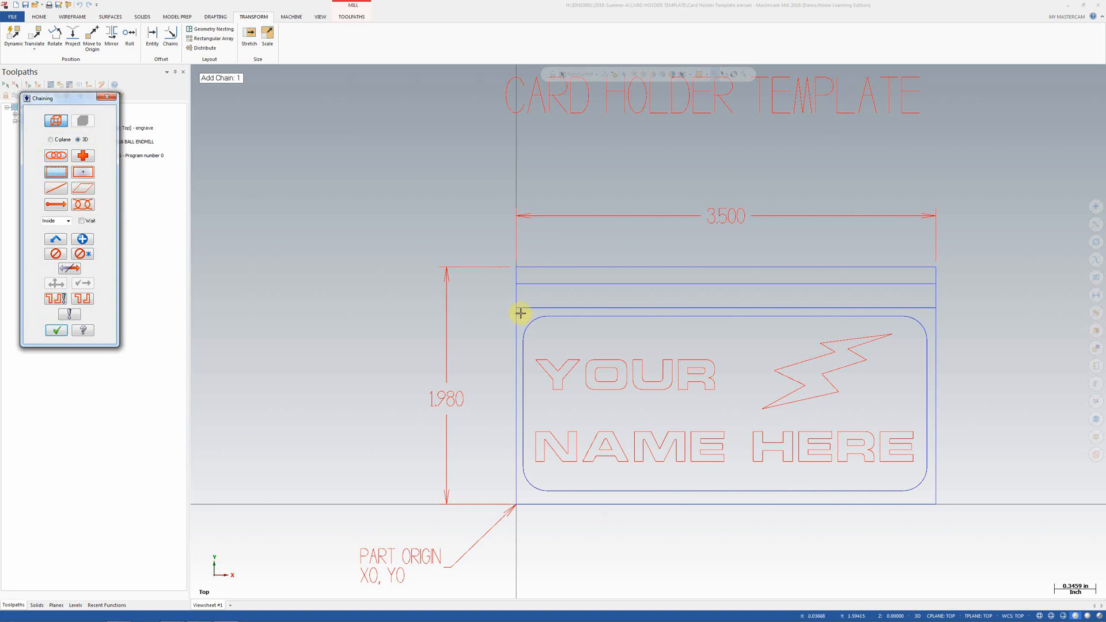
left_click_drag(520, 312, 930, 495)
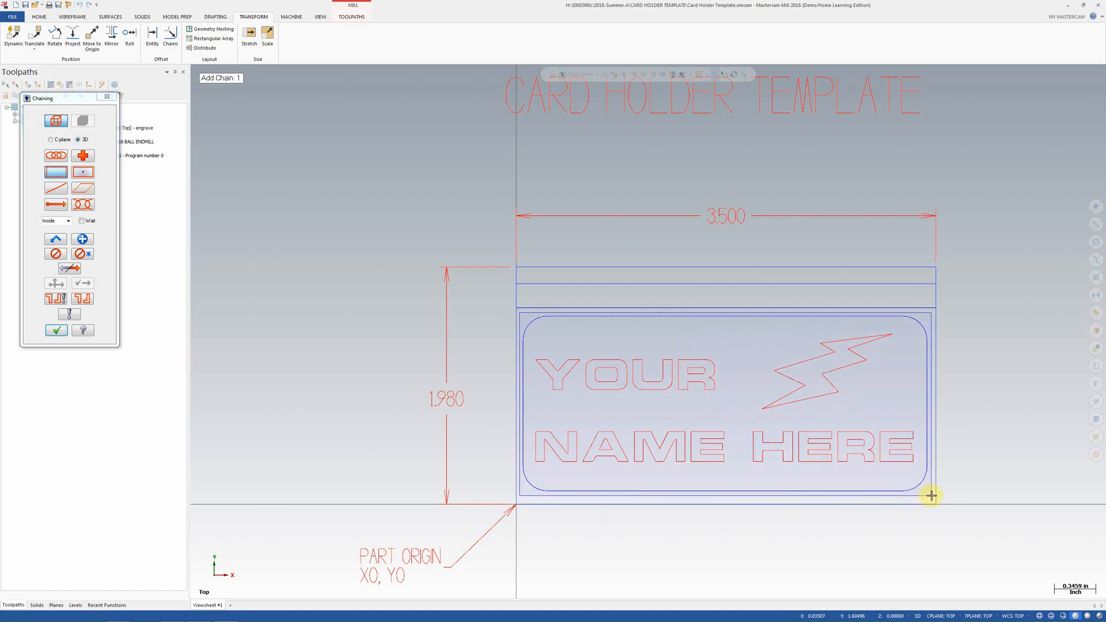
left_click_drag(931, 495, 931, 495)
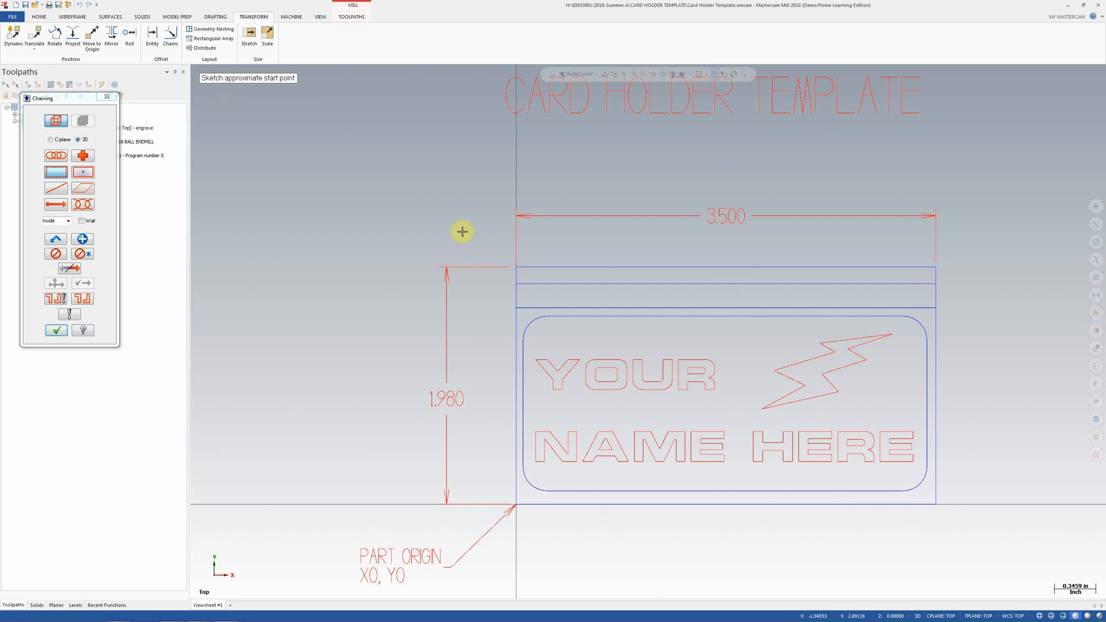
left_click(548, 316)
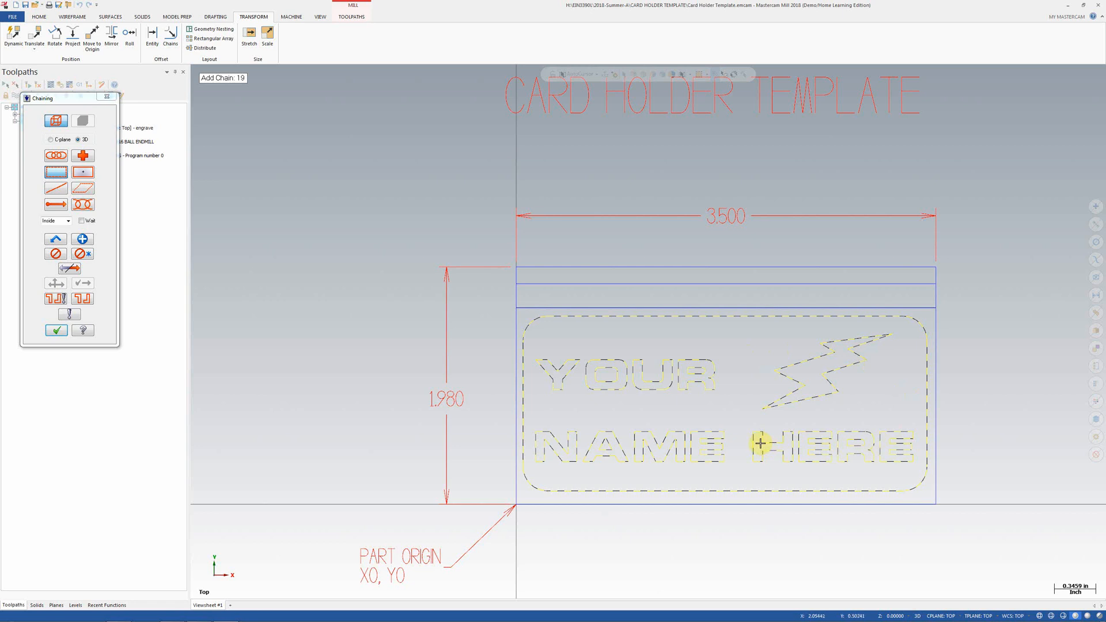
left_click(51, 332)
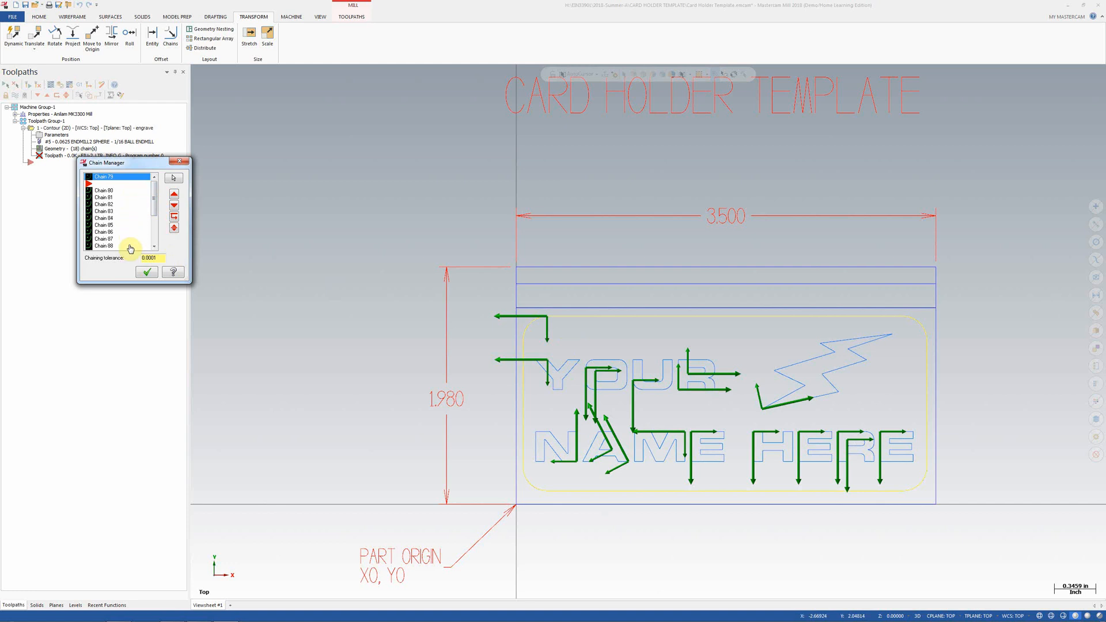
left_click(148, 273)
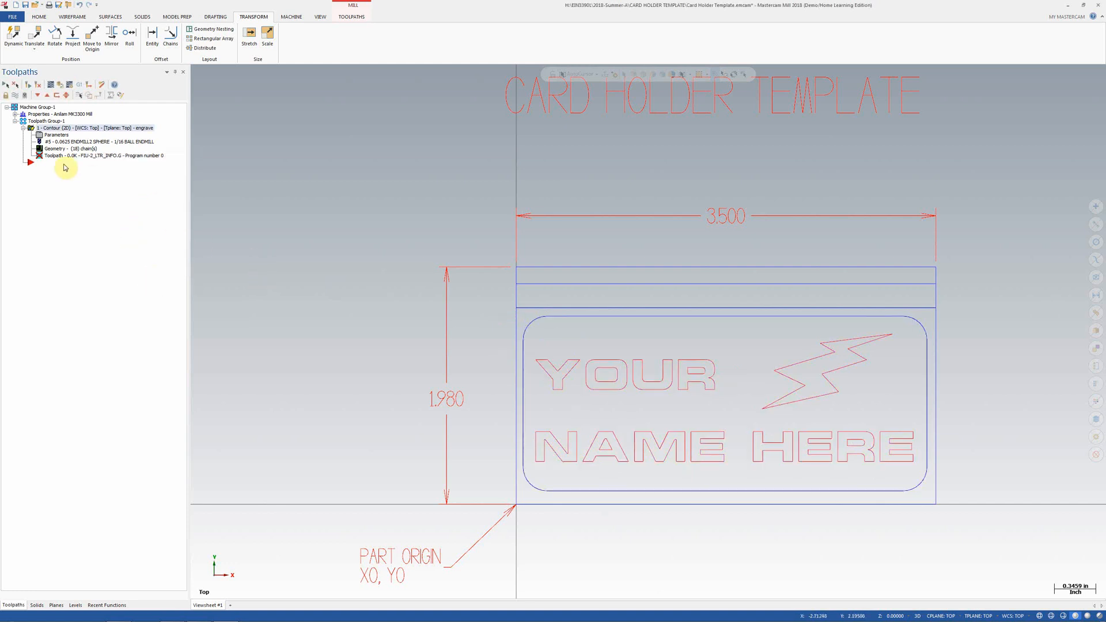
- Review the engrave contour's tool and linking parameters, accept them, and regenerate the toolpath
left_click(41, 137)
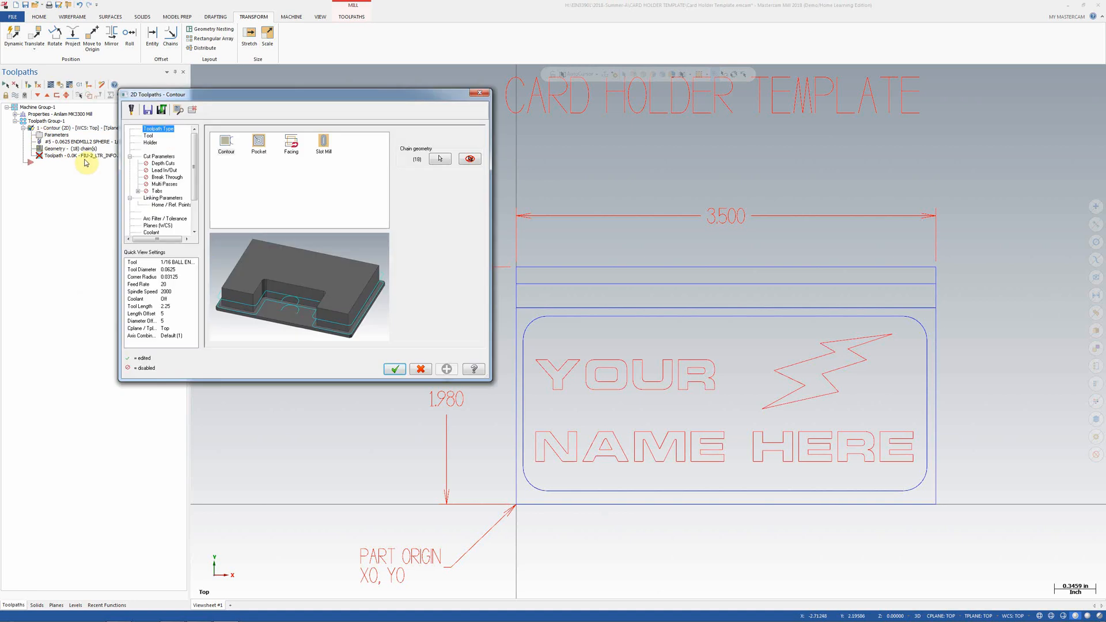
left_click(148, 135)
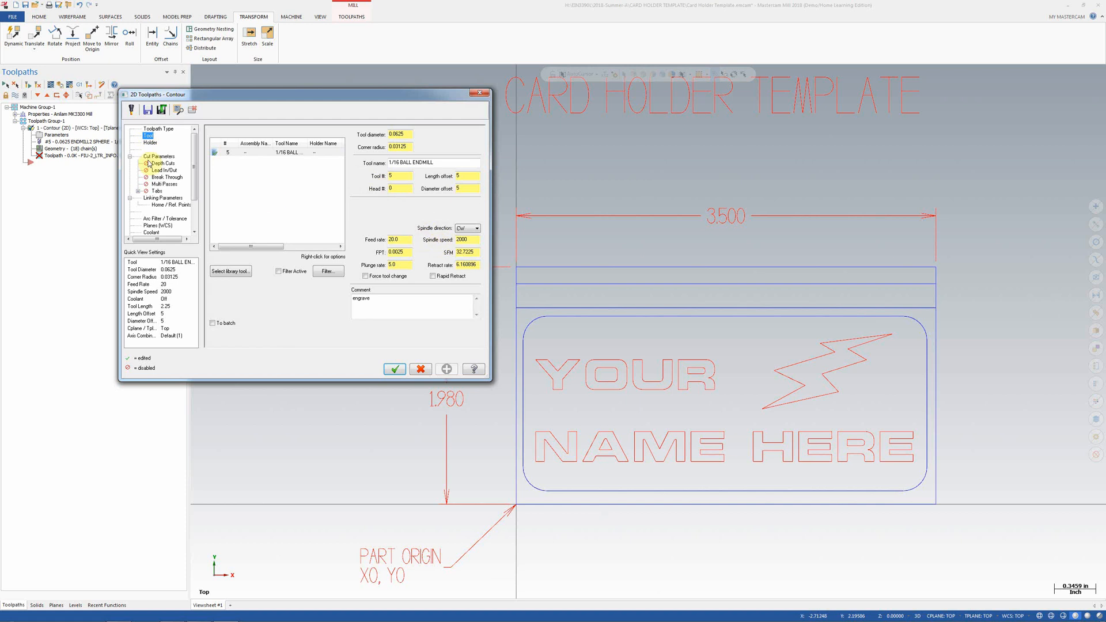
left_click(164, 198)
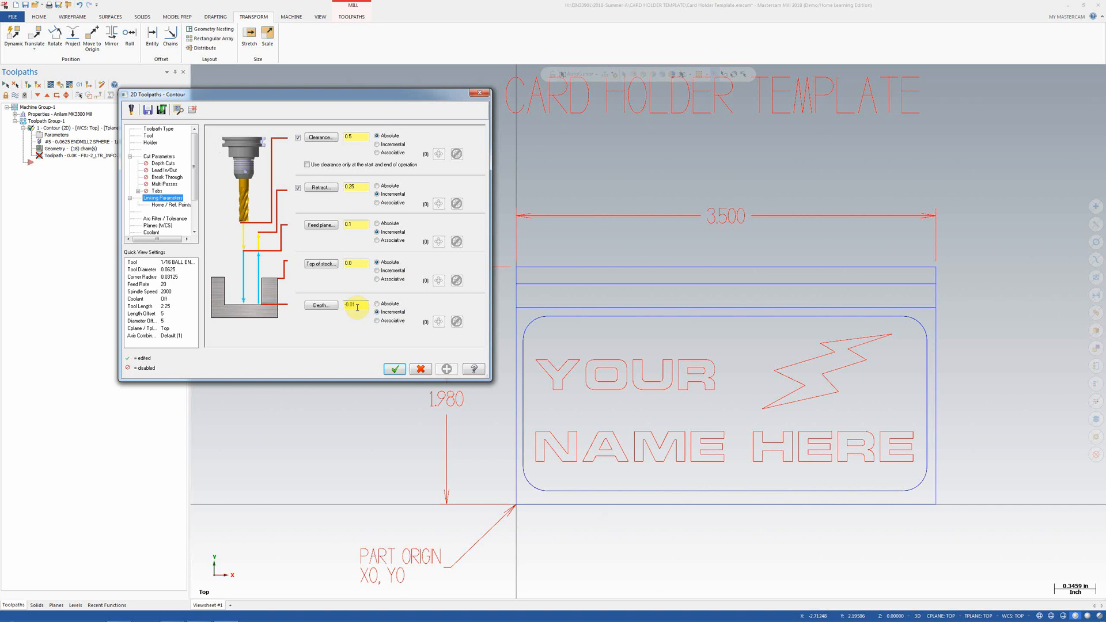
left_click(393, 370)
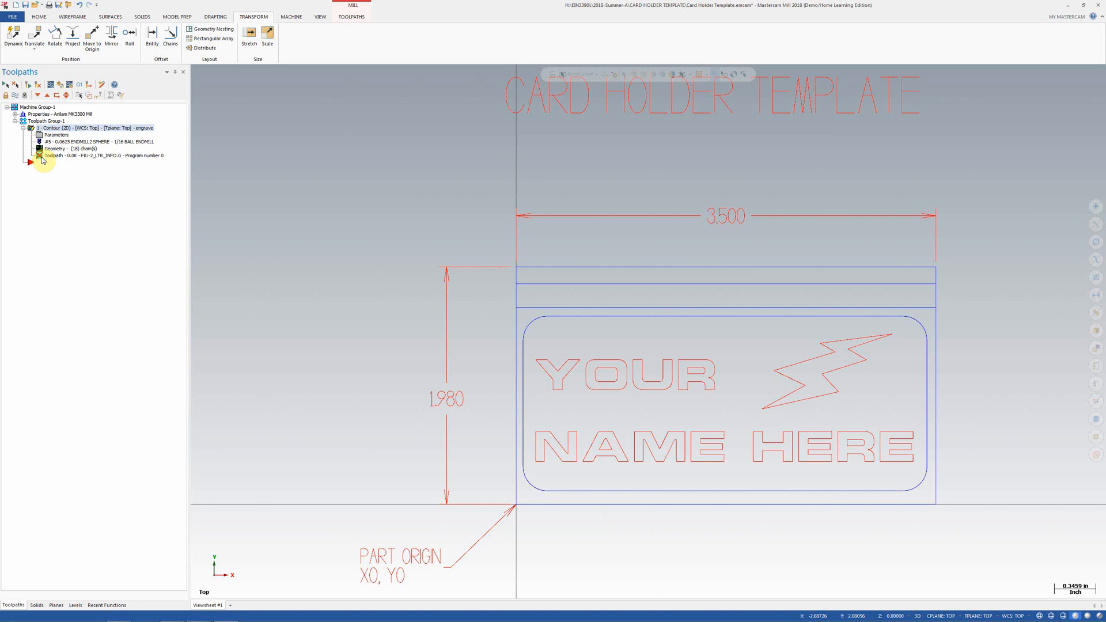
left_click(38, 85)
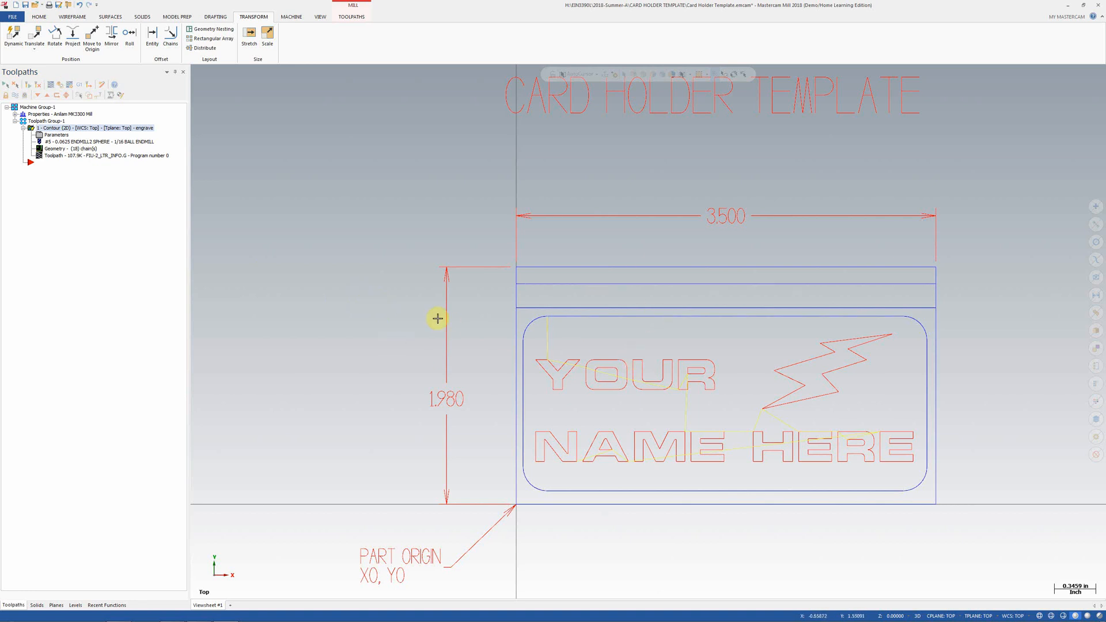
- Open the toolpath verification, inspect the tool and stock in 3D, and close the simulator
left_click(61, 86)
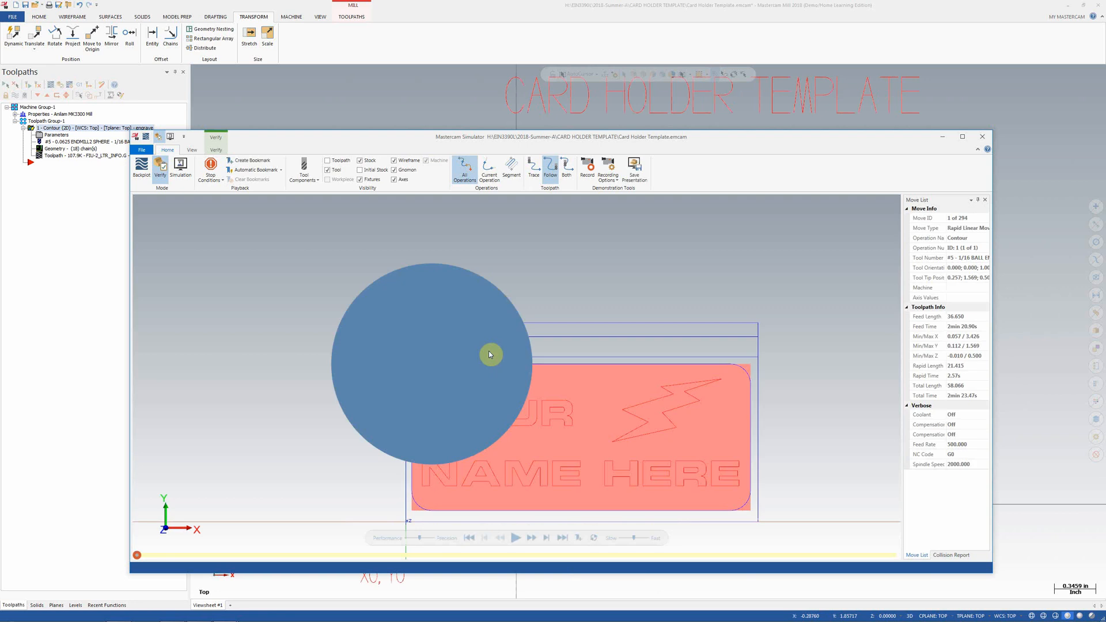
middle_click_drag(488, 388, 479, 355)
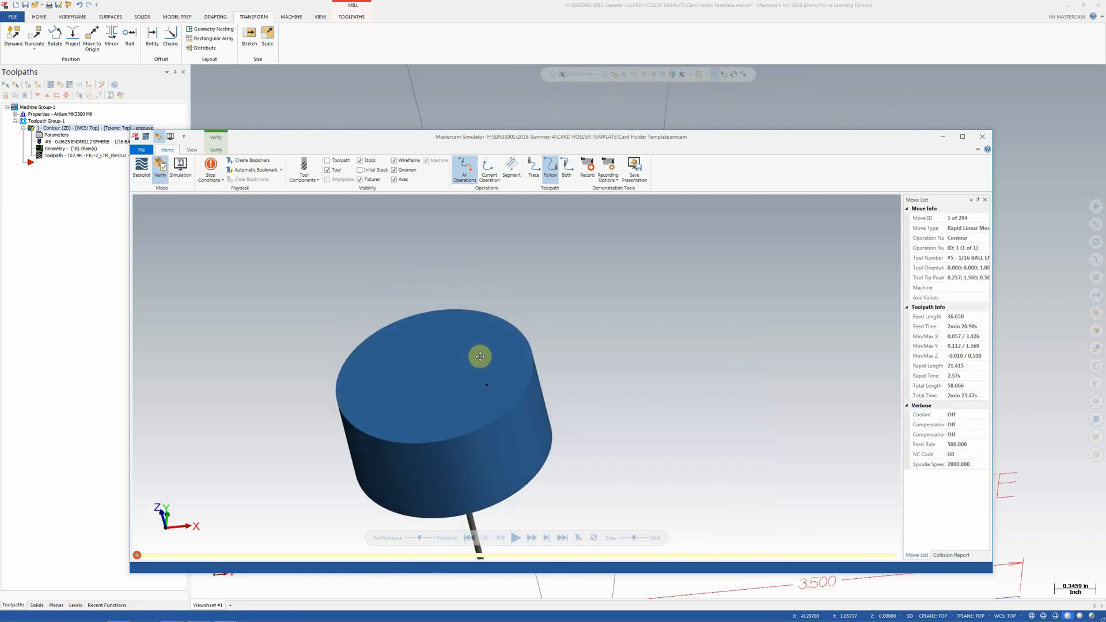
right_click(482, 357)
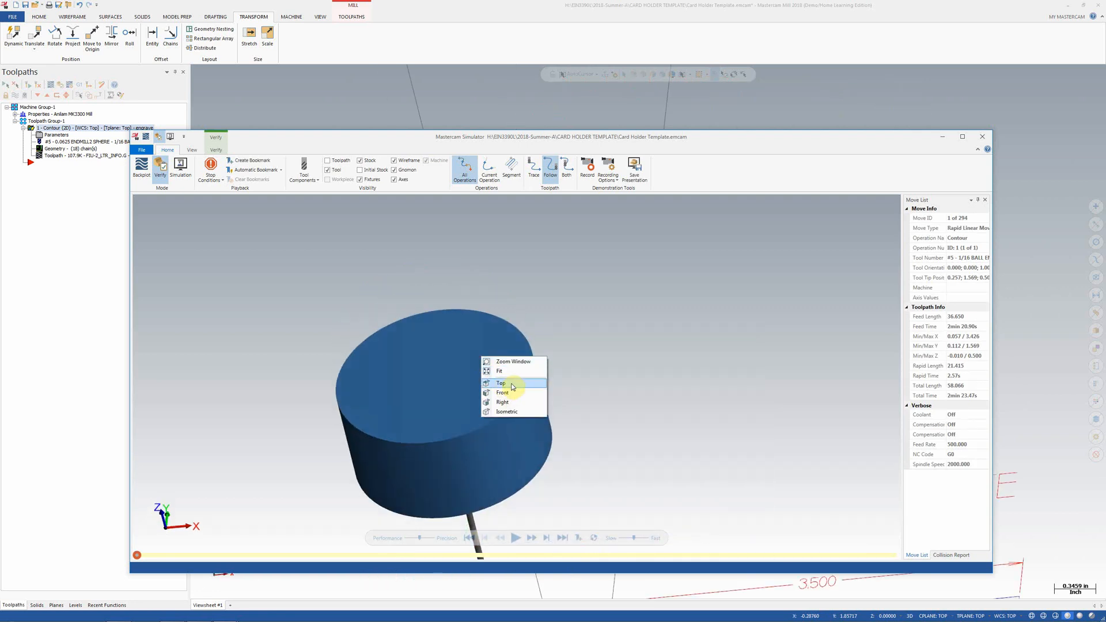
left_click(504, 371)
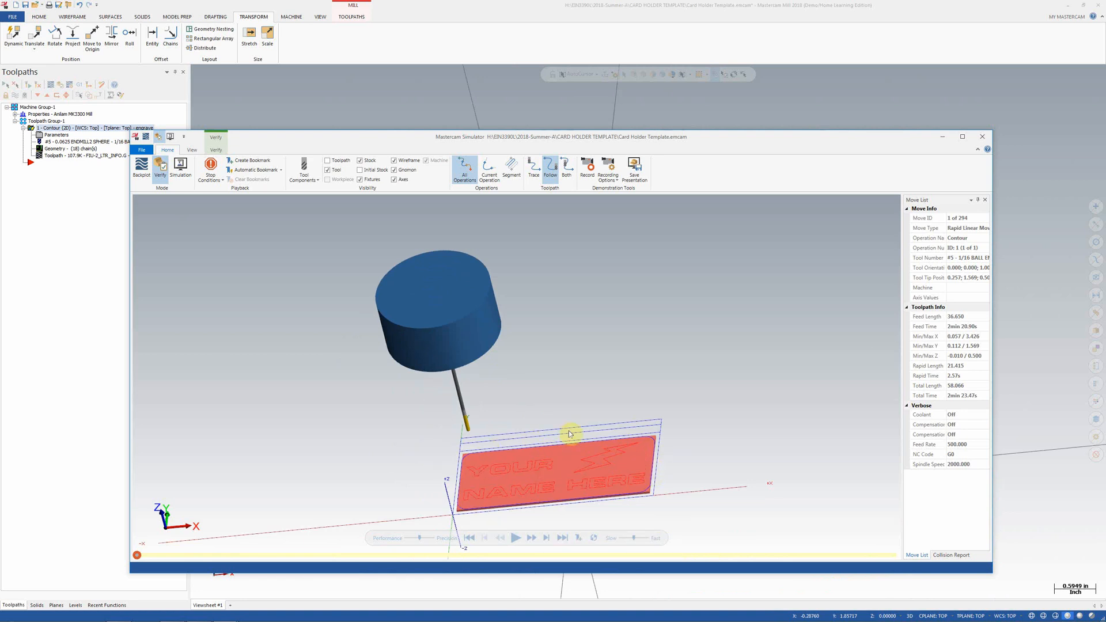
left_click(982, 136)
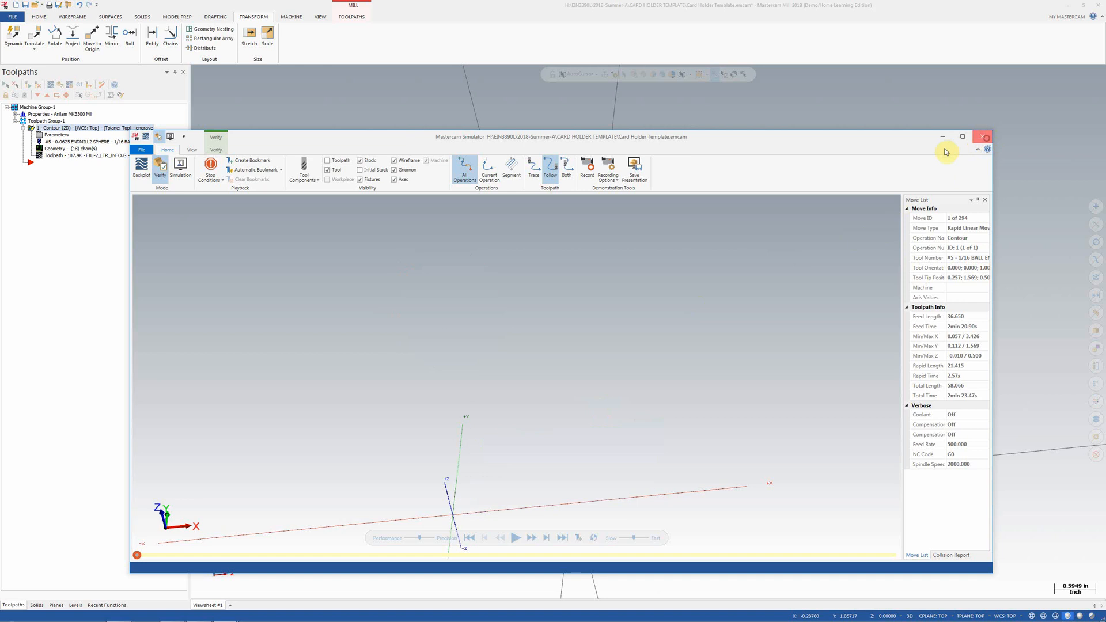
- Define 3.5 by 1.98 rectangular stock from the card holder outline's upper-left and lower-right corners, enter its Z thickness, and accept the stock setup
right_click(409, 240)
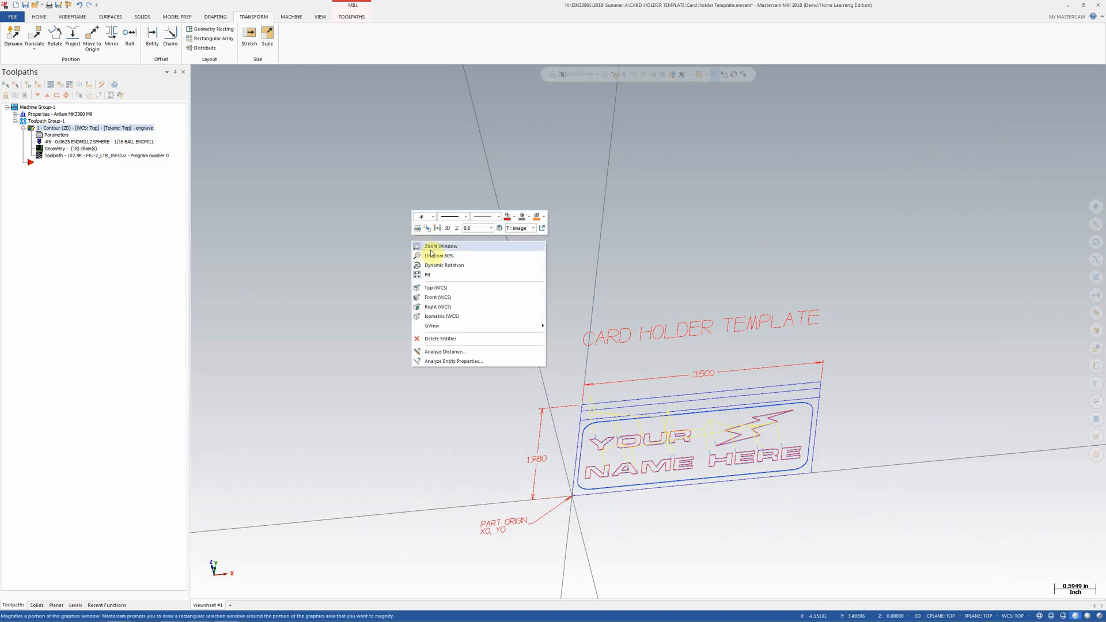
left_click(440, 285)
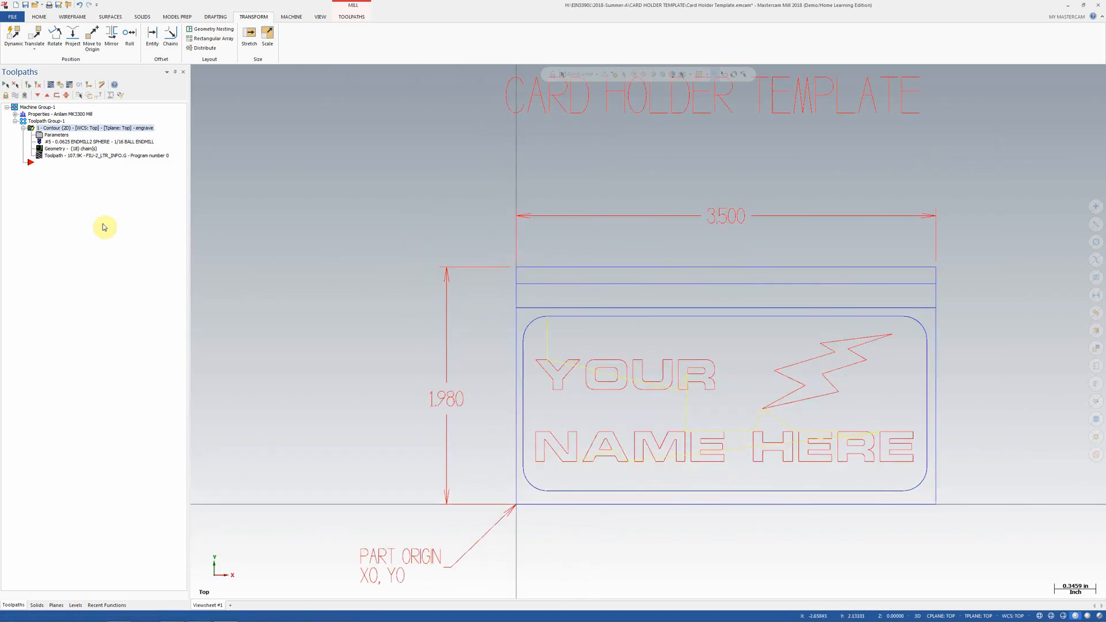
left_click(15, 114)
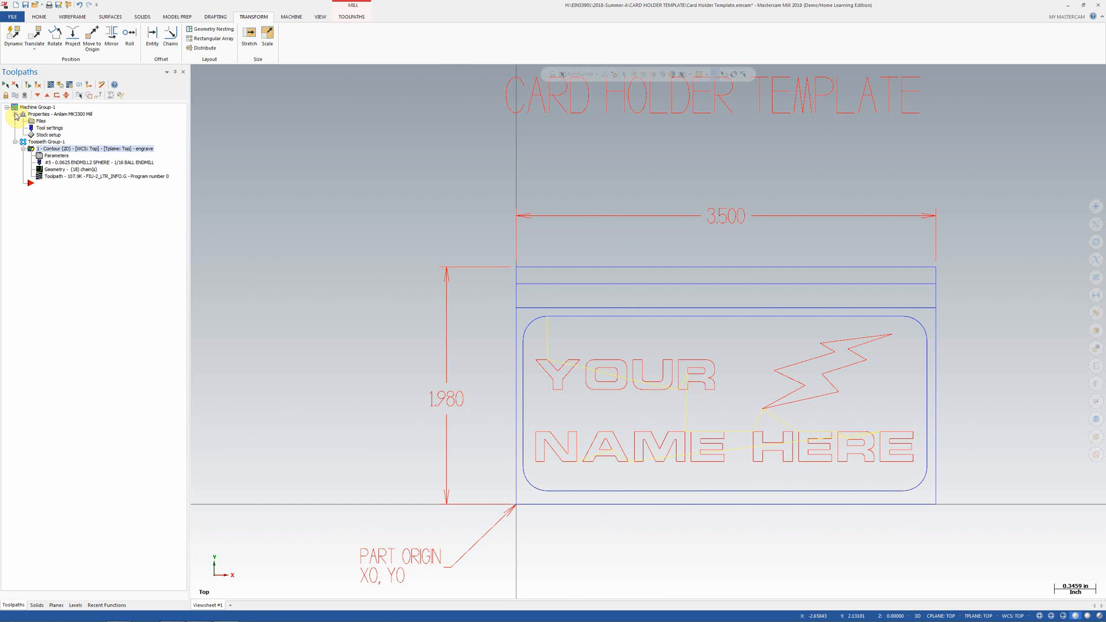
left_click(49, 135)
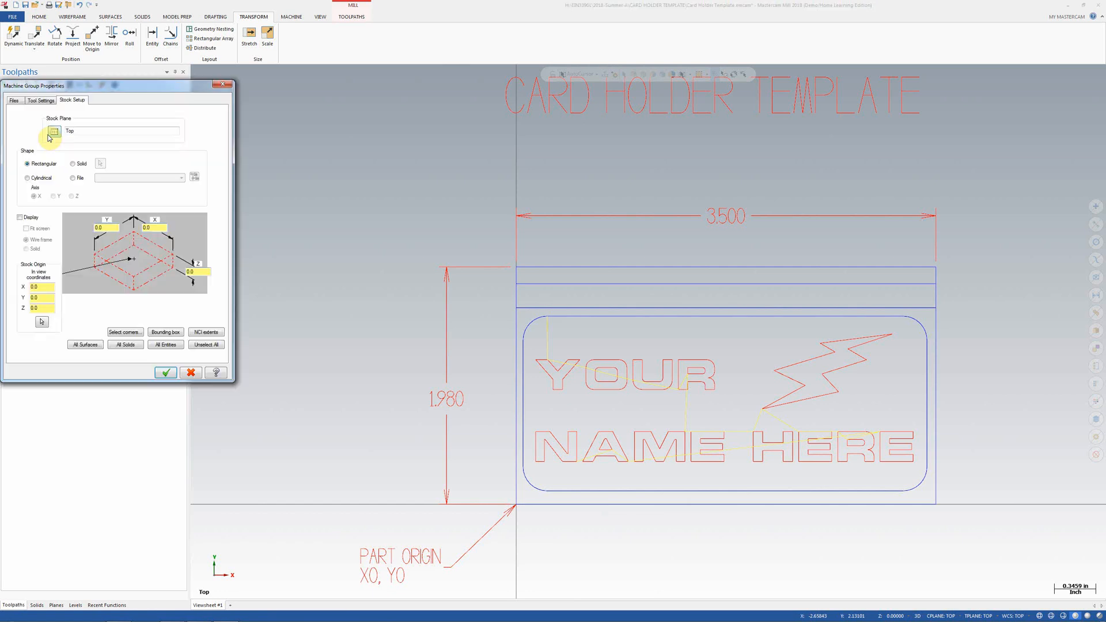
left_click(130, 334)
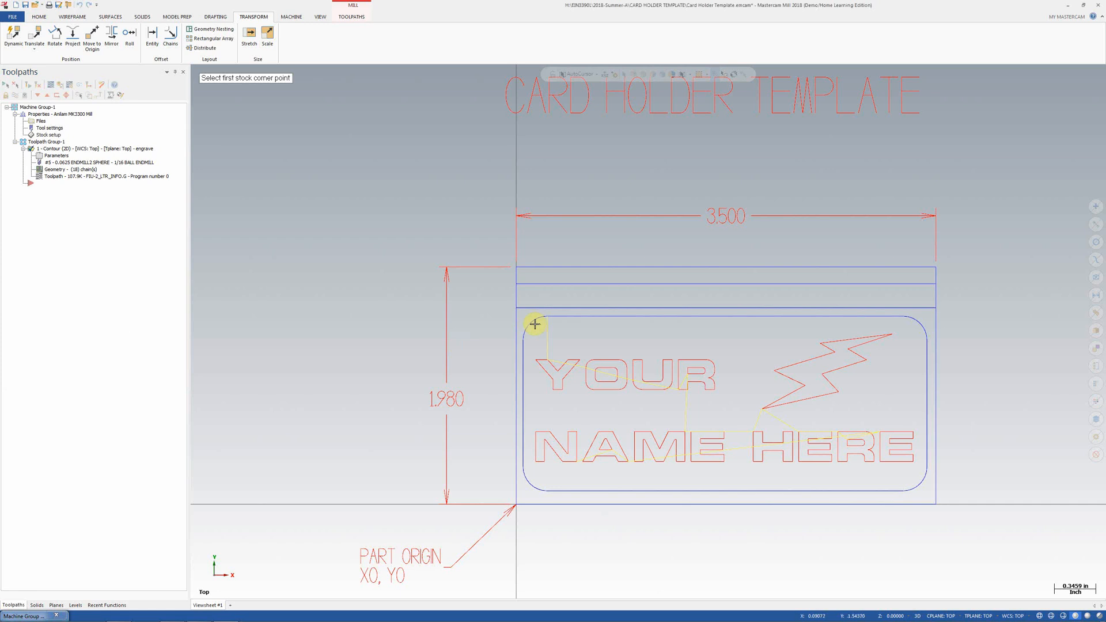
left_click(517, 267)
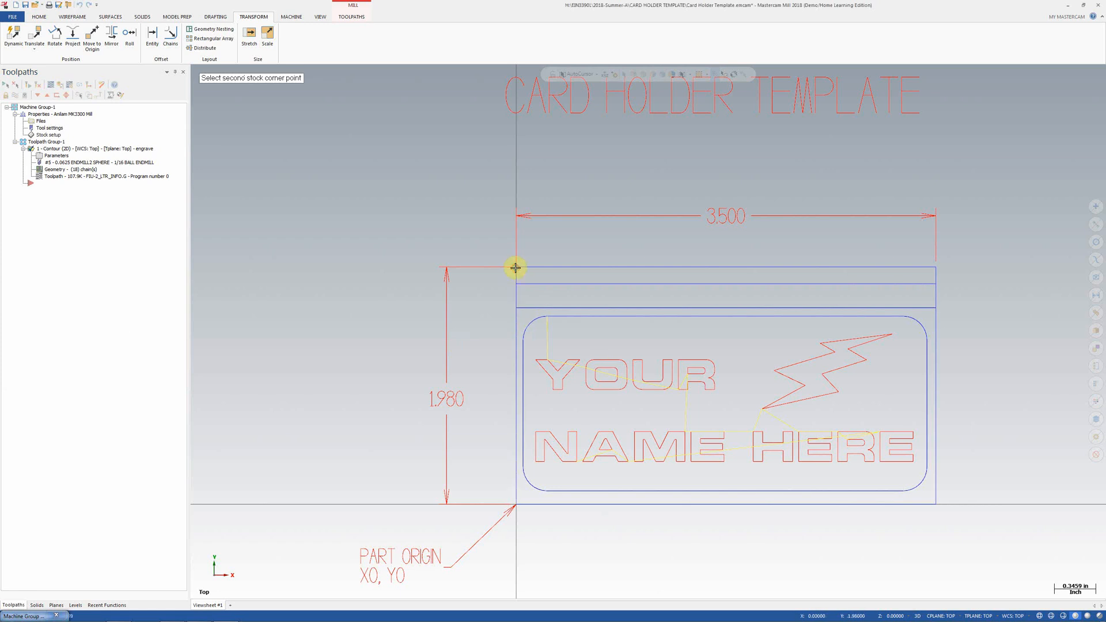
left_click(936, 507)
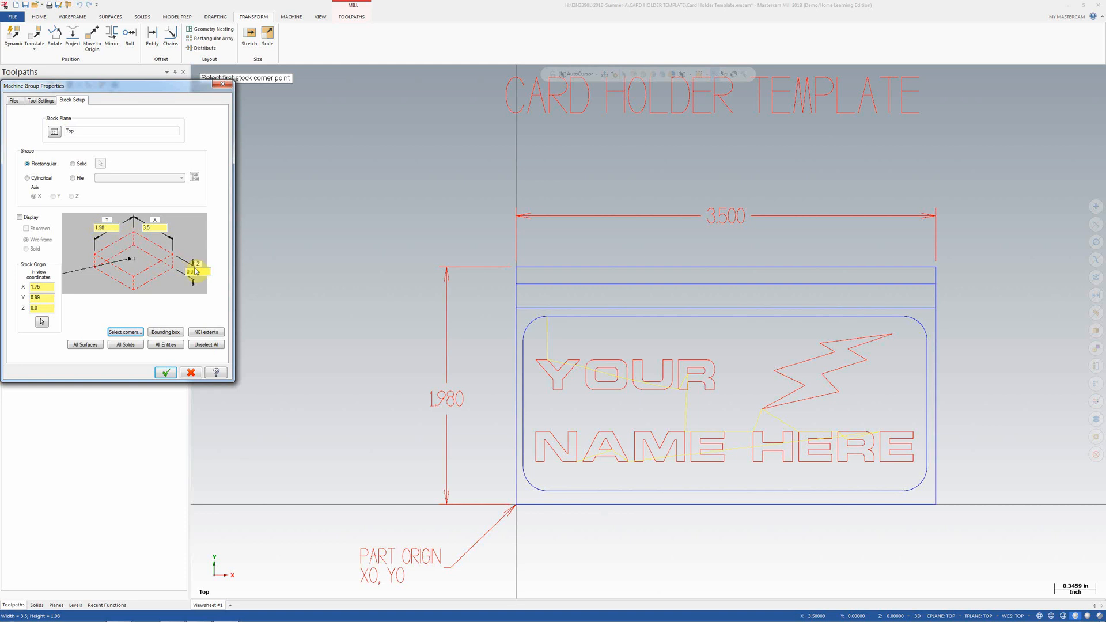
left_click_drag(202, 272, 174, 283)
key("BackSpace")
left_click(163, 373)
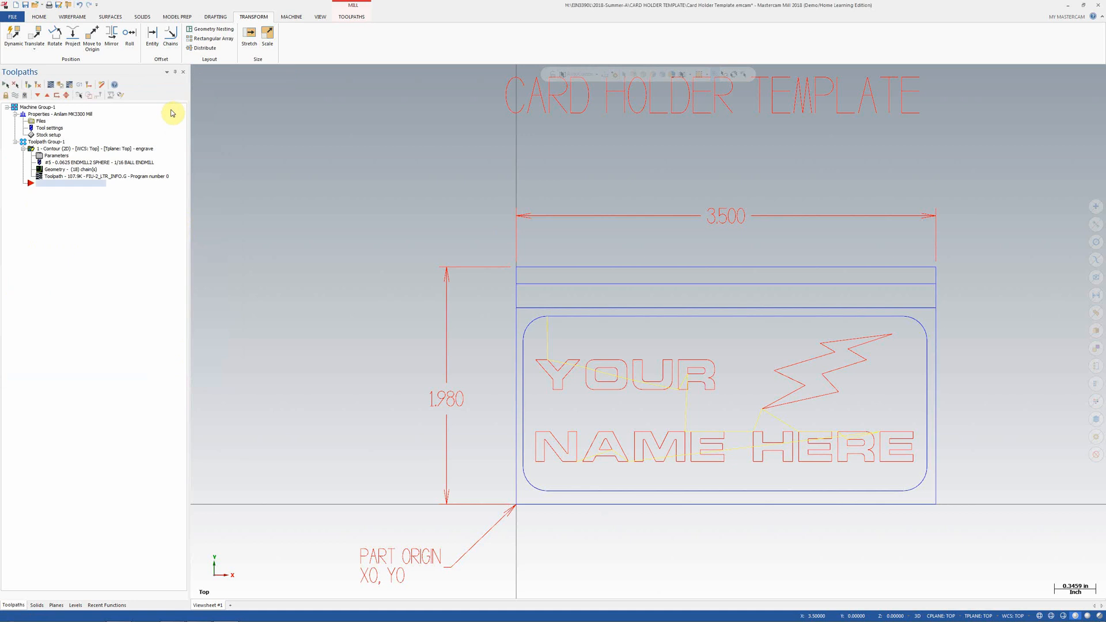
- Verify the engrave toolpath on the stock in isometric view with the wireframe hidden, run the simulation, and close the simulator
left_click(58, 87)
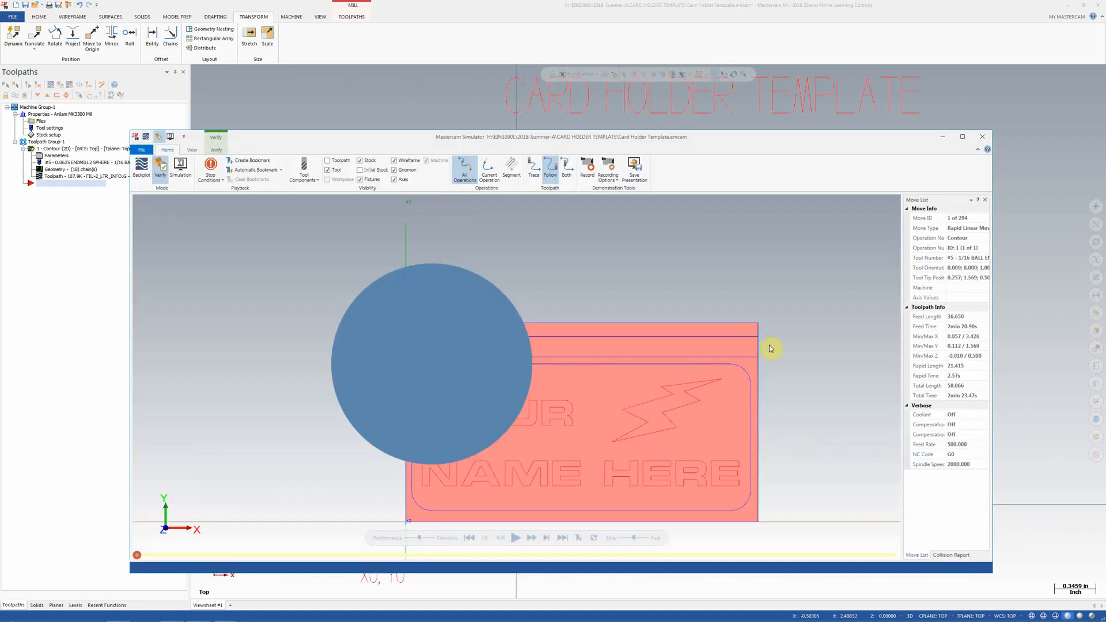
right_click(747, 344)
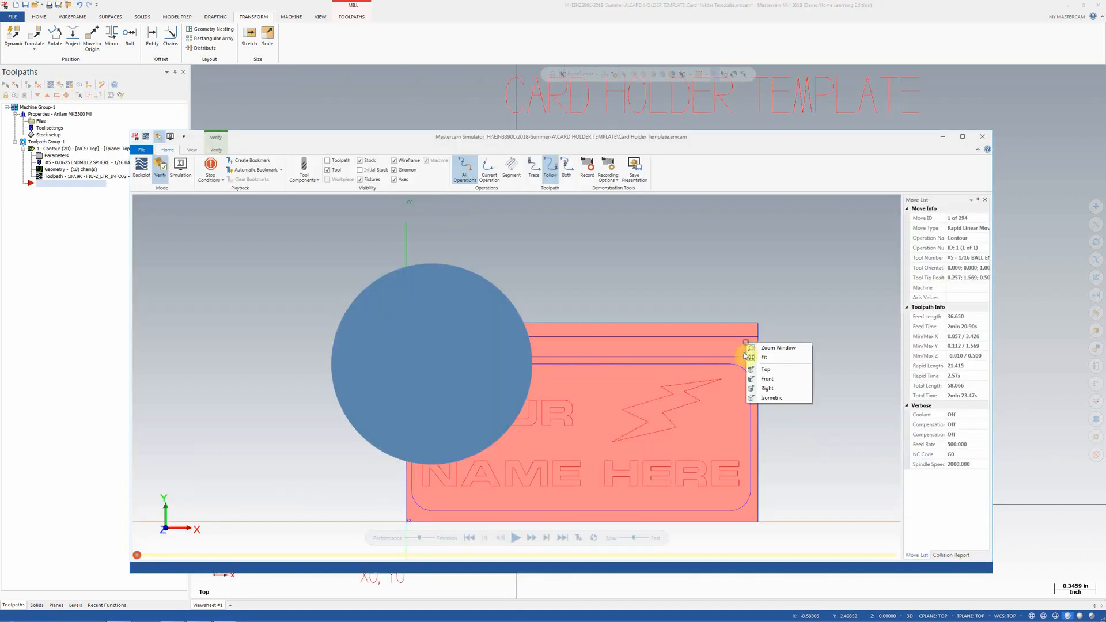
left_click(772, 398)
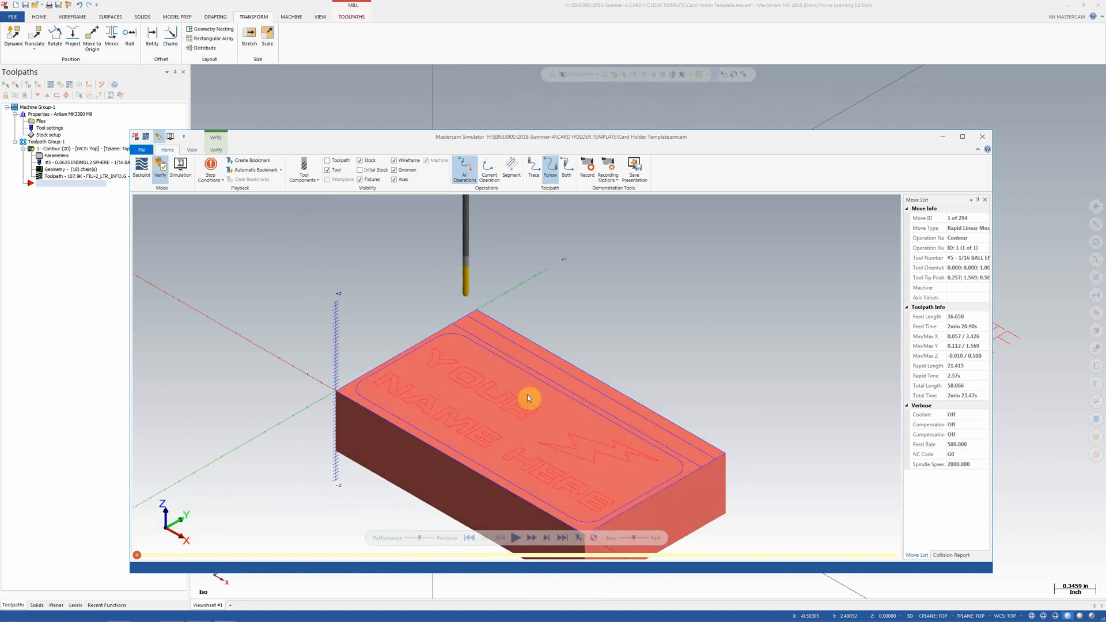
left_click(395, 161)
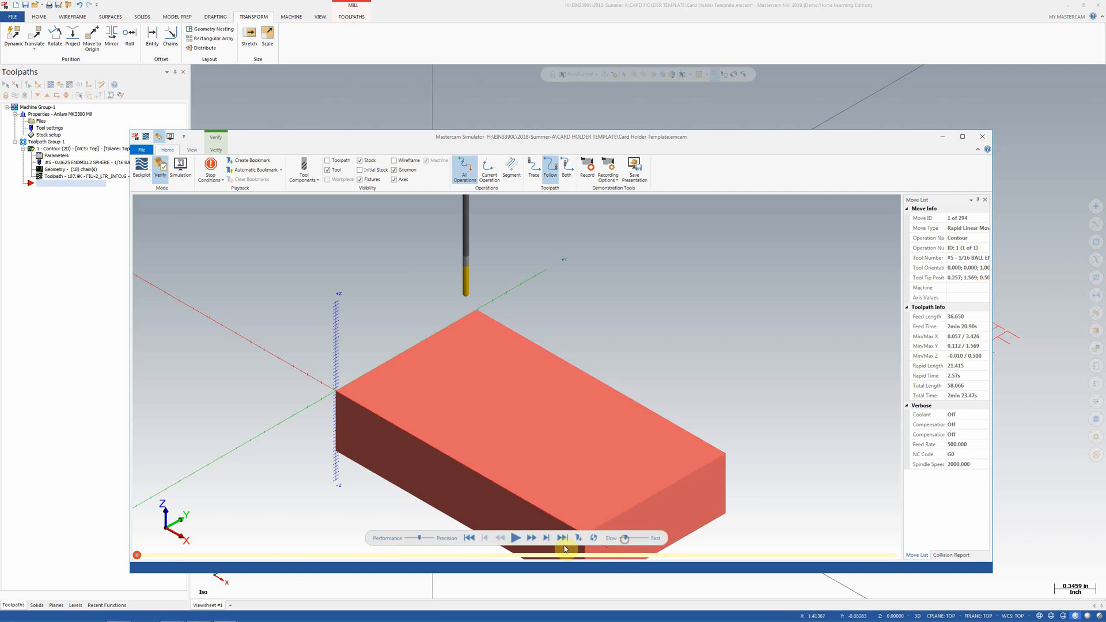
left_click(515, 538)
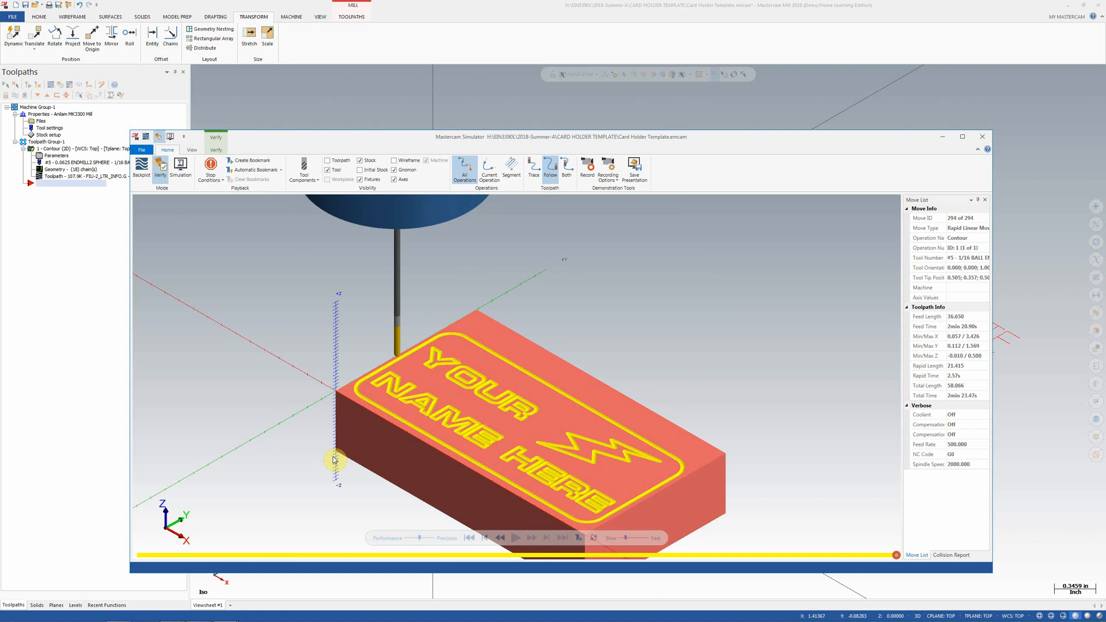
left_click(983, 141)
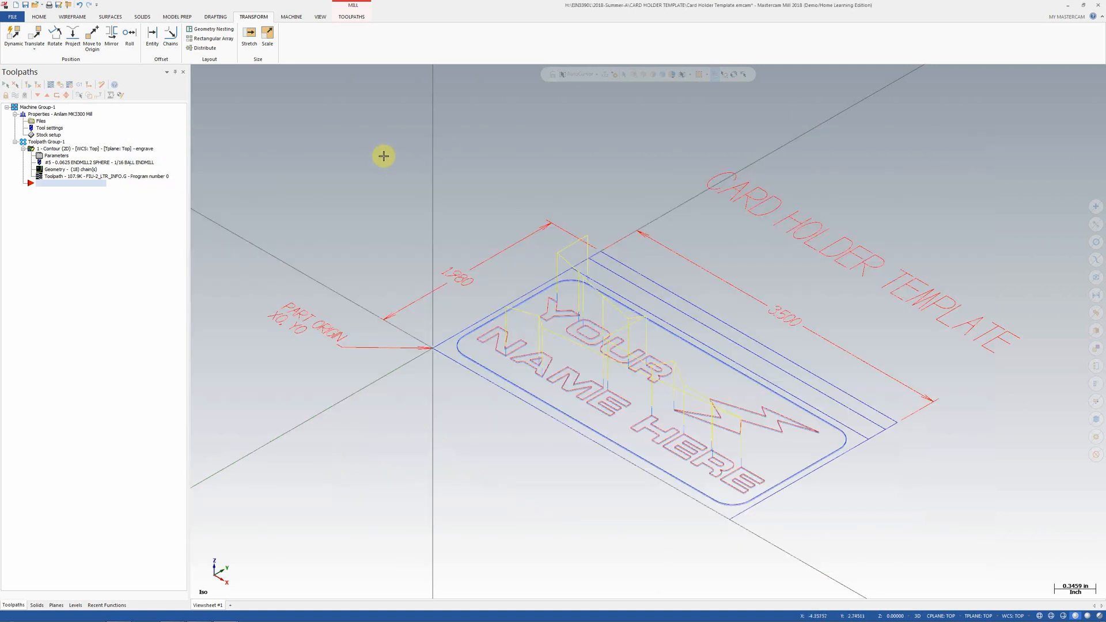
- Return to the top view and save a copy of the part to the Desktop as rz, replacing the existing file
right_click(364, 158)
left_click(387, 205)
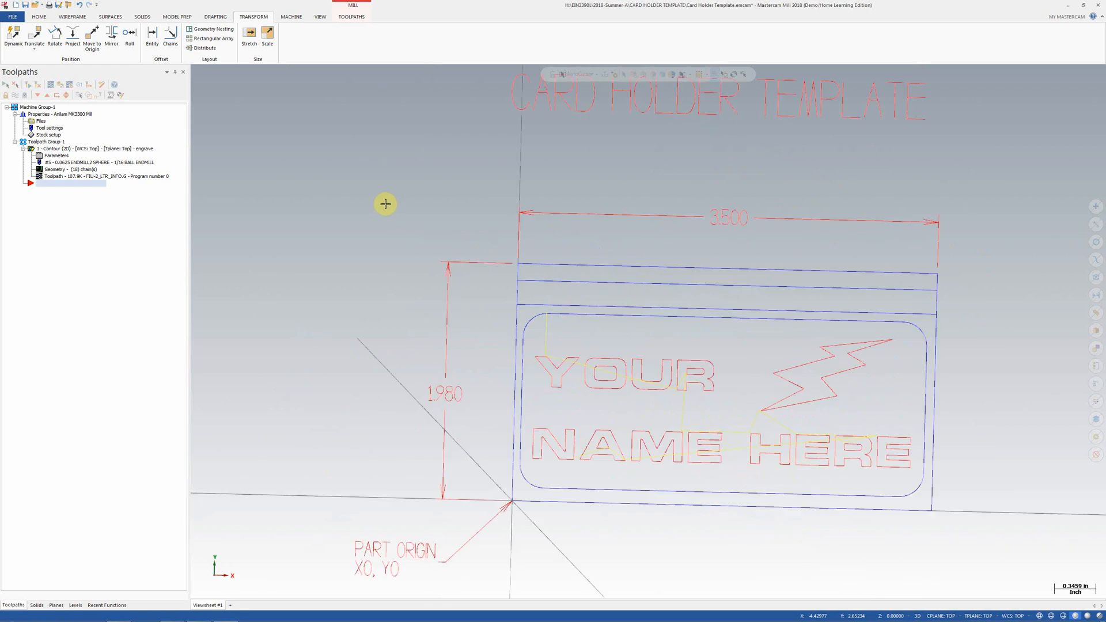
left_click(17, 15)
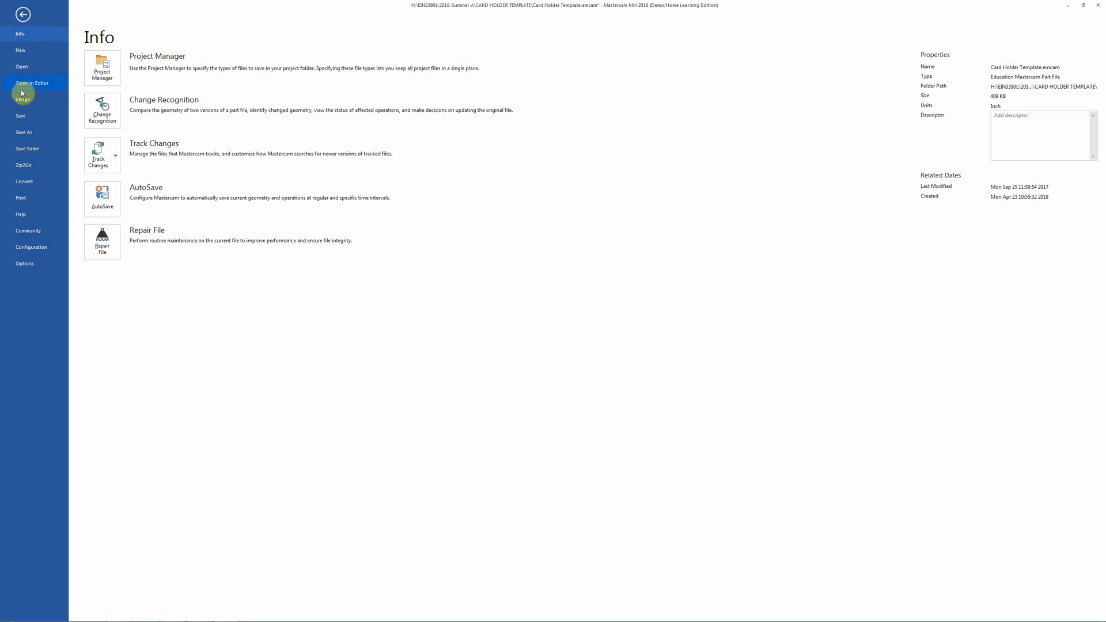
left_click(25, 134)
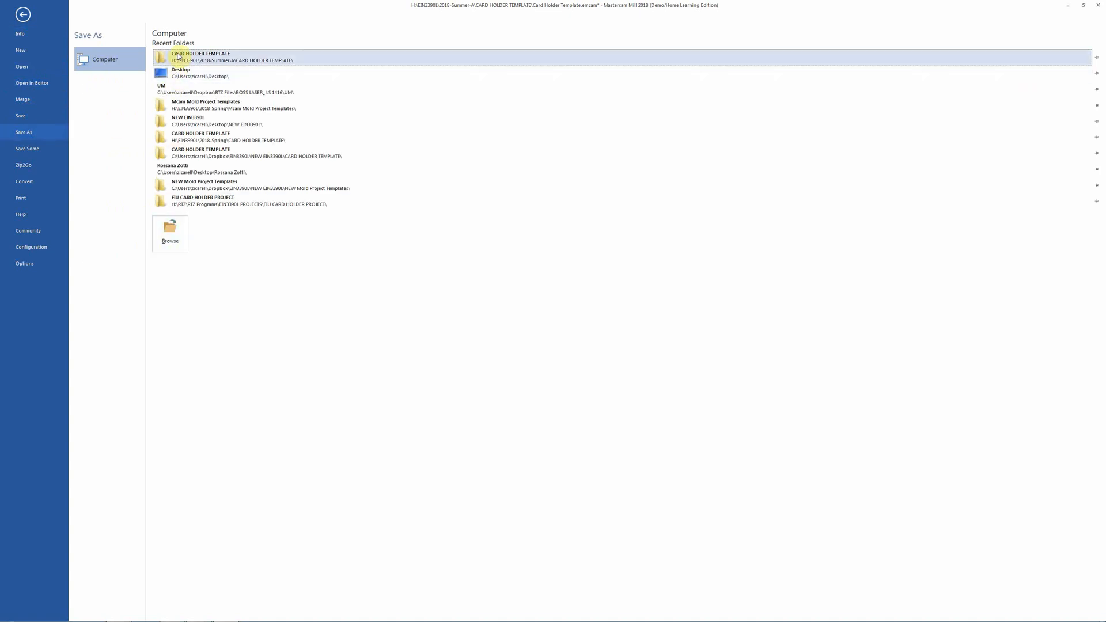
left_click(172, 77)
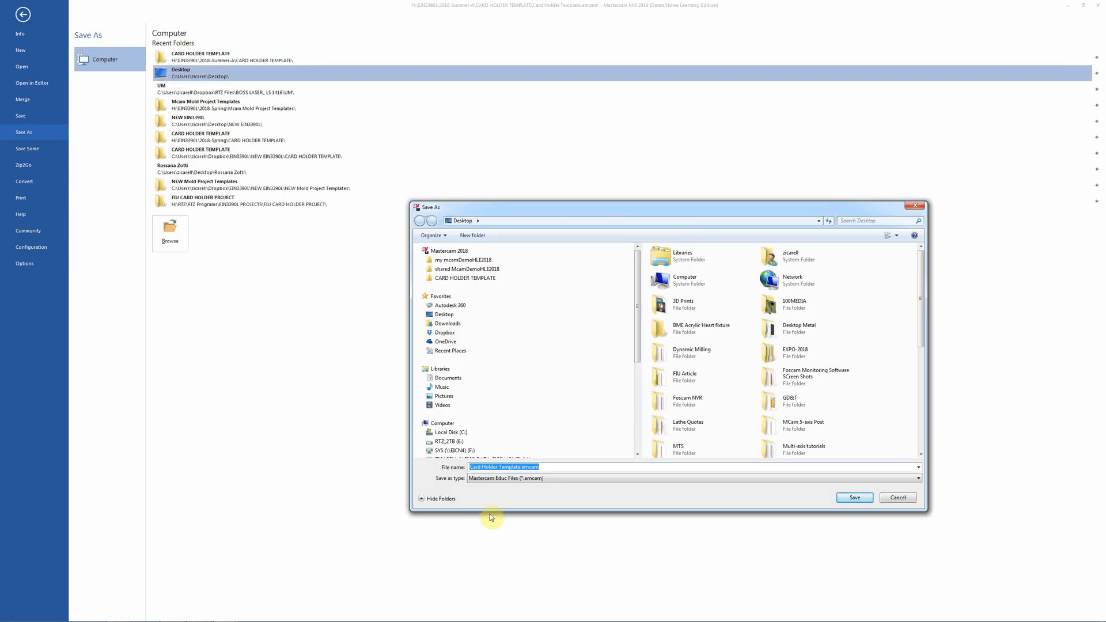
type("r")
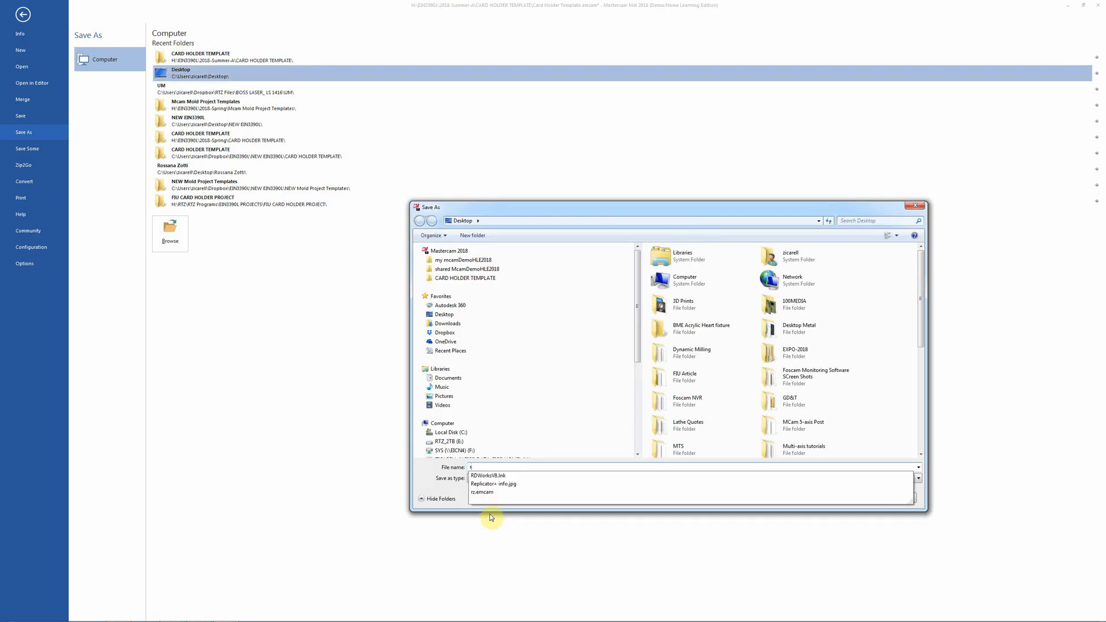
type("z")
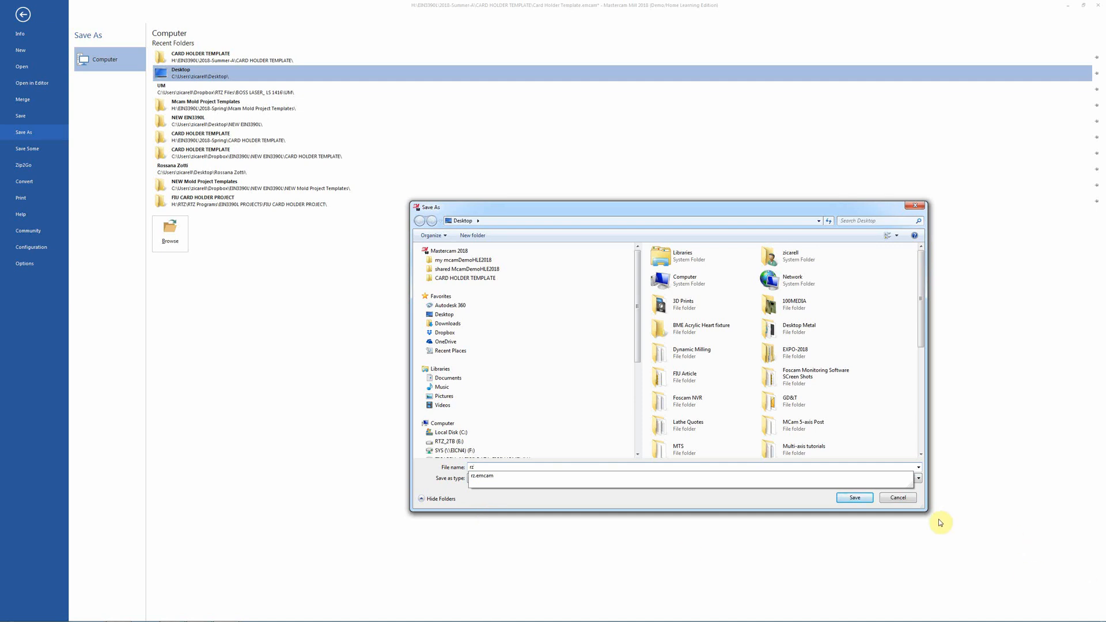
left_click(855, 497)
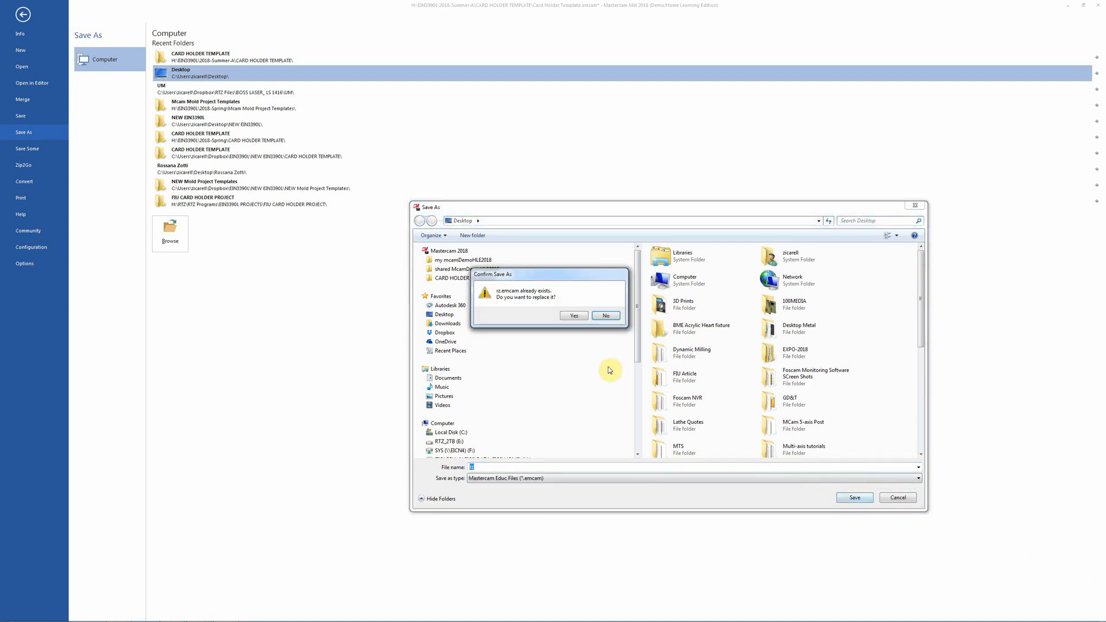
left_click(574, 316)
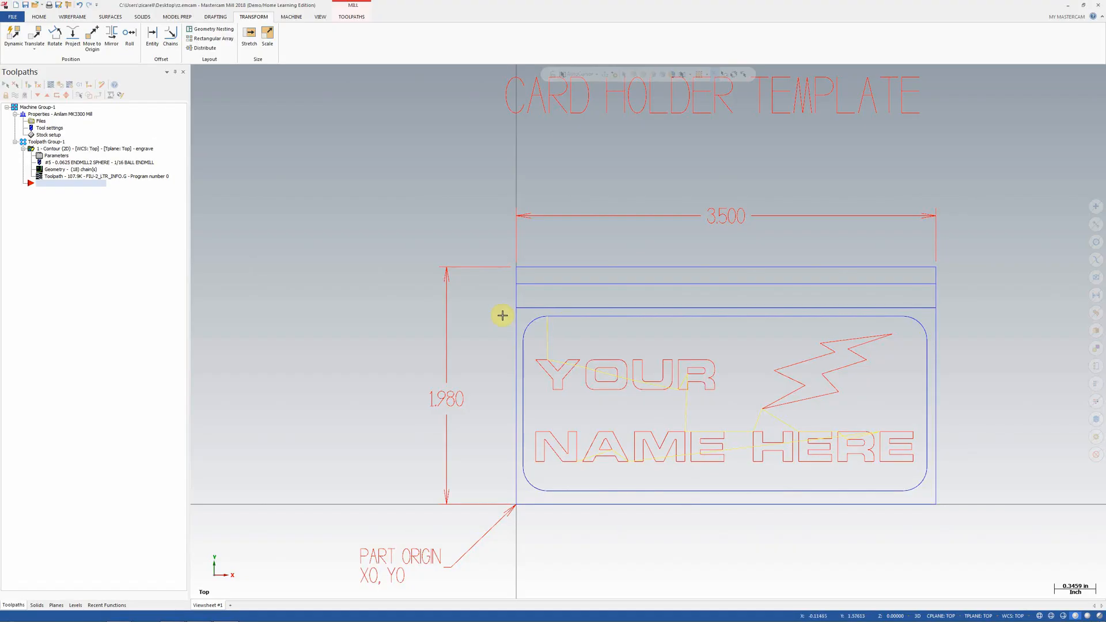
left_click(452, 291)
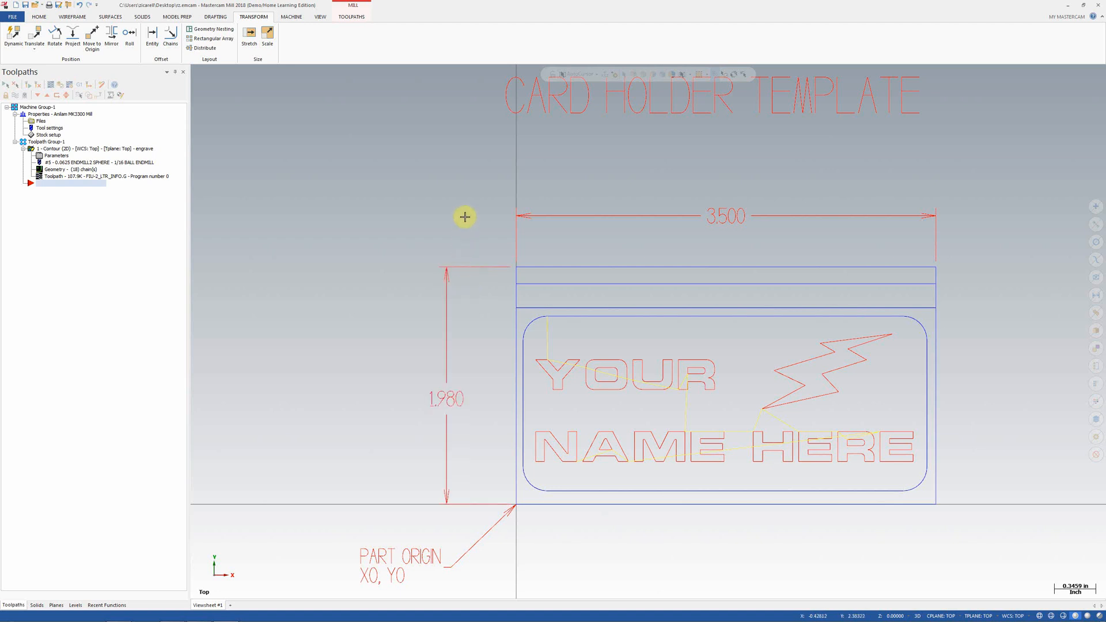